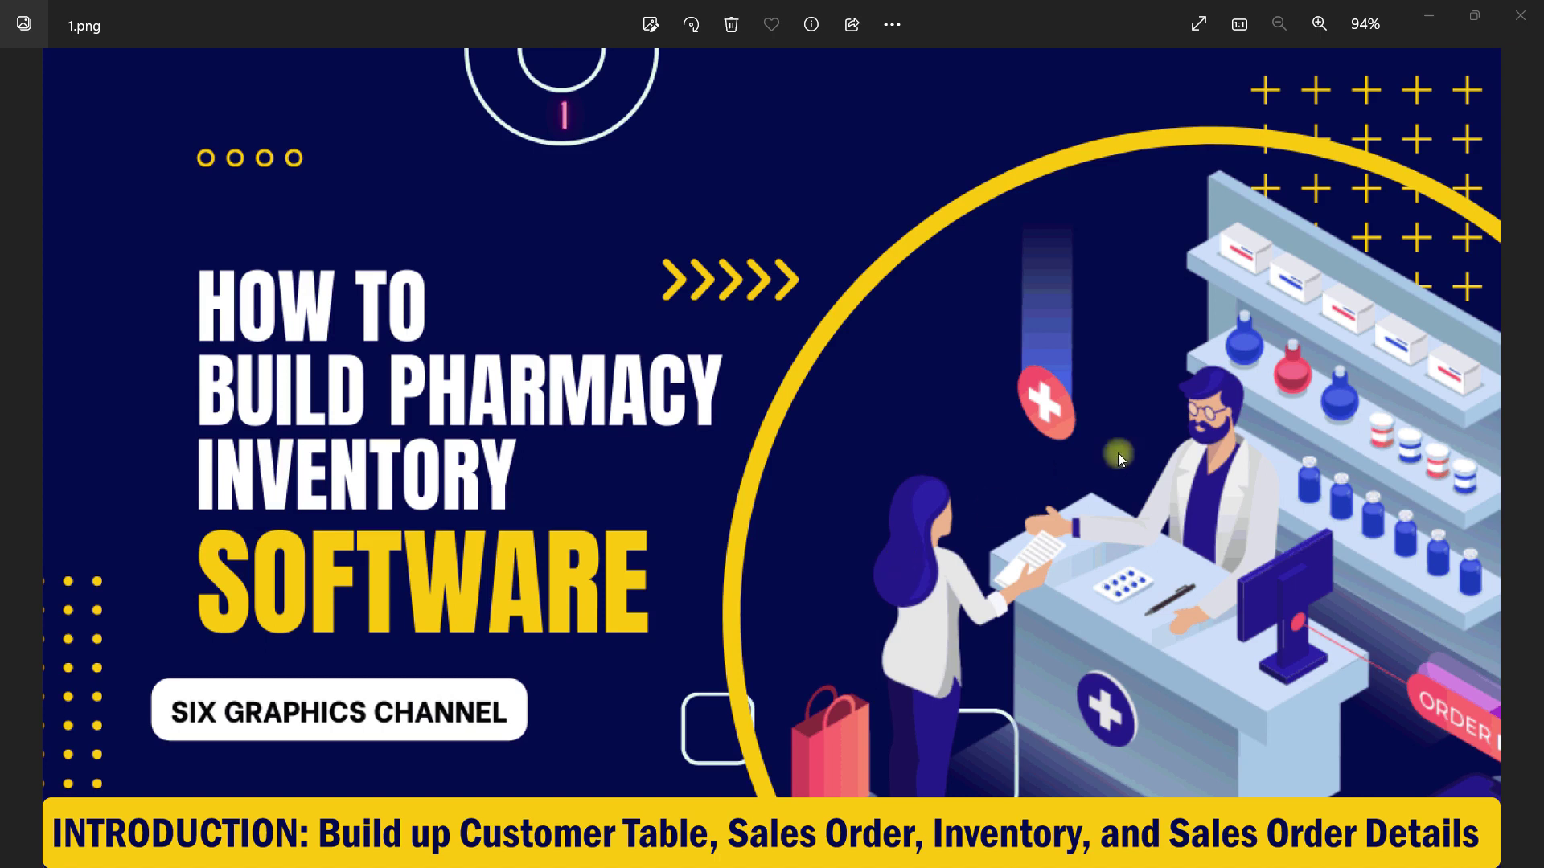
# Step: Close the image viewer and the project folder window, and launch Access
pyautogui.click(1519, 15)
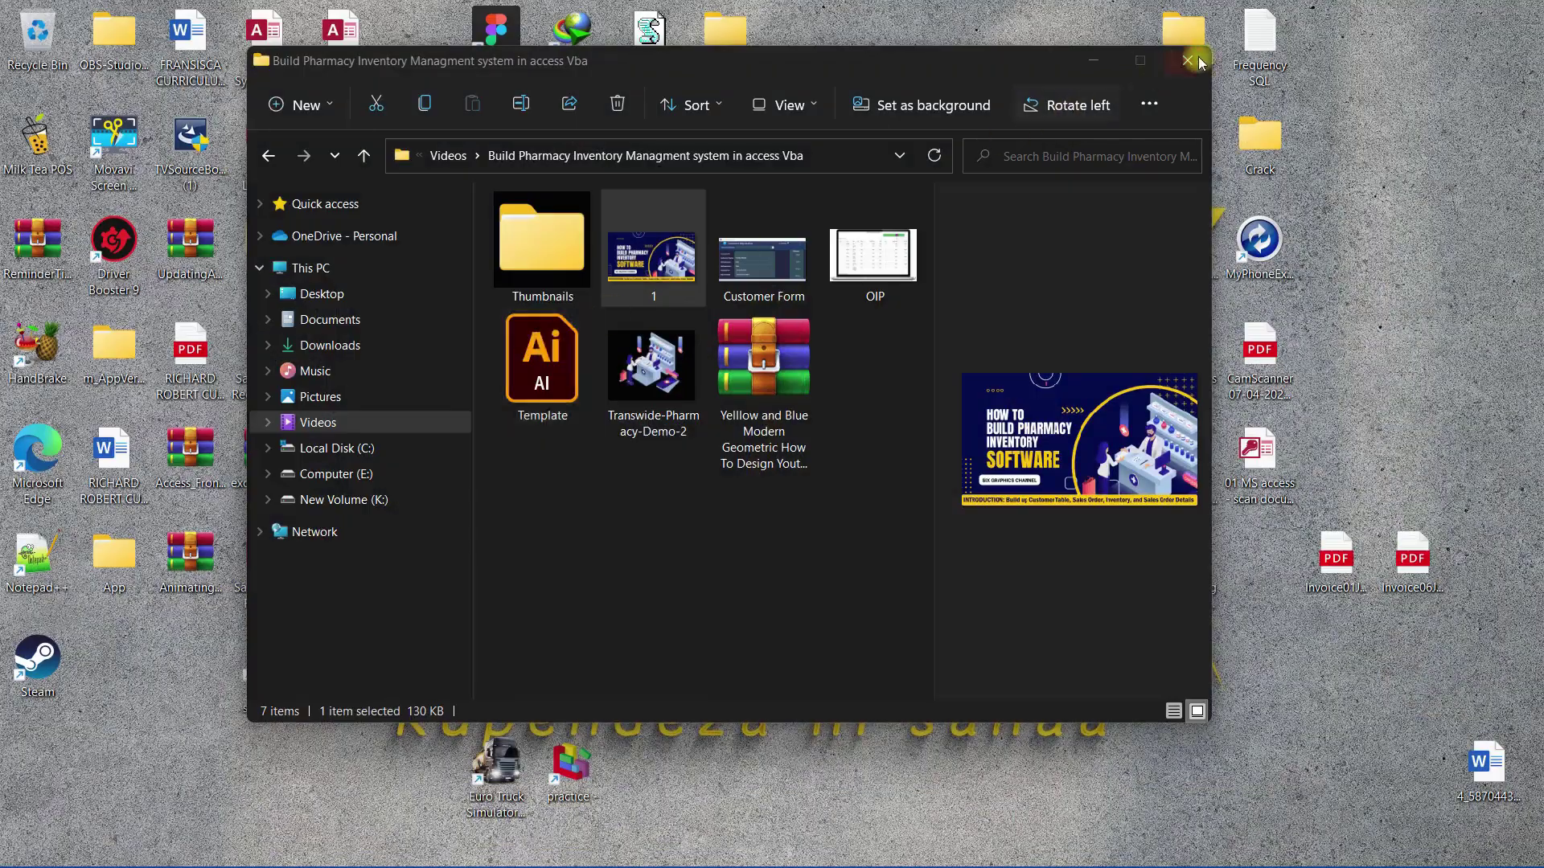
pyautogui.click(1206, 61)
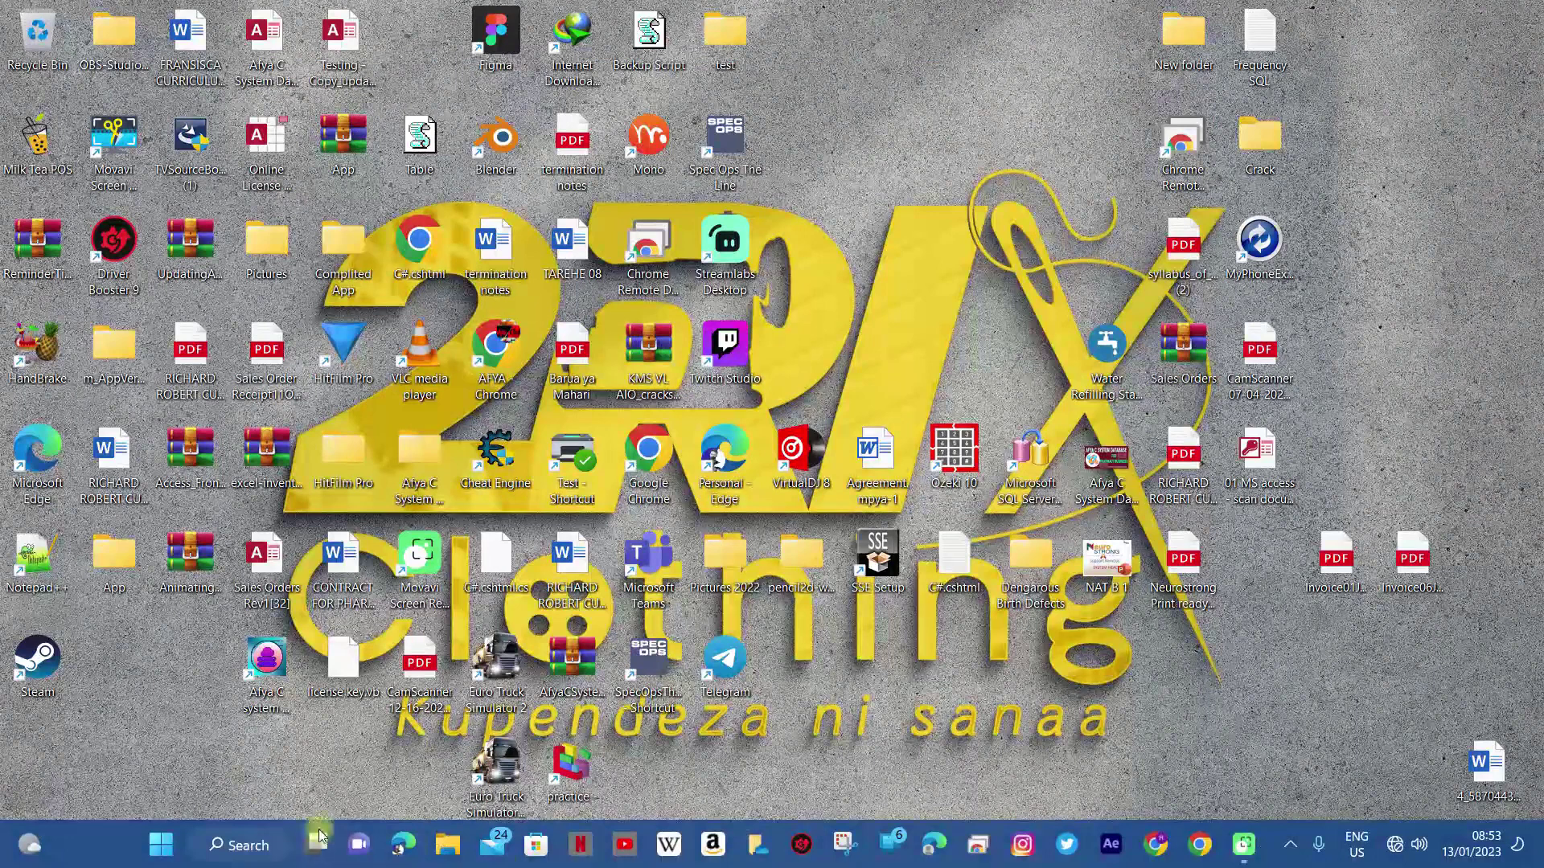
pyautogui.click(239, 845)
pyautogui.click(500, 239)
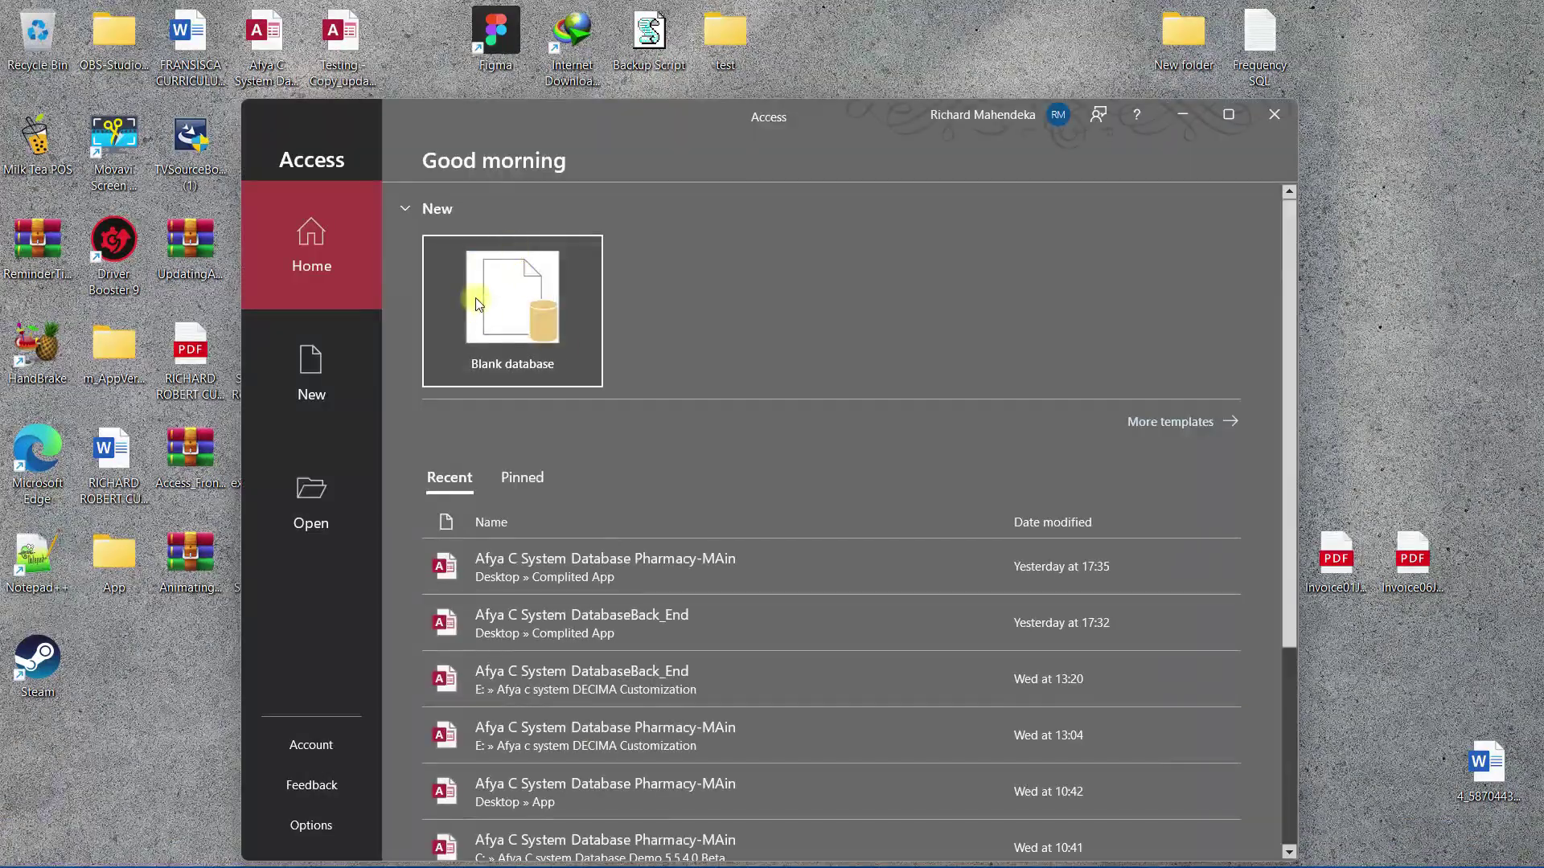
# Step: Create a blank database named "Inventory software" and maximize its window
pyautogui.click(477, 302)
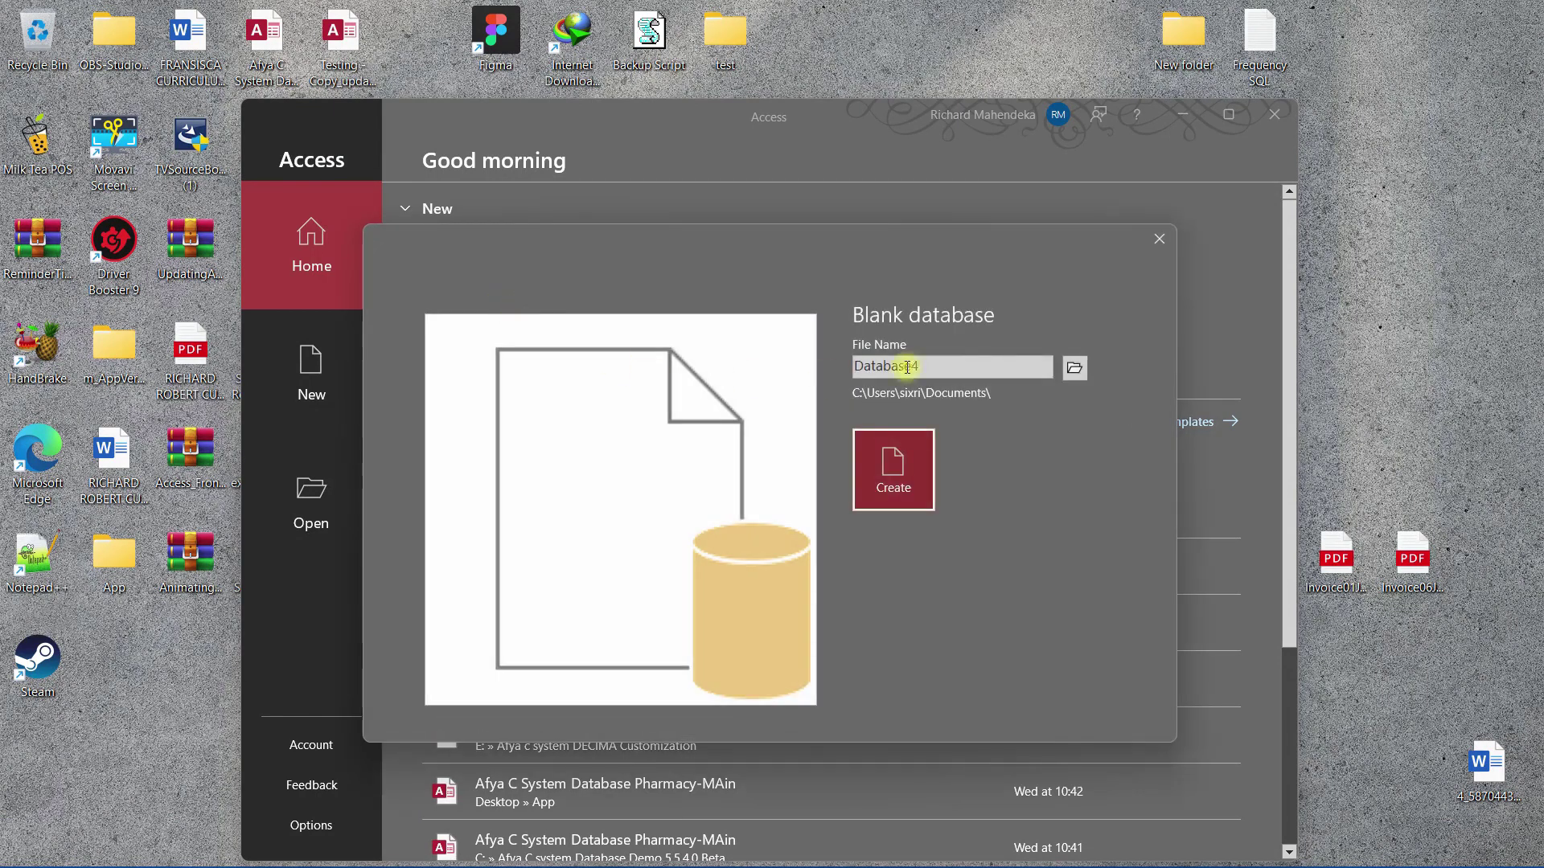
pyautogui.write('software')
pyautogui.press('BackSpace')
pyautogui.press('BackSpace')
pyautogui.press('BackSpace')
pyautogui.press('BackSpace')
pyautogui.press('BackSpace')
pyautogui.press('BackSpace')
pyautogui.press('BackSpace')
pyautogui.press('BackSpace')
pyautogui.write('Inventory software')
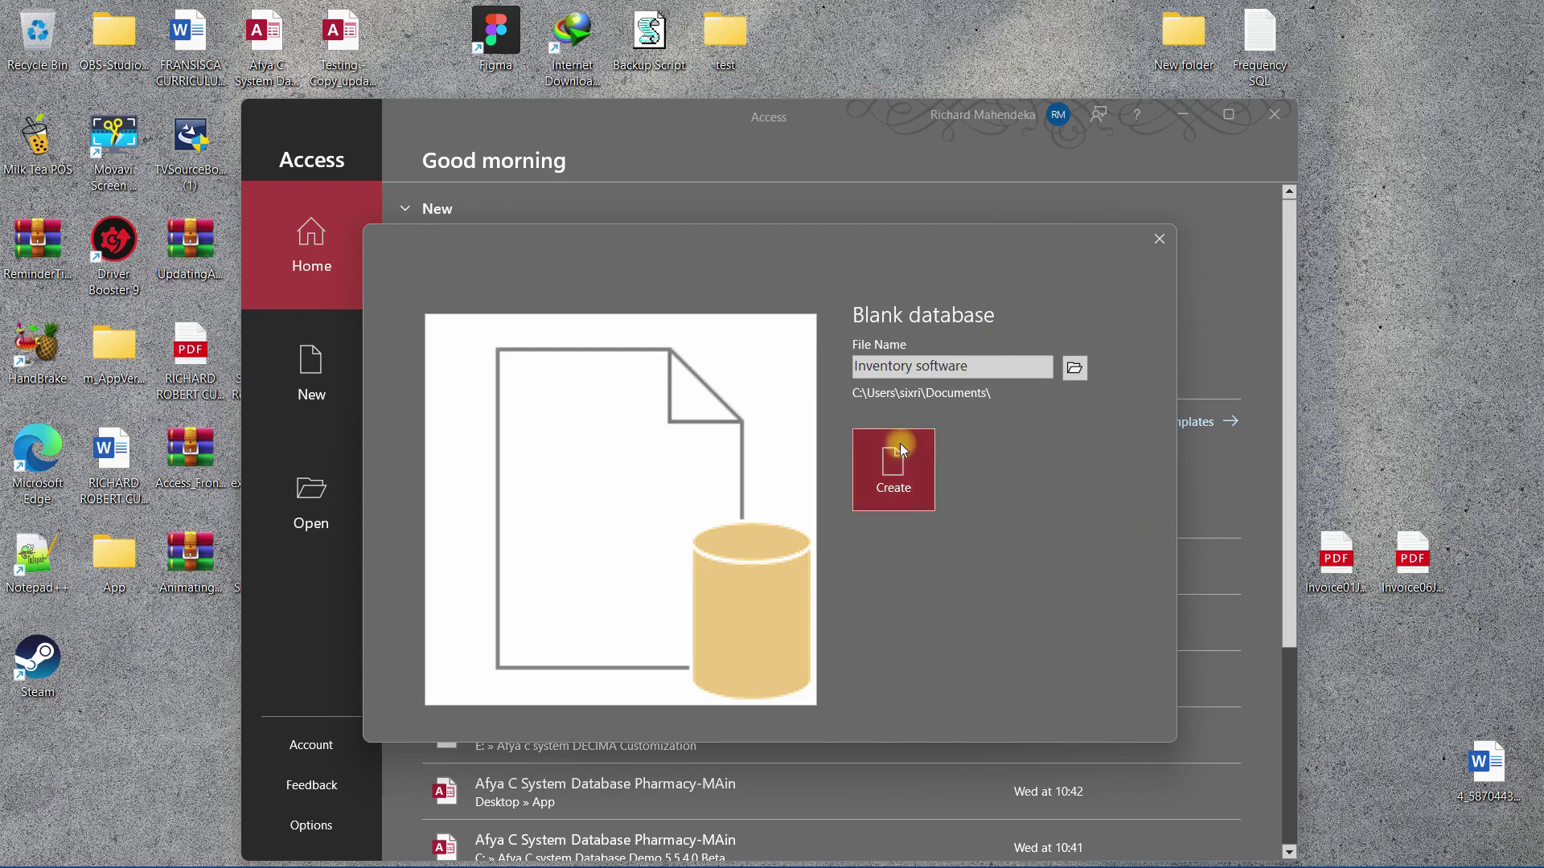
pyautogui.click(901, 474)
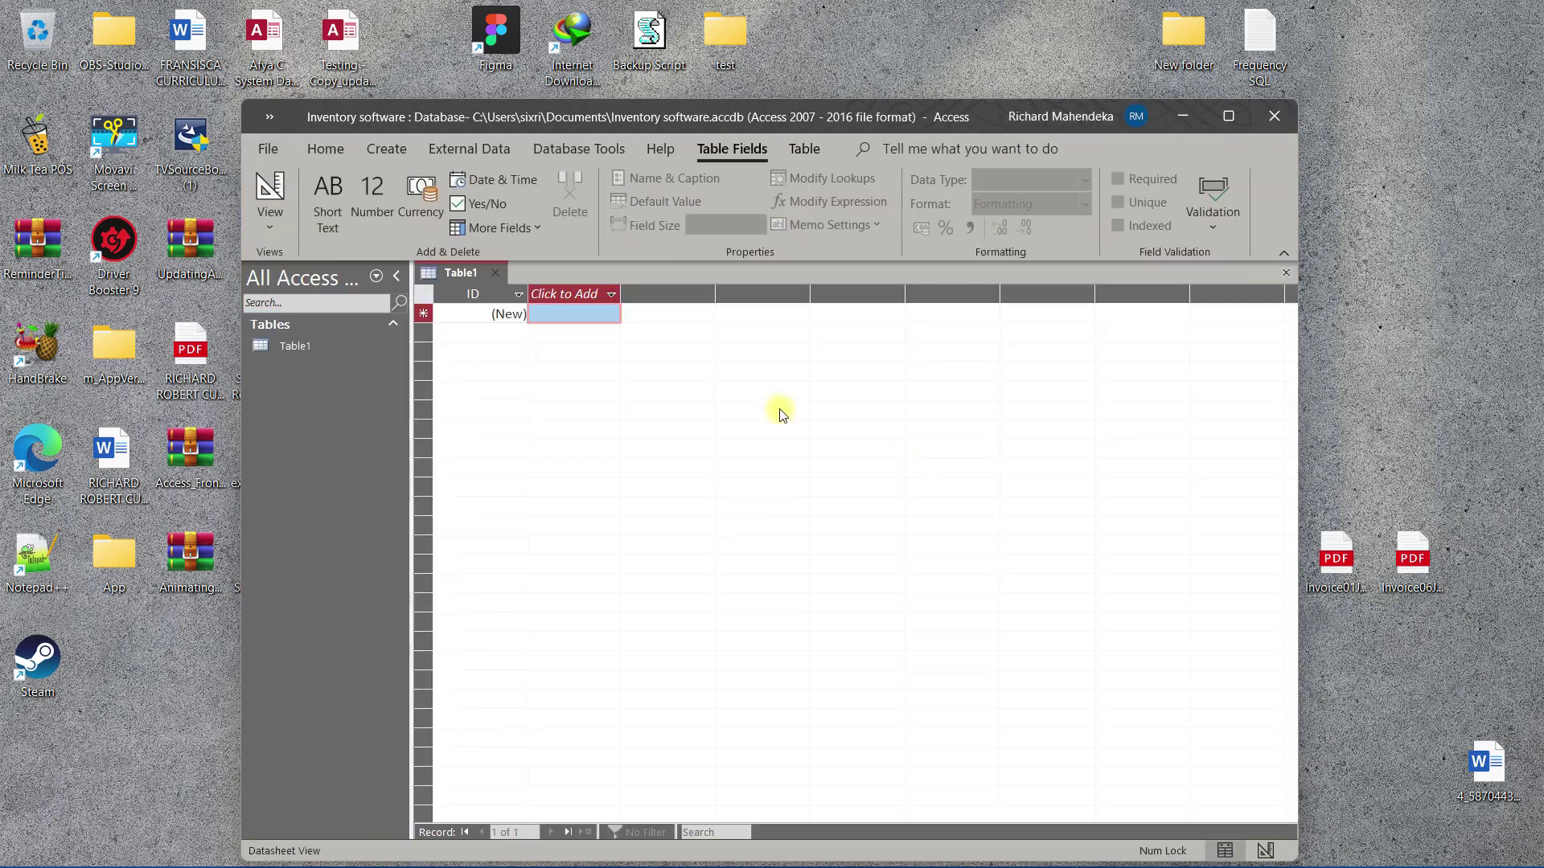
pyautogui.doubleClick(1158, 122)
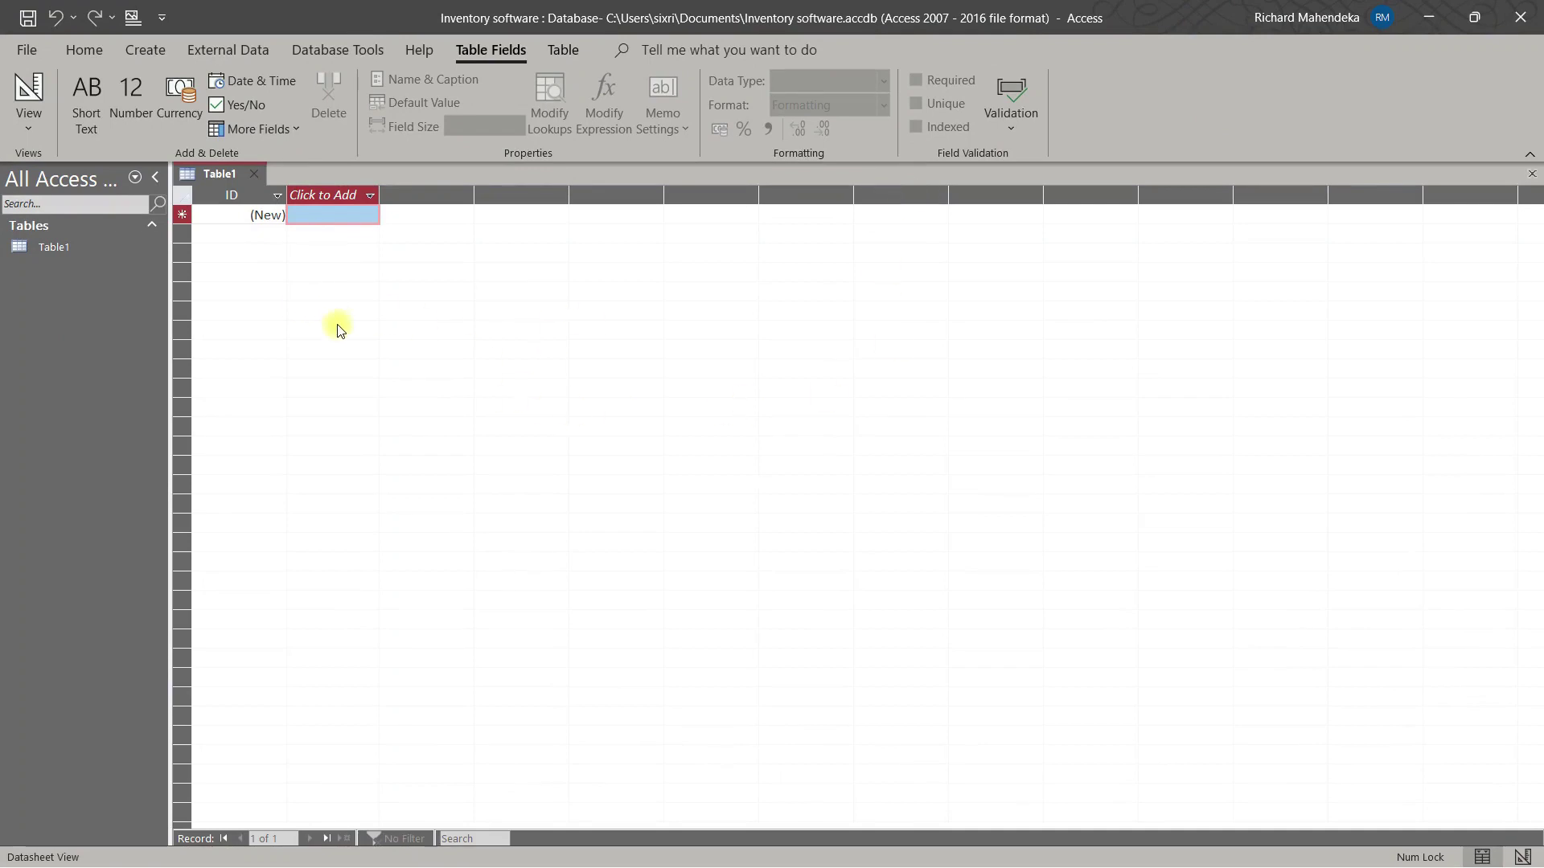
# Step: Try to rename Table1 while it is open
pyautogui.click(54, 247)
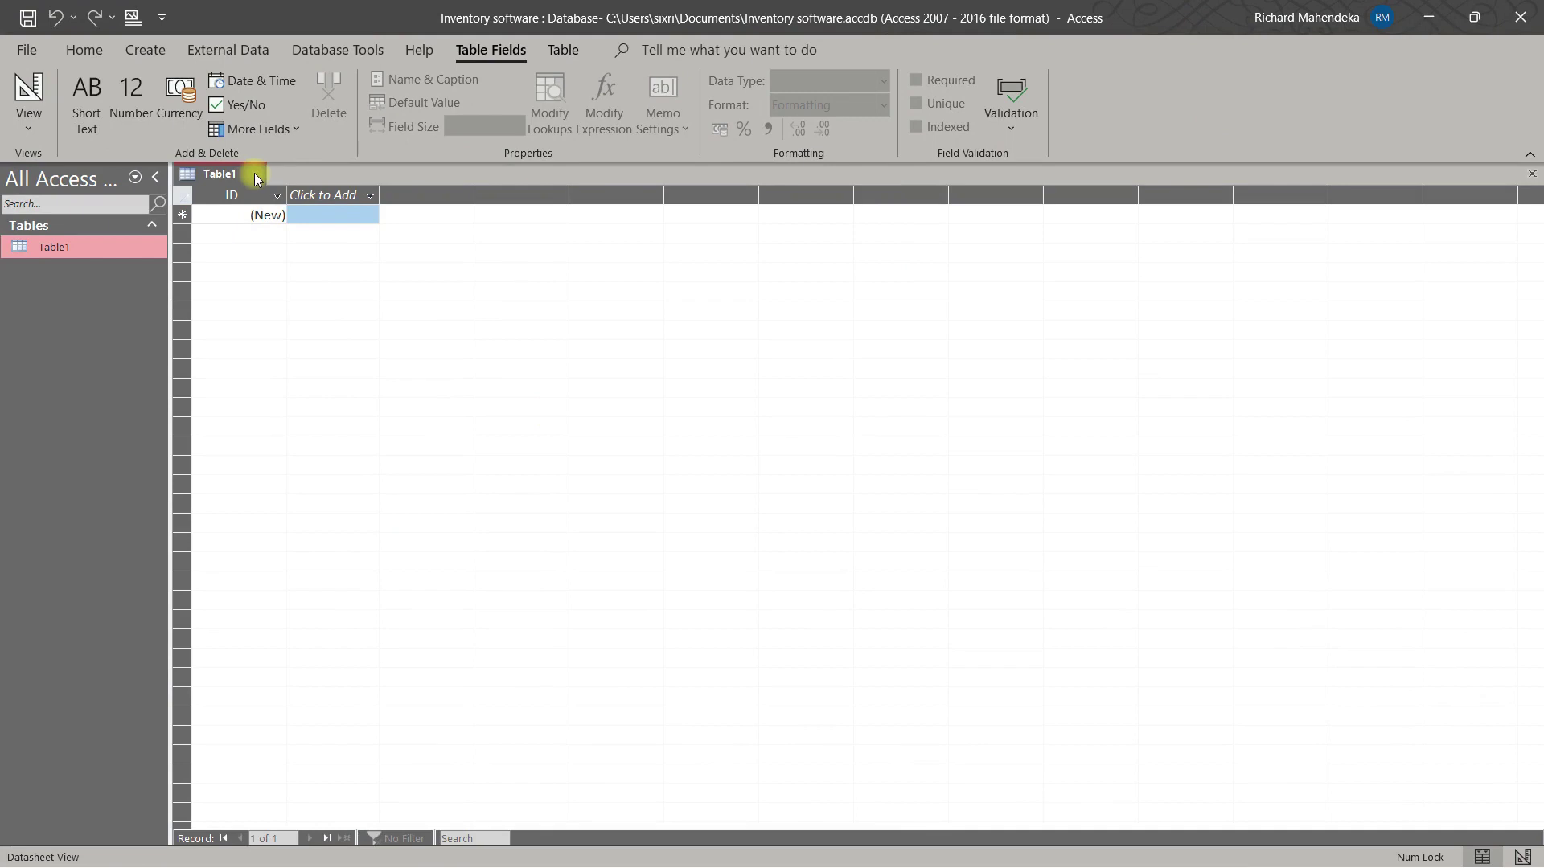
pyautogui.rightClick(220, 176)
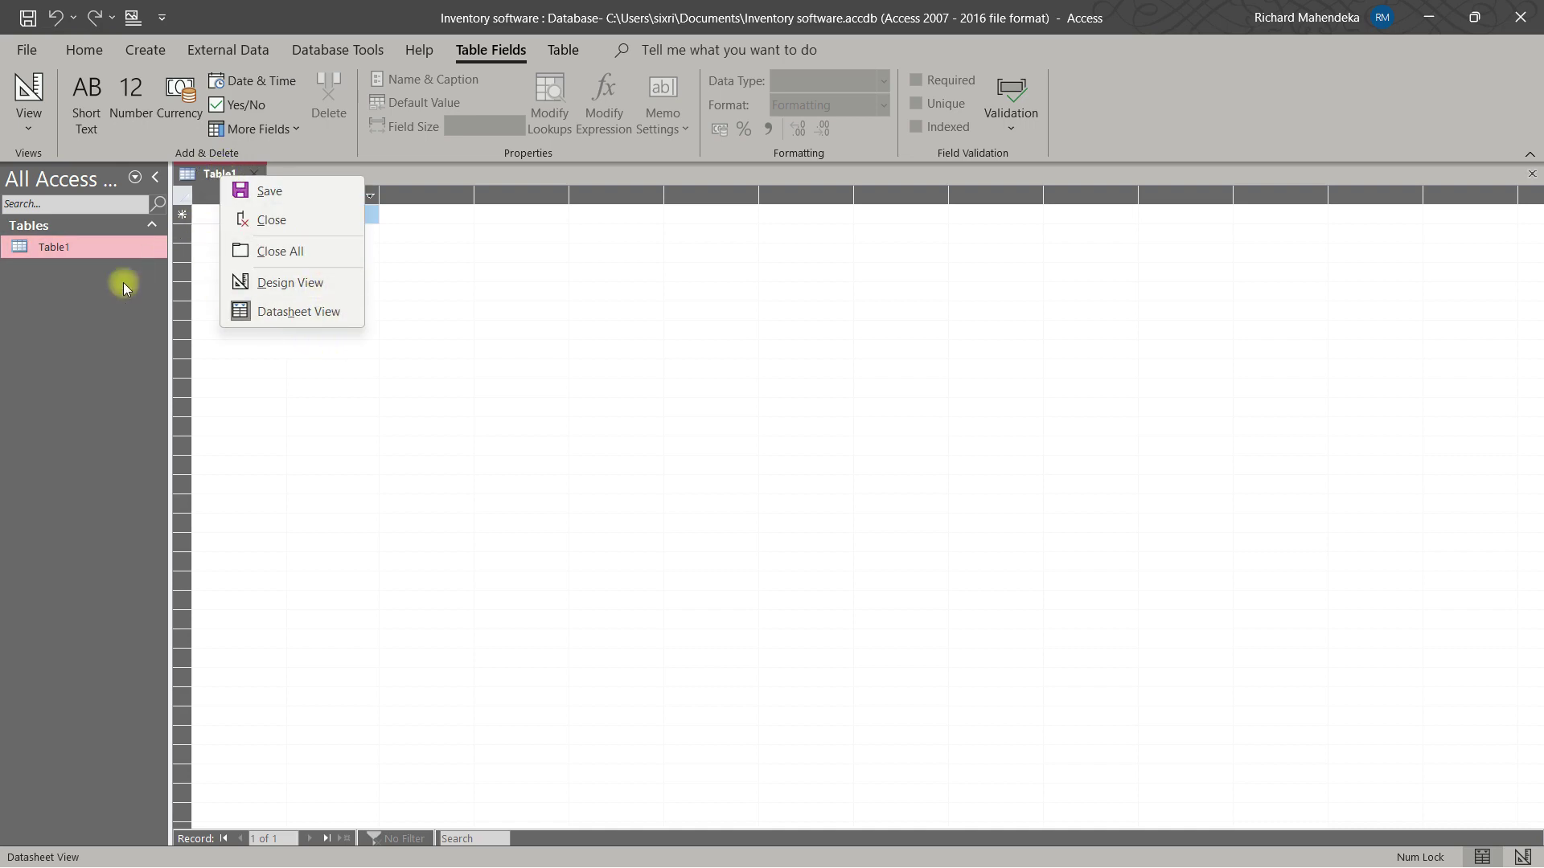
pyautogui.click(71, 280)
pyautogui.rightClick(70, 244)
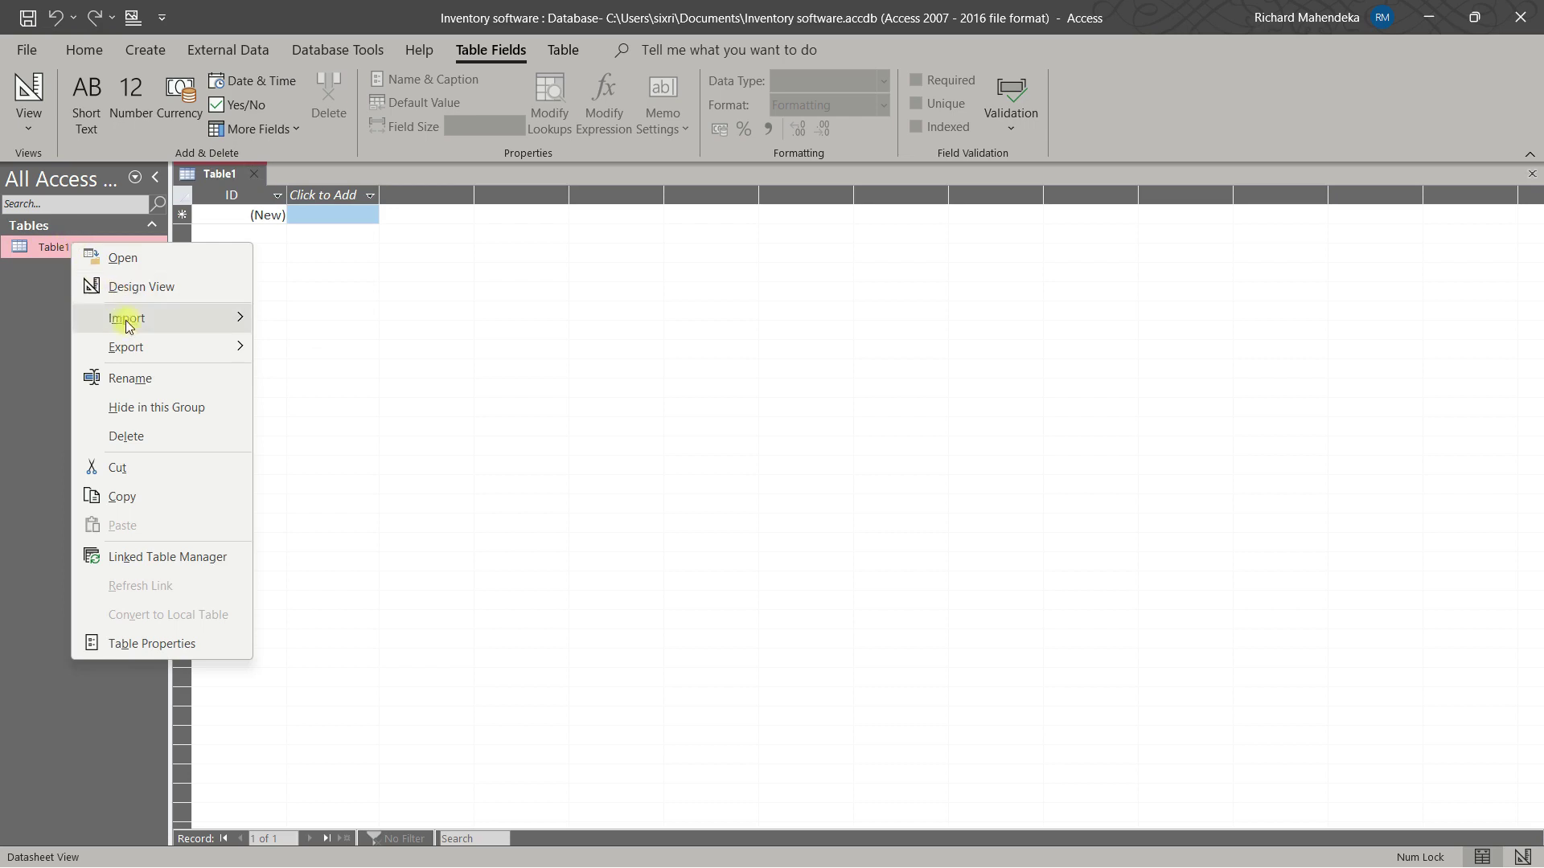
pyautogui.click(129, 377)
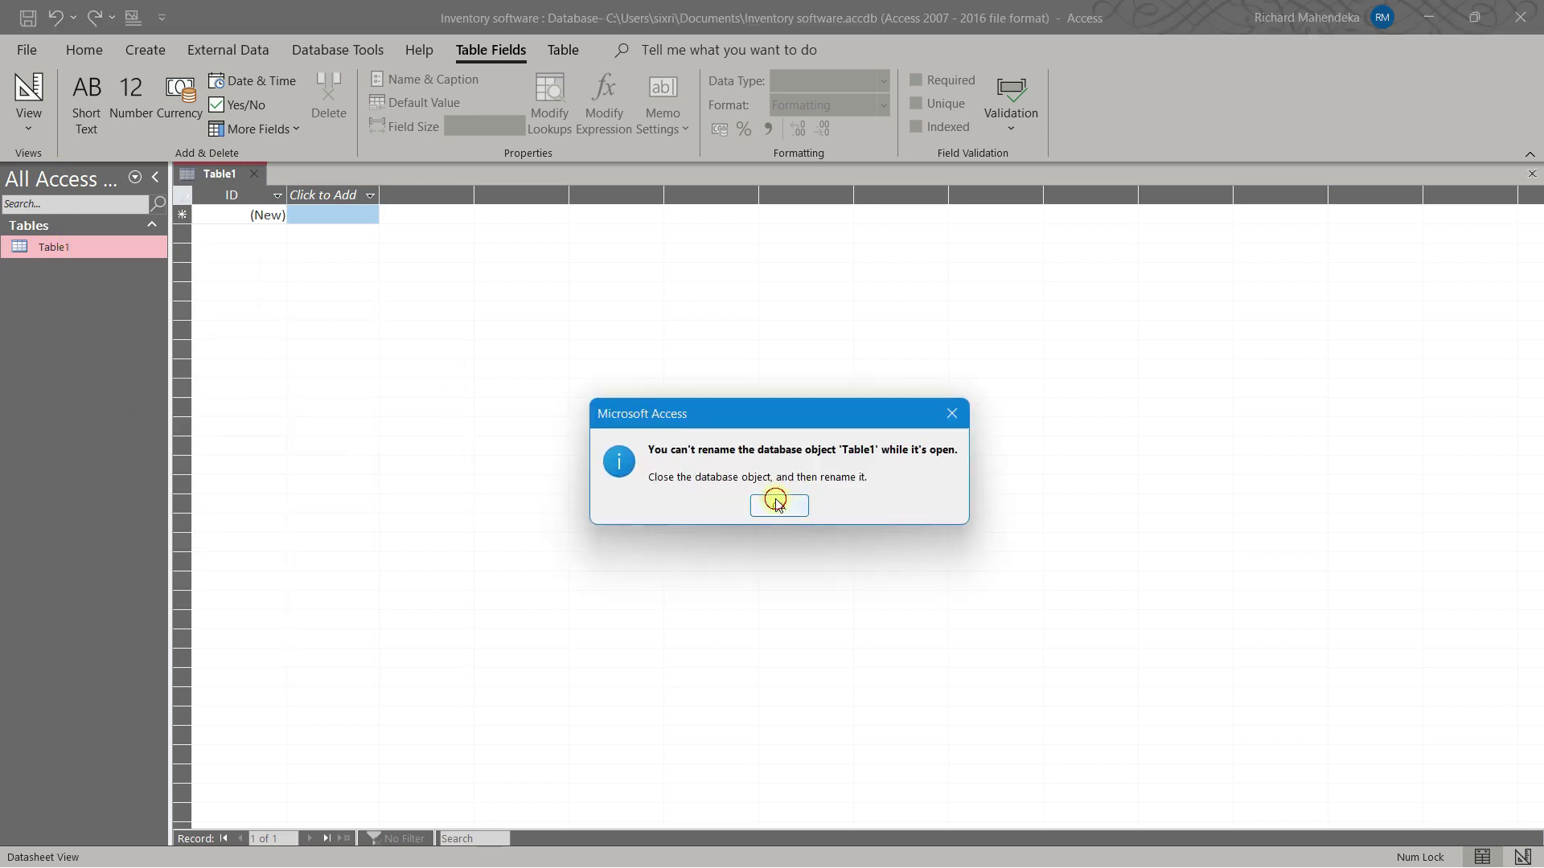
pyautogui.click(777, 504)
# Step: Switch Table1 to Design View, saving the table as CustomerT
pyautogui.click(25, 85)
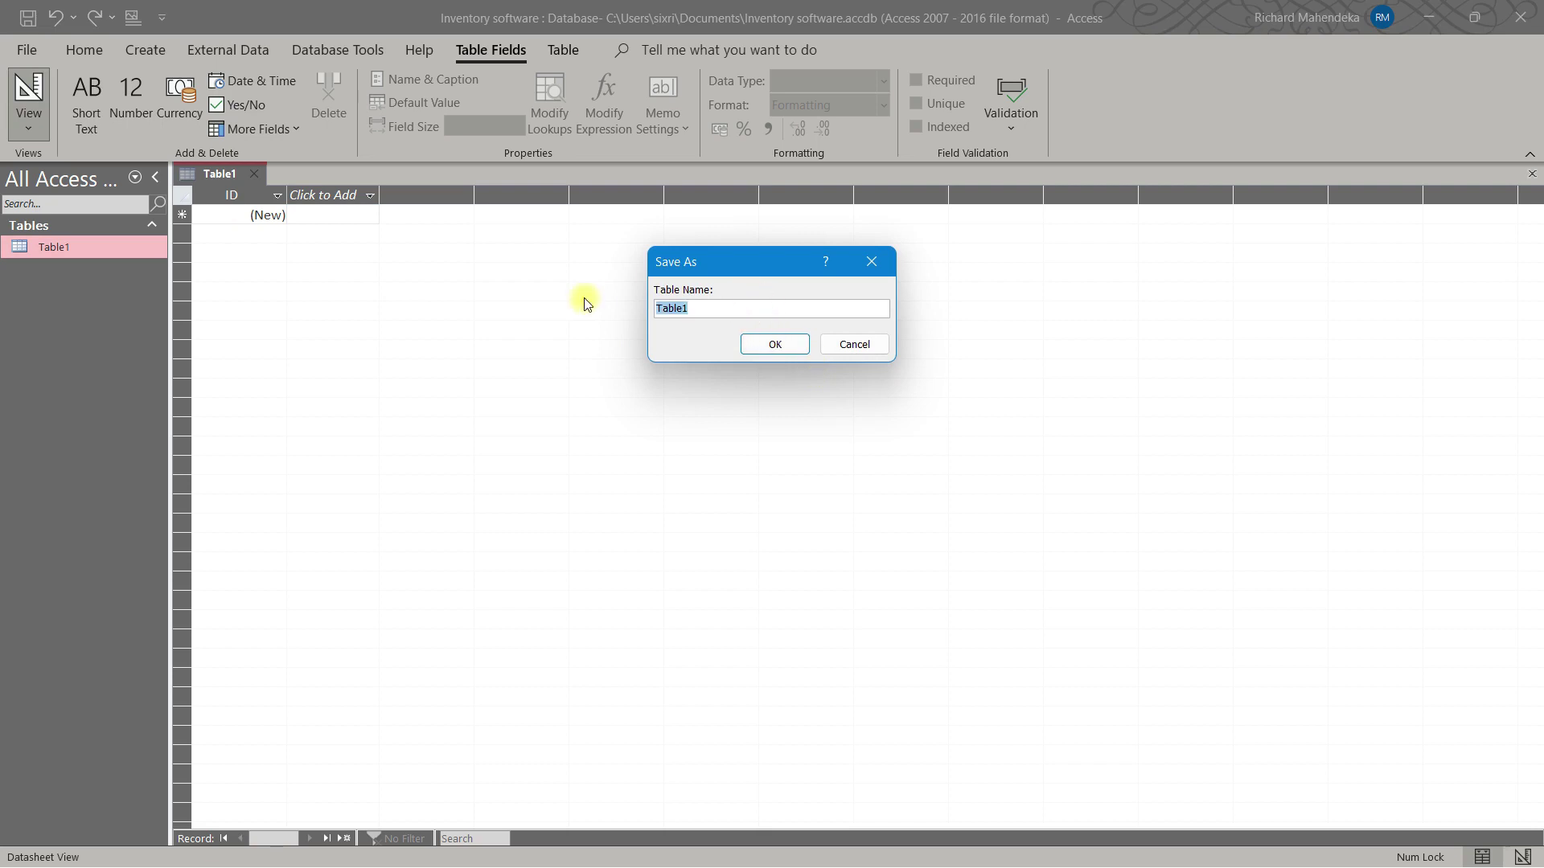
pyautogui.write('CustomerT')
pyautogui.click(773, 344)
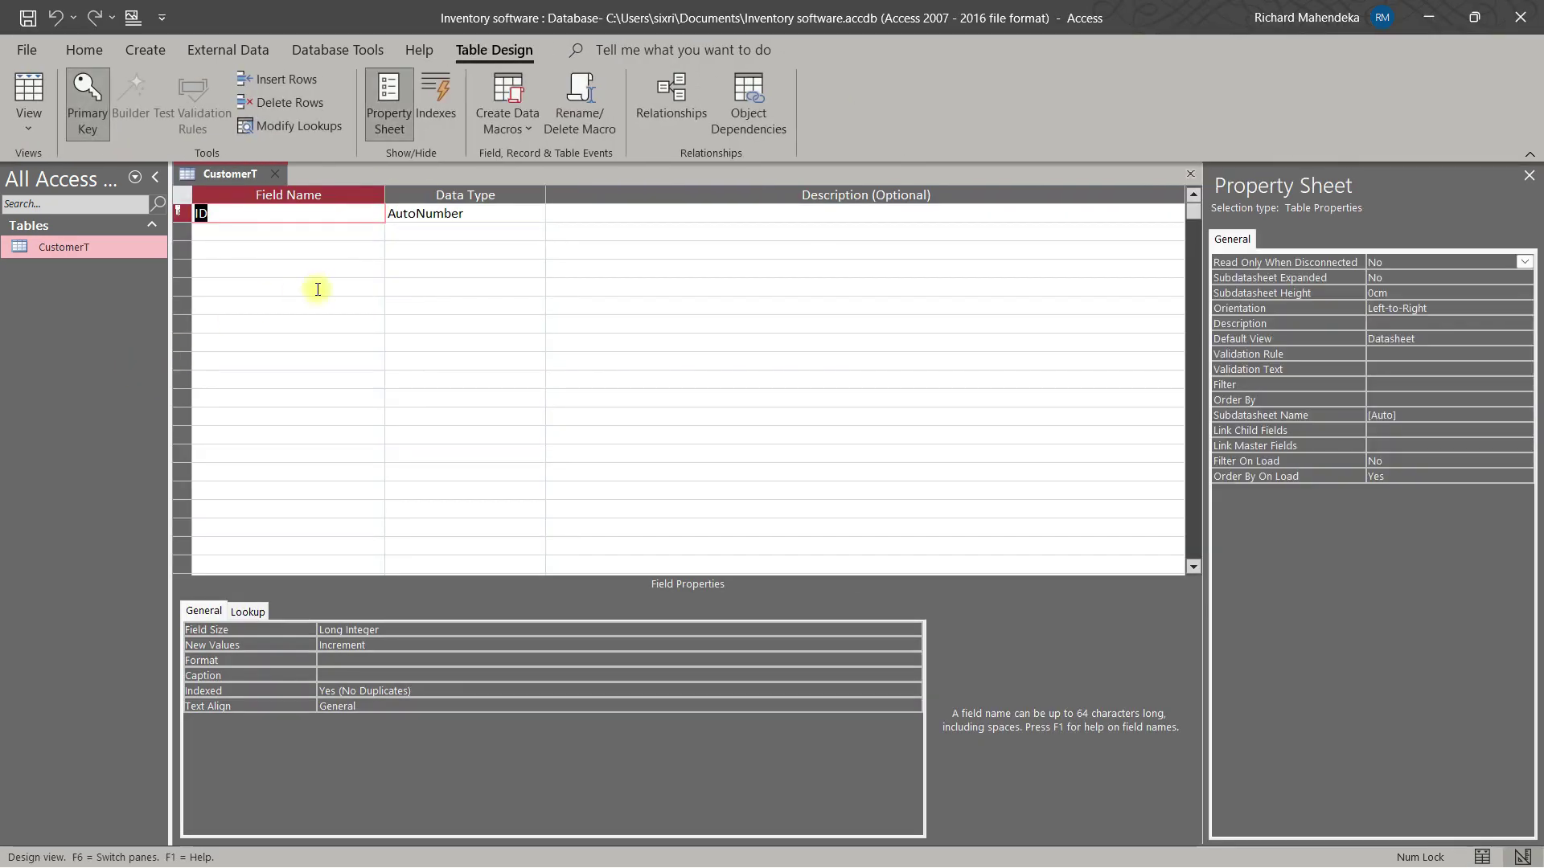
# Step: Rename the ID primary key field to CustomerID, keeping its AutoNumber data type
pyautogui.click(229, 216)
pyautogui.doubleClick(201, 214)
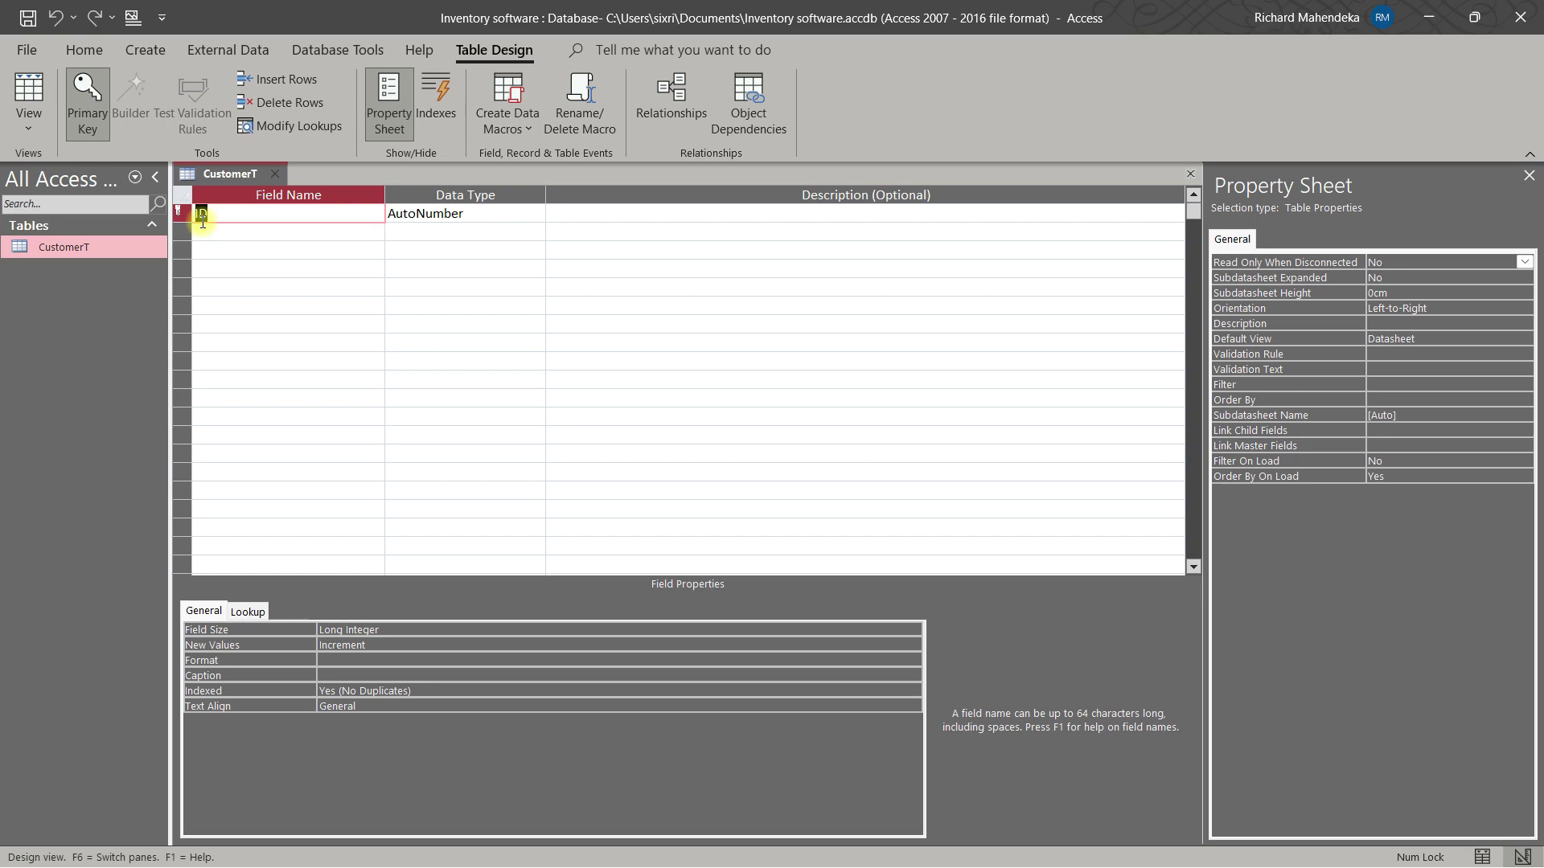
pyautogui.write('Cust')
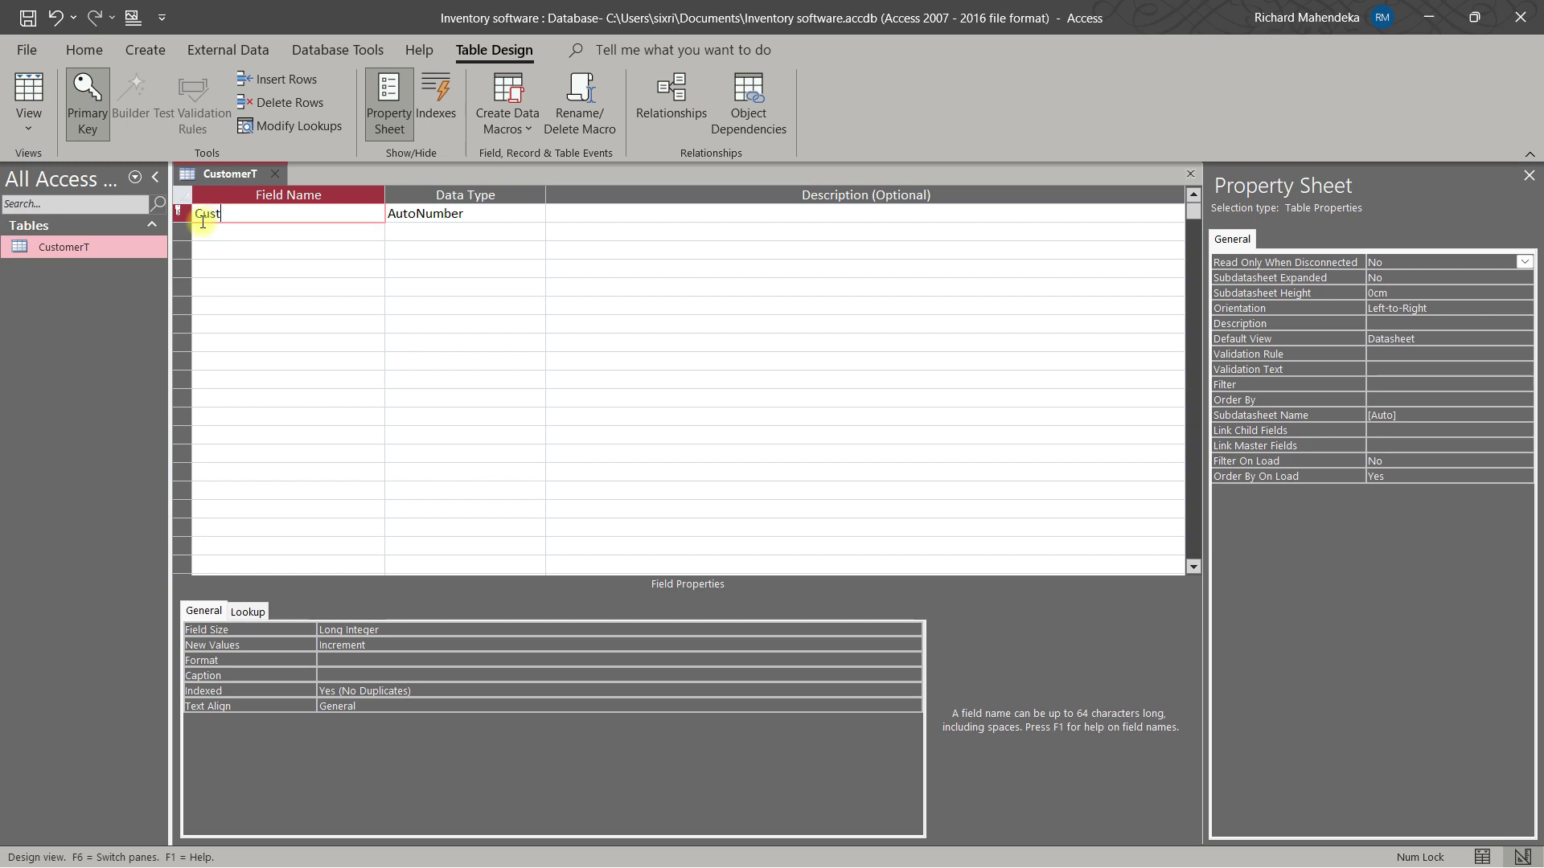
pyautogui.write('omerID')
pyautogui.press('Tab')
pyautogui.press('Tab')
pyautogui.press('Tab')
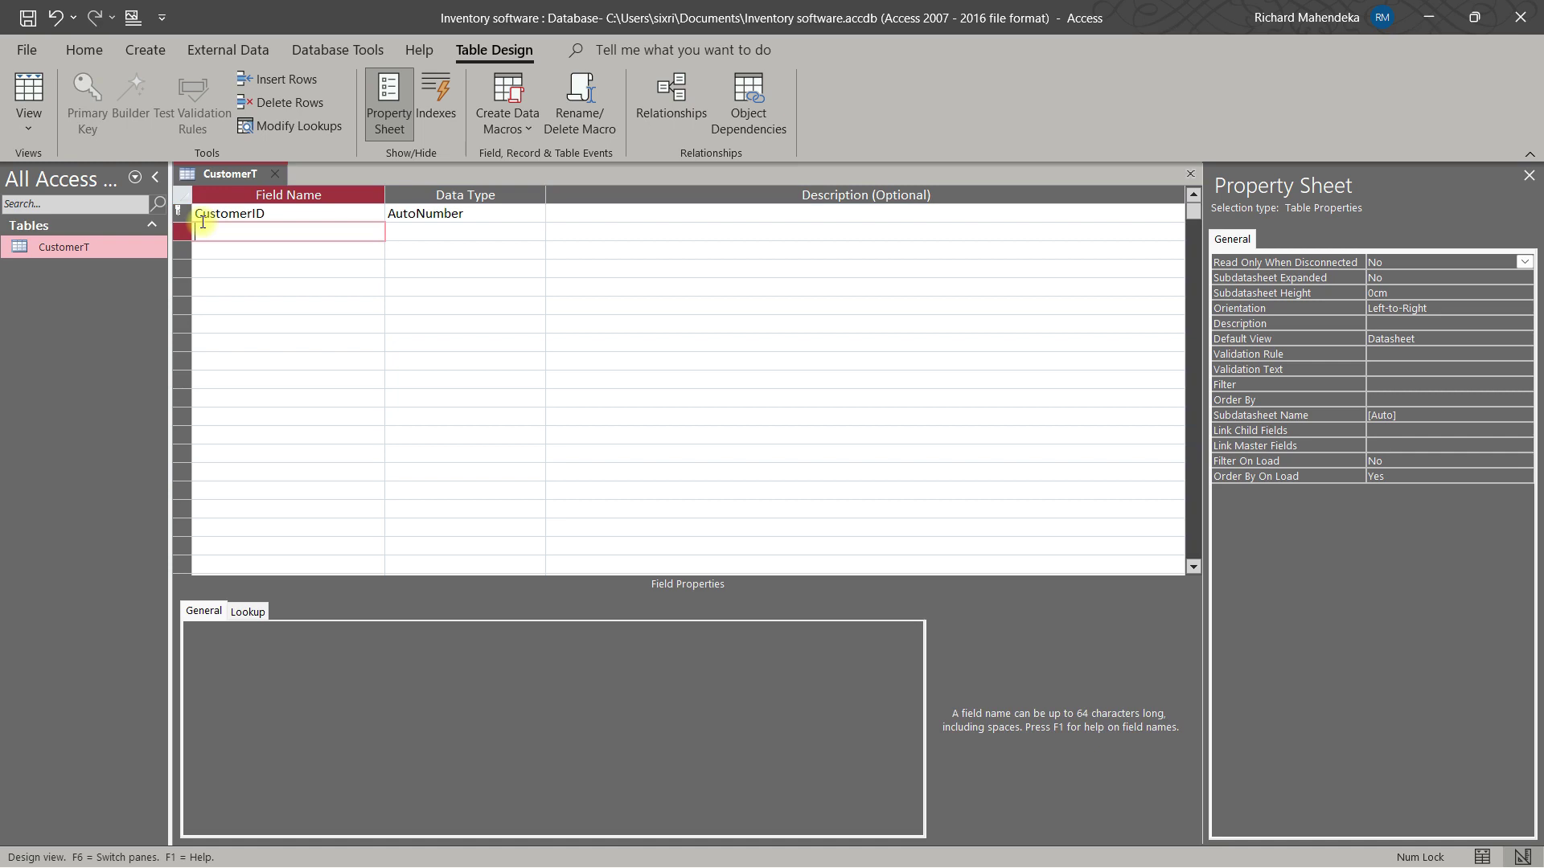
# Step: Add the fields EmployeeID and Customer_Name to the table, both as Short Text
pyautogui.write('EmployeeID')
pyautogui.press('Tab')
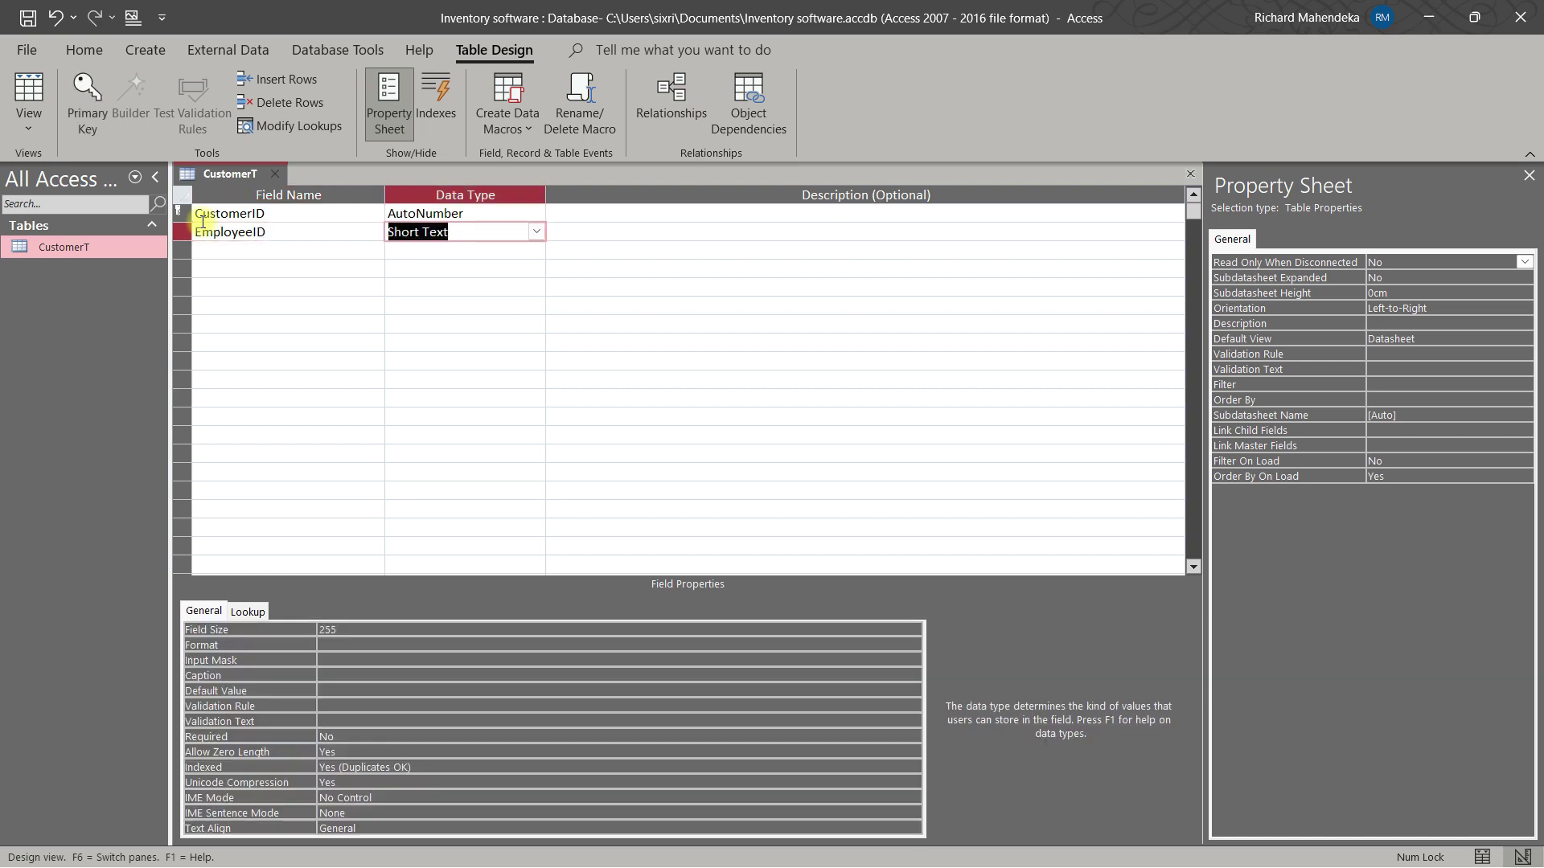
pyautogui.press('Tab')
pyautogui.press('Tab')
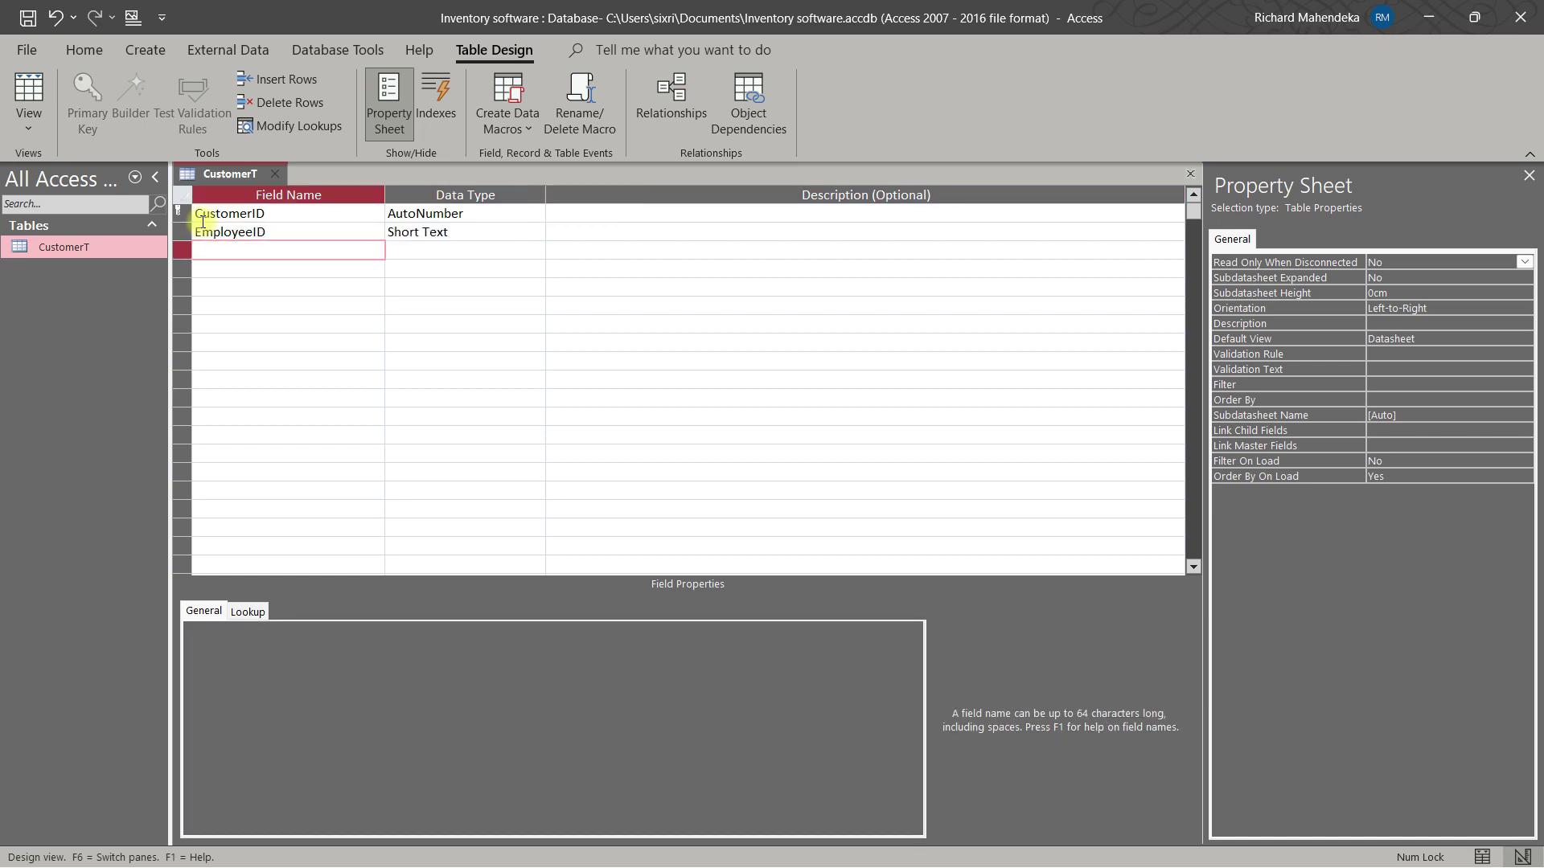
pyautogui.write('Customer_Name')
pyautogui.press('Return')
pyautogui.press('Return')
pyautogui.press('Return')
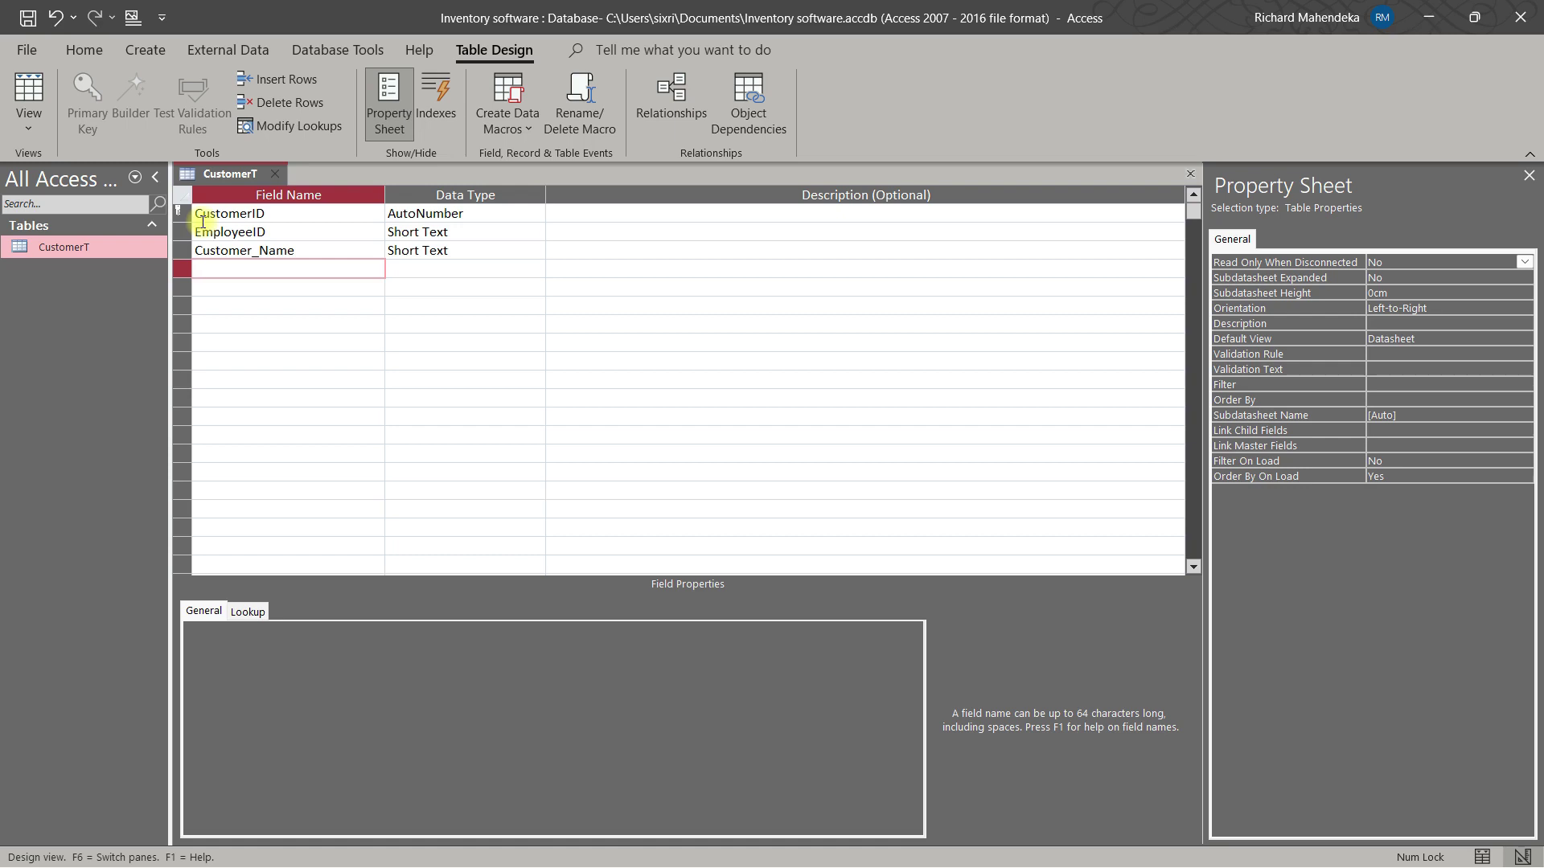
# Step: Add the fields Address and Customer_No below Customer_Name, both as Short Text
pyautogui.write('Address')
pyautogui.press('Return')
pyautogui.press('Return')
pyautogui.press('Return')
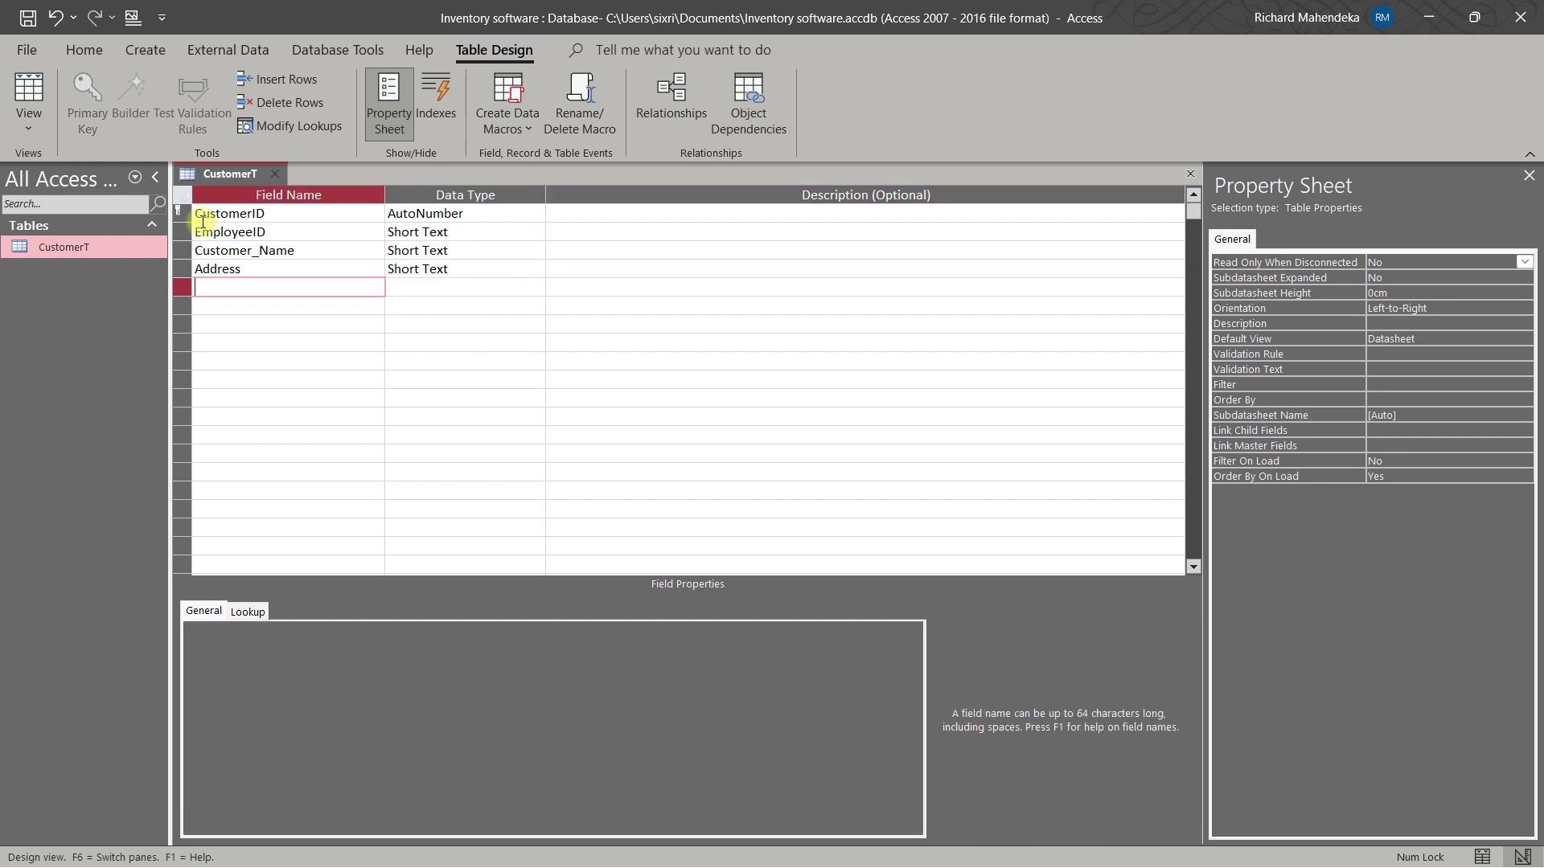
pyautogui.write('Customer')
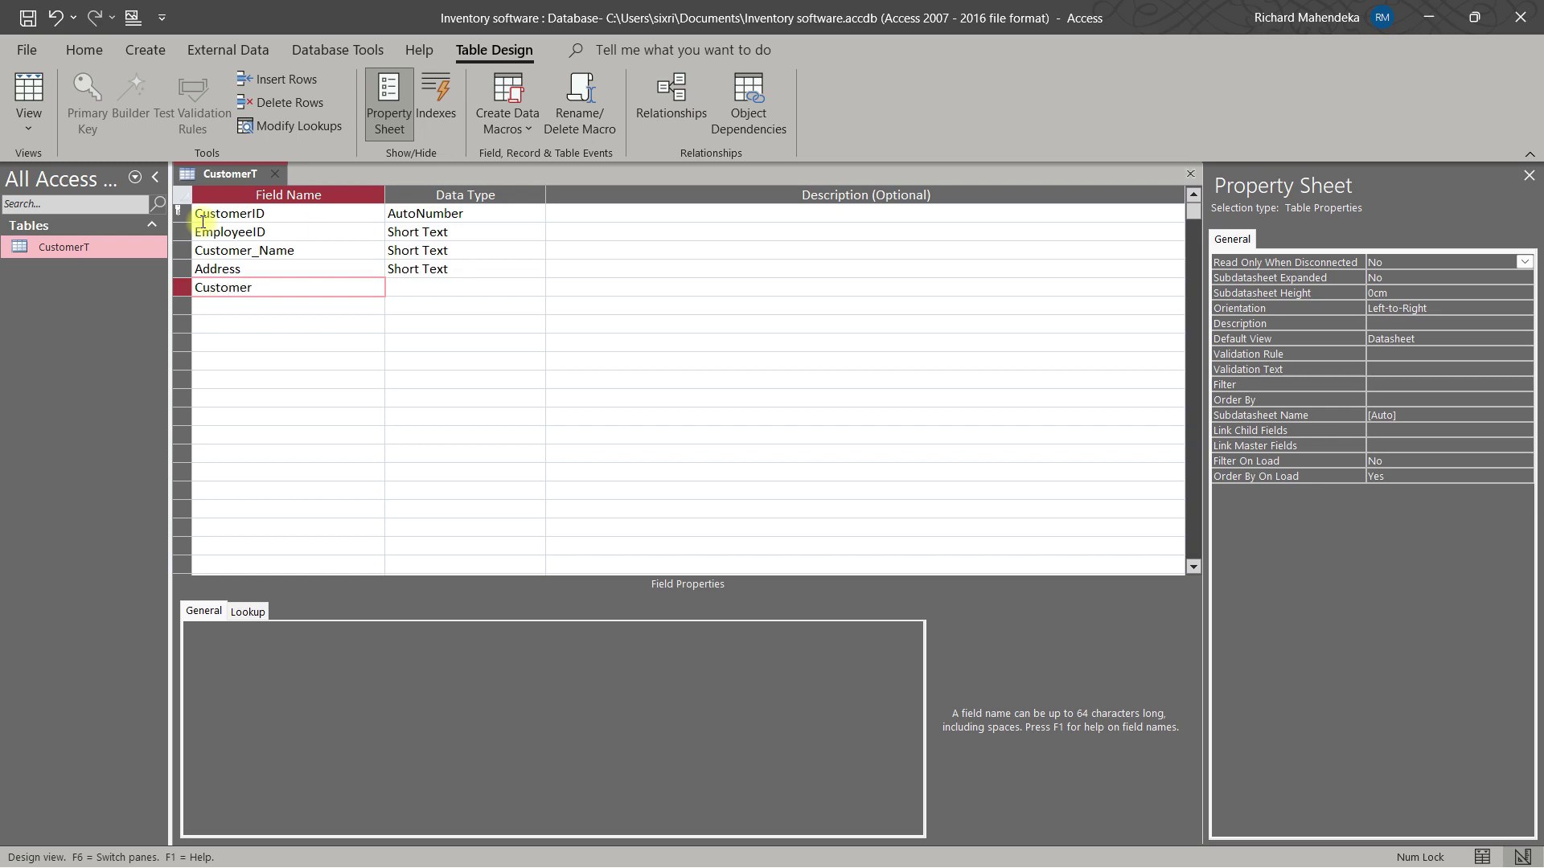
pyautogui.write('_No')
pyautogui.press('Tab')
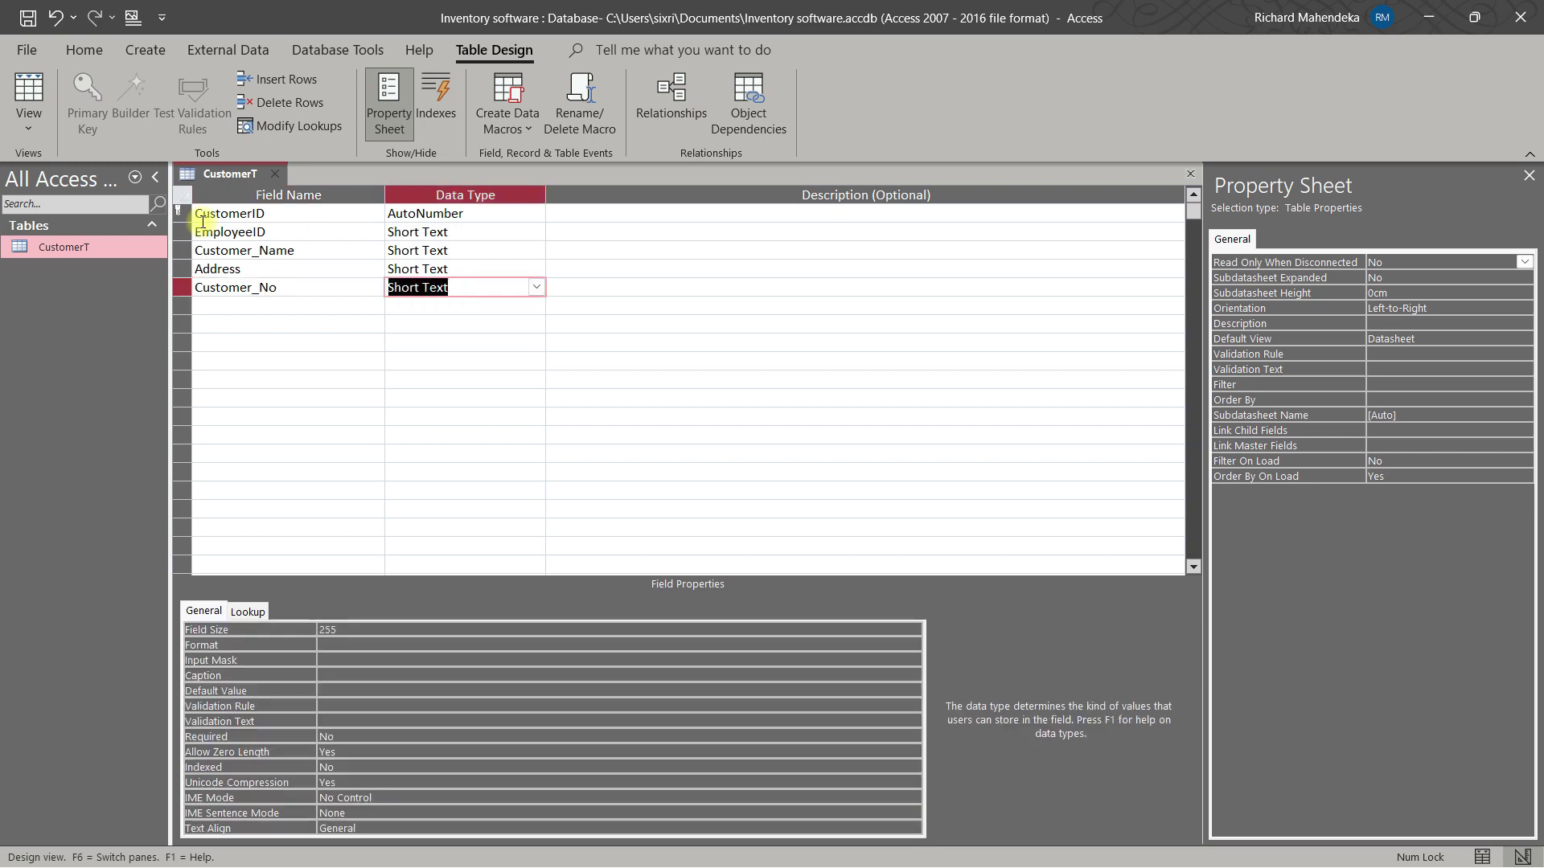
pyautogui.press('Tab')
pyautogui.press('Tab')
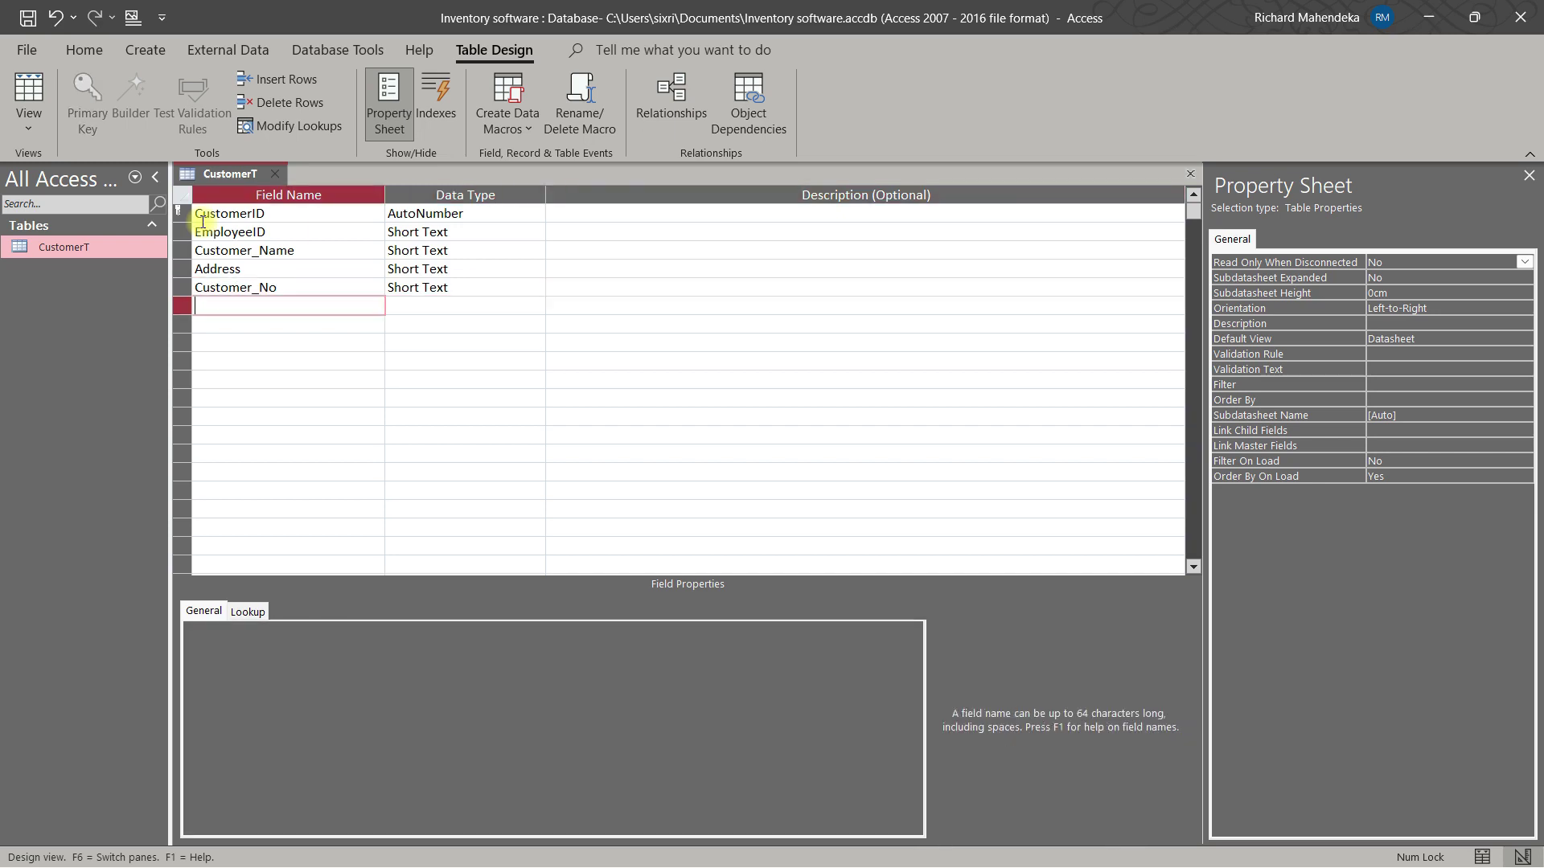
# Step: Add a field named Is_Active with the Yes/No data type
pyautogui.write('T')
pyautogui.press('BackSpace')
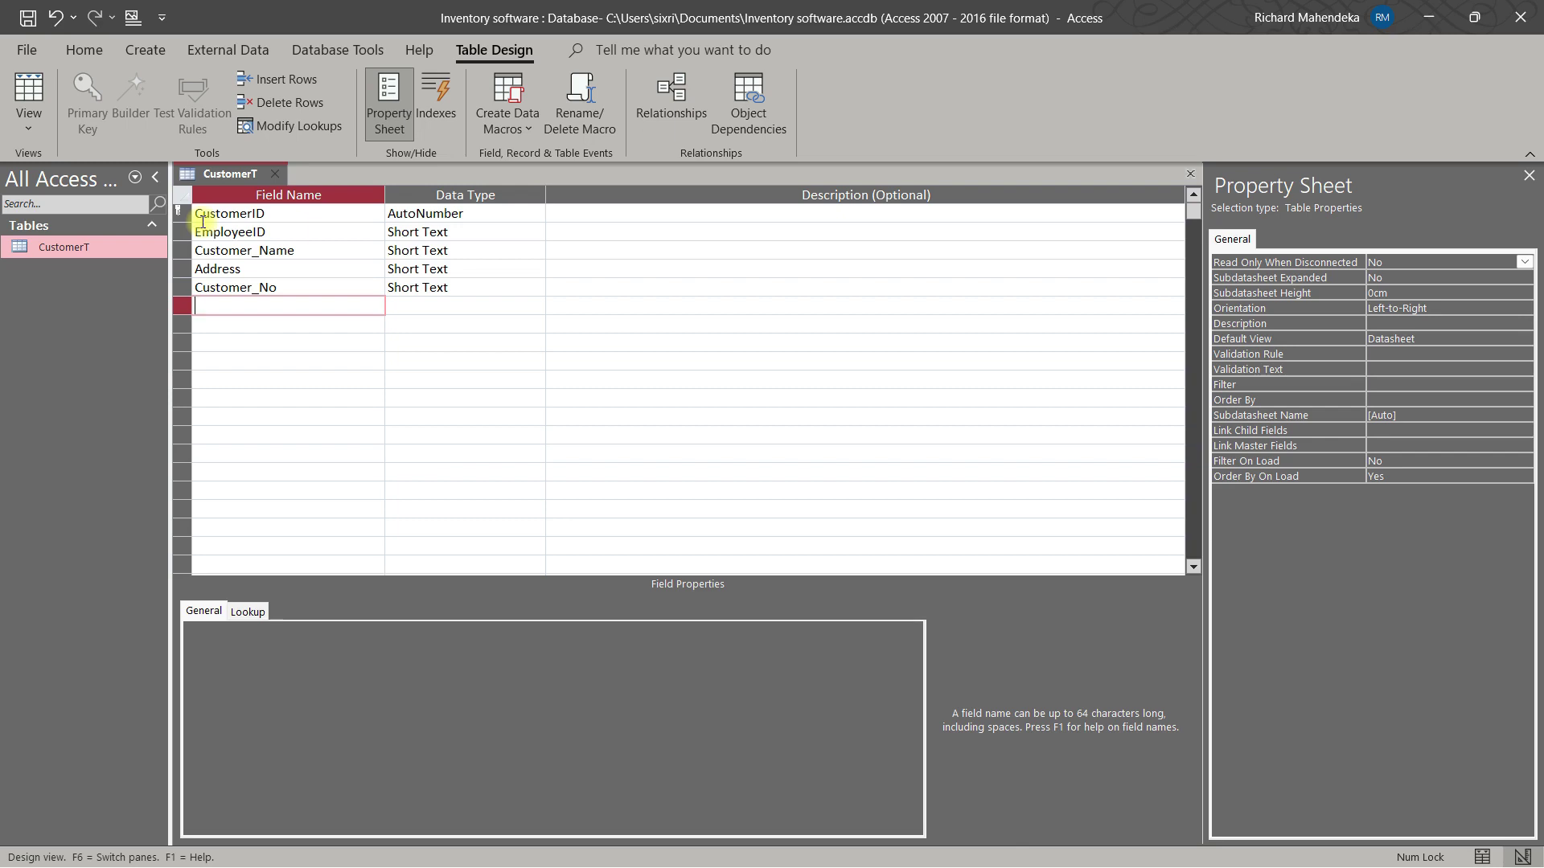
pyautogui.write('Is')
pyautogui.write('_')
pyautogui.write('Acti')
pyautogui.write('v')
pyautogui.write('w')
pyautogui.press('BackSpace')
pyautogui.write('e')
pyautogui.press('Tab')
pyautogui.write('y')
pyautogui.press('Tab')
pyautogui.press('Tab')
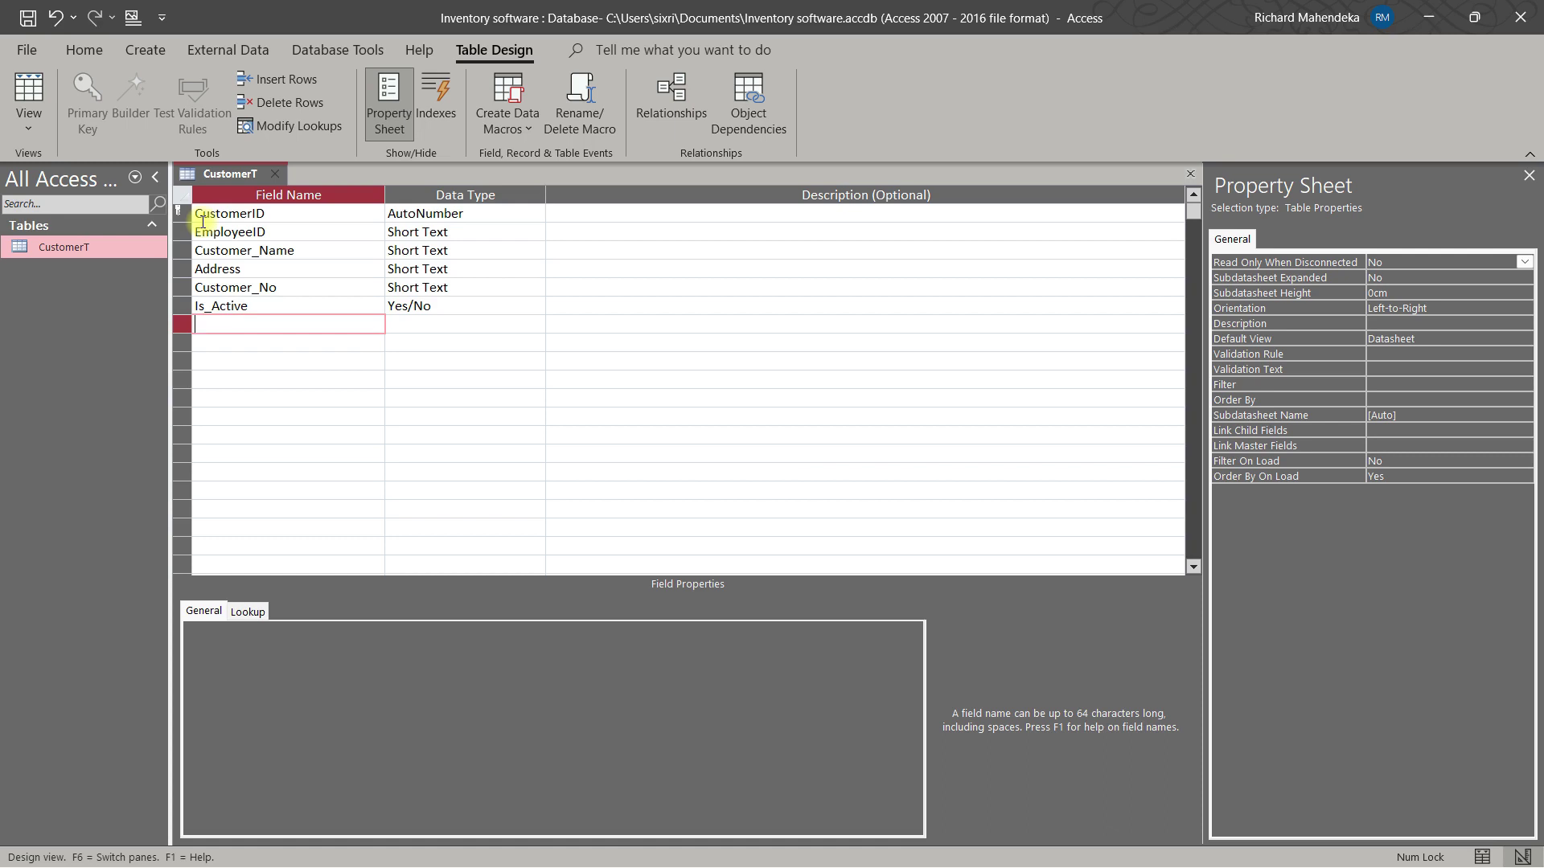
# Step: Add a field named Registered_date with the Date/Time data type
pyautogui.write('Registered _')
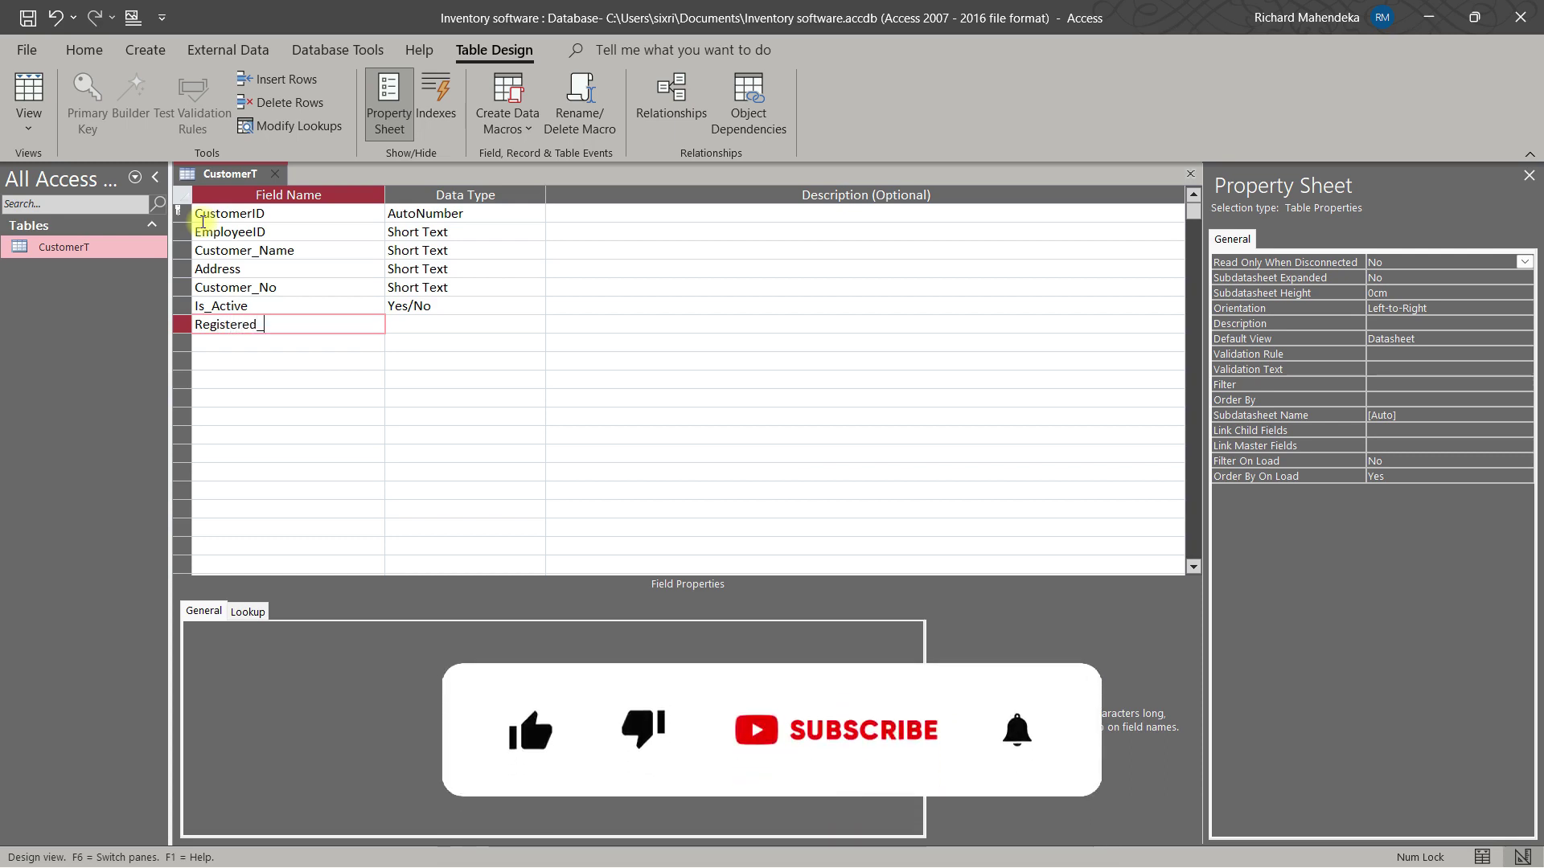
pyautogui.write('dat')
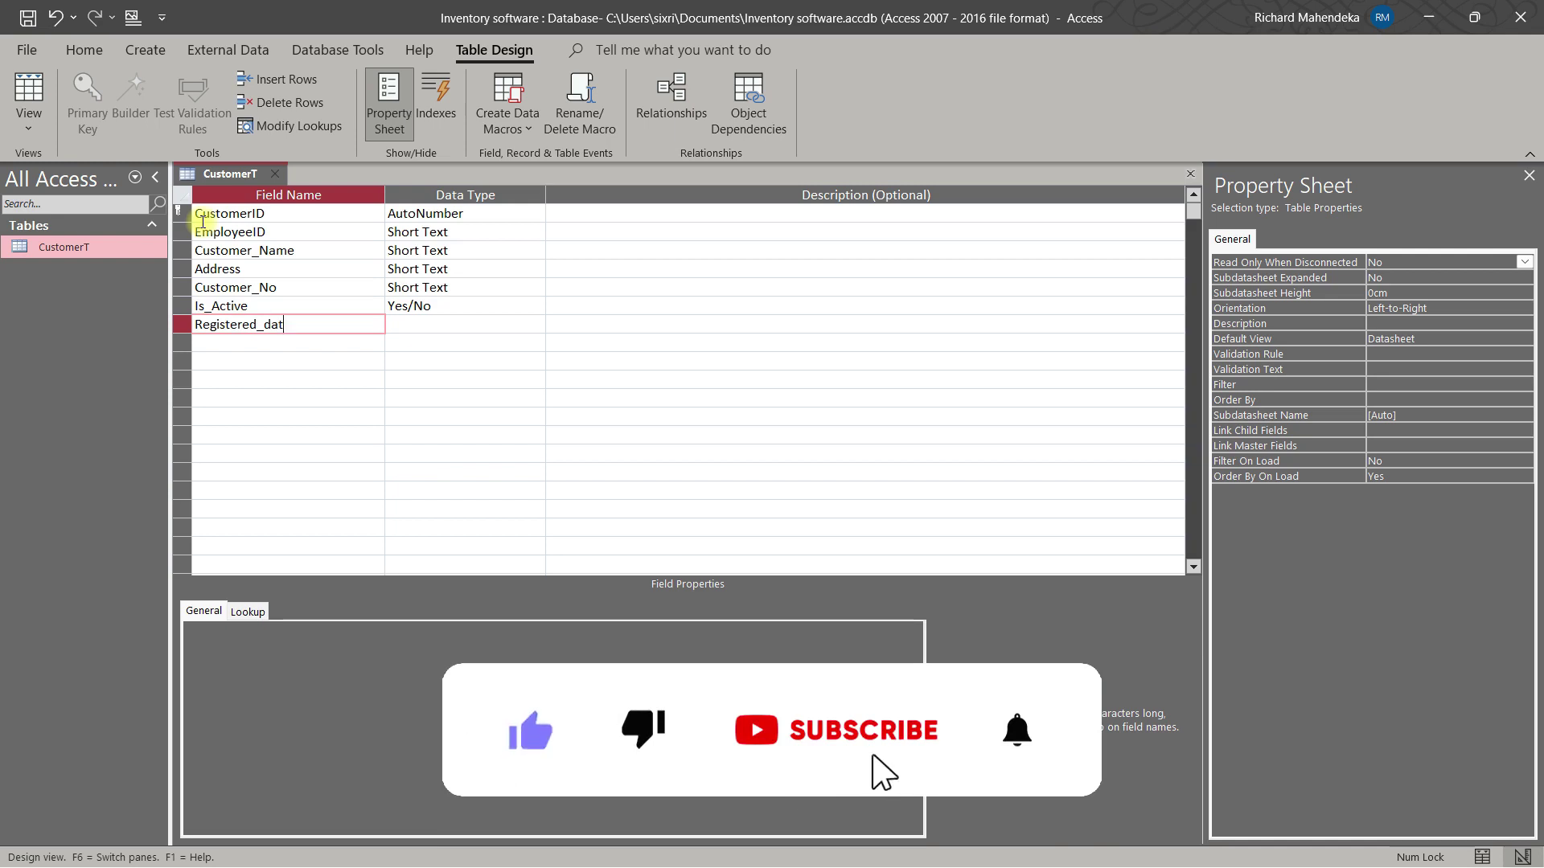
pyautogui.write('e')
pyautogui.press('Tab')
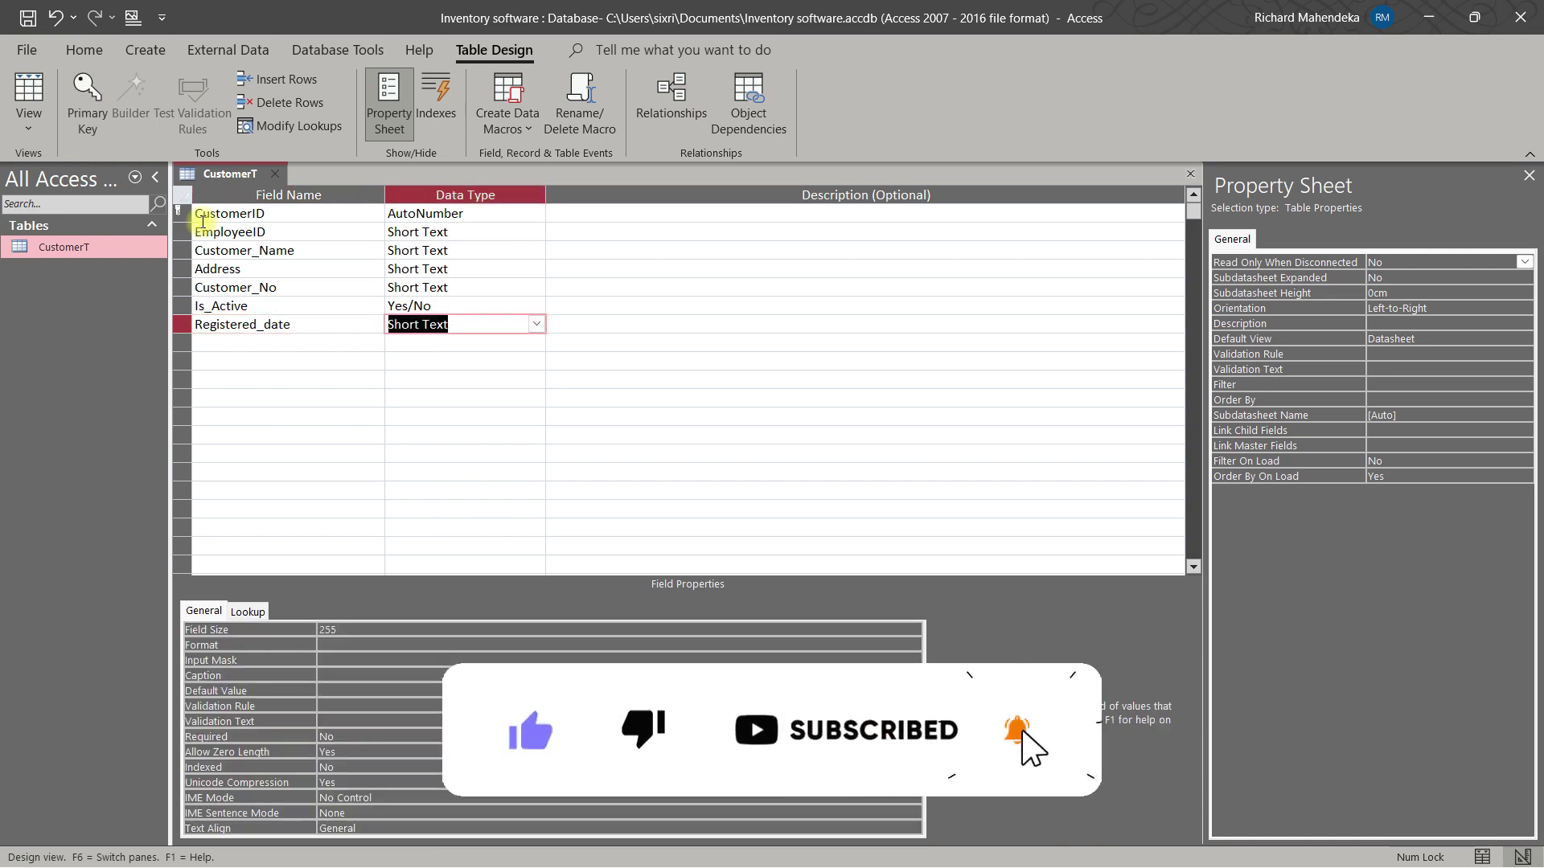
pyautogui.write('date/Time')
pyautogui.press('Tab')
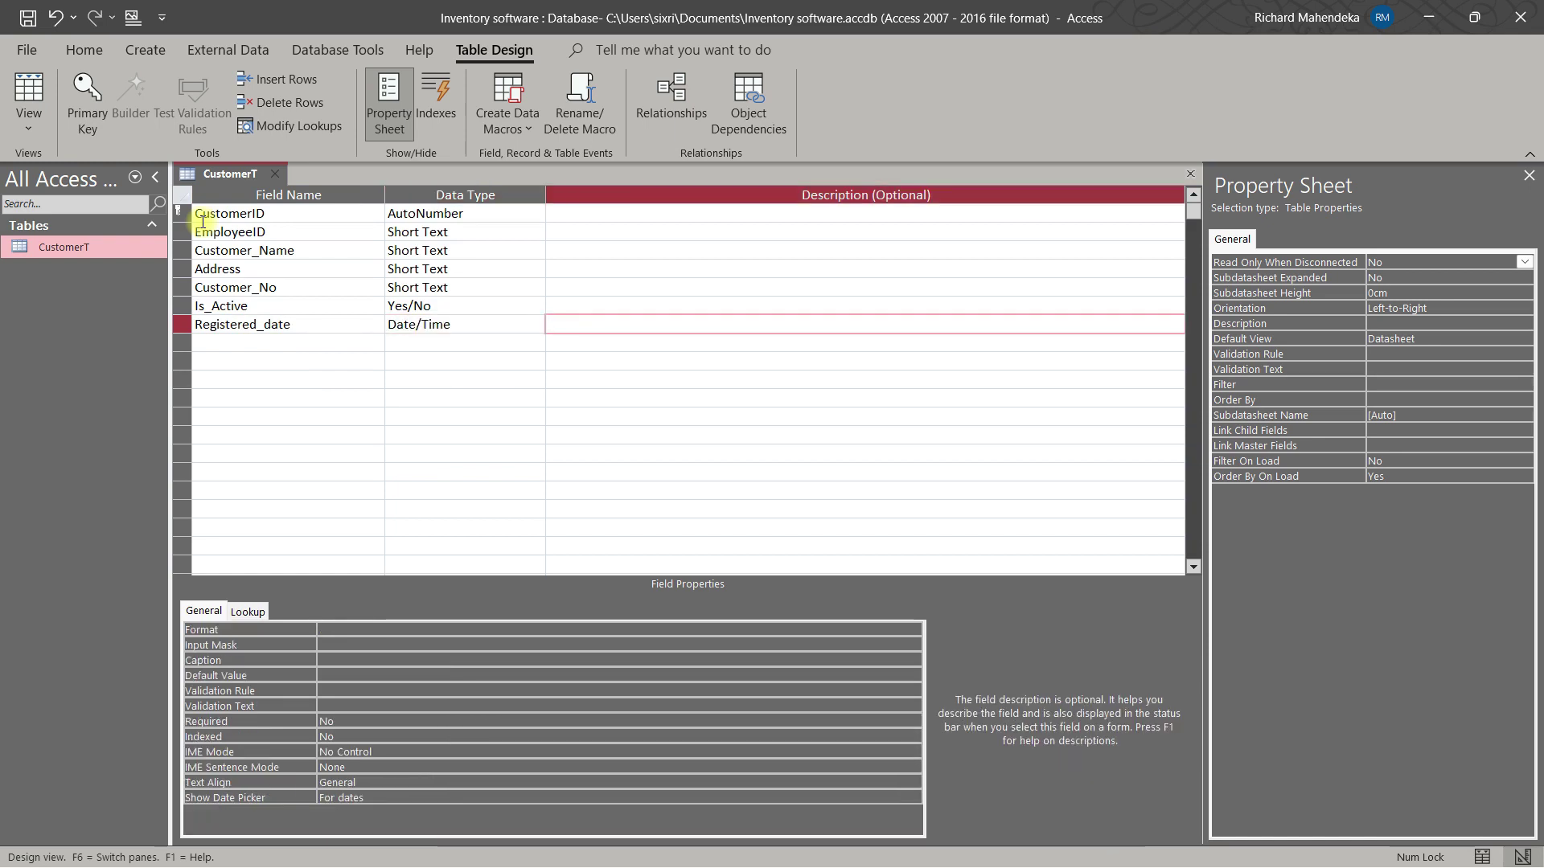
# Step: Save the design of the CustomerT table and close it
pyautogui.rightClick(231, 167)
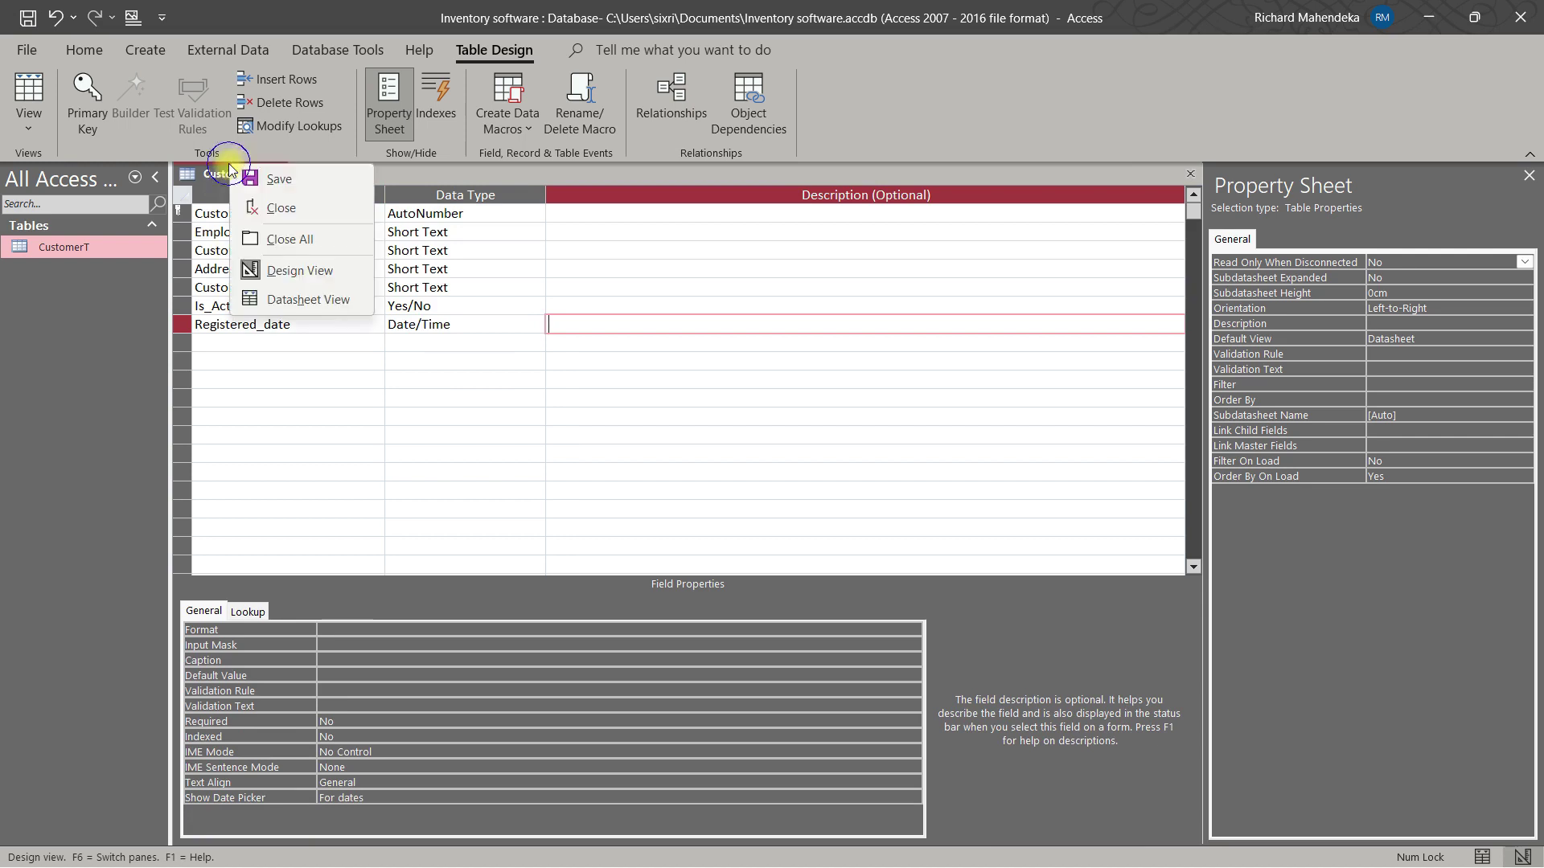
pyautogui.click(245, 179)
pyautogui.rightClick(228, 175)
pyautogui.click(241, 178)
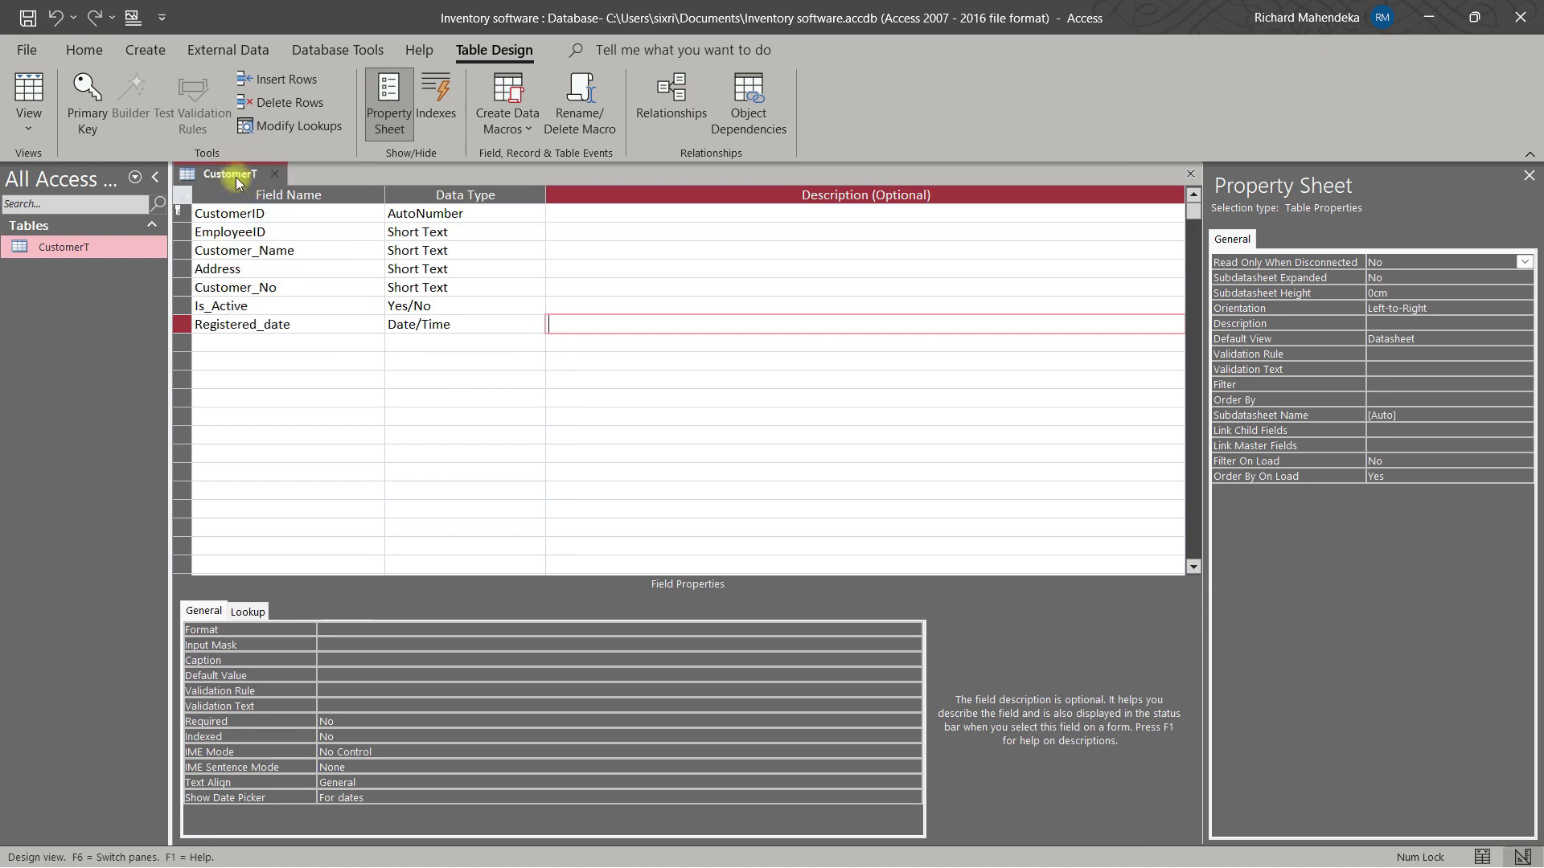
pyautogui.rightClick(228, 171)
pyautogui.click(253, 182)
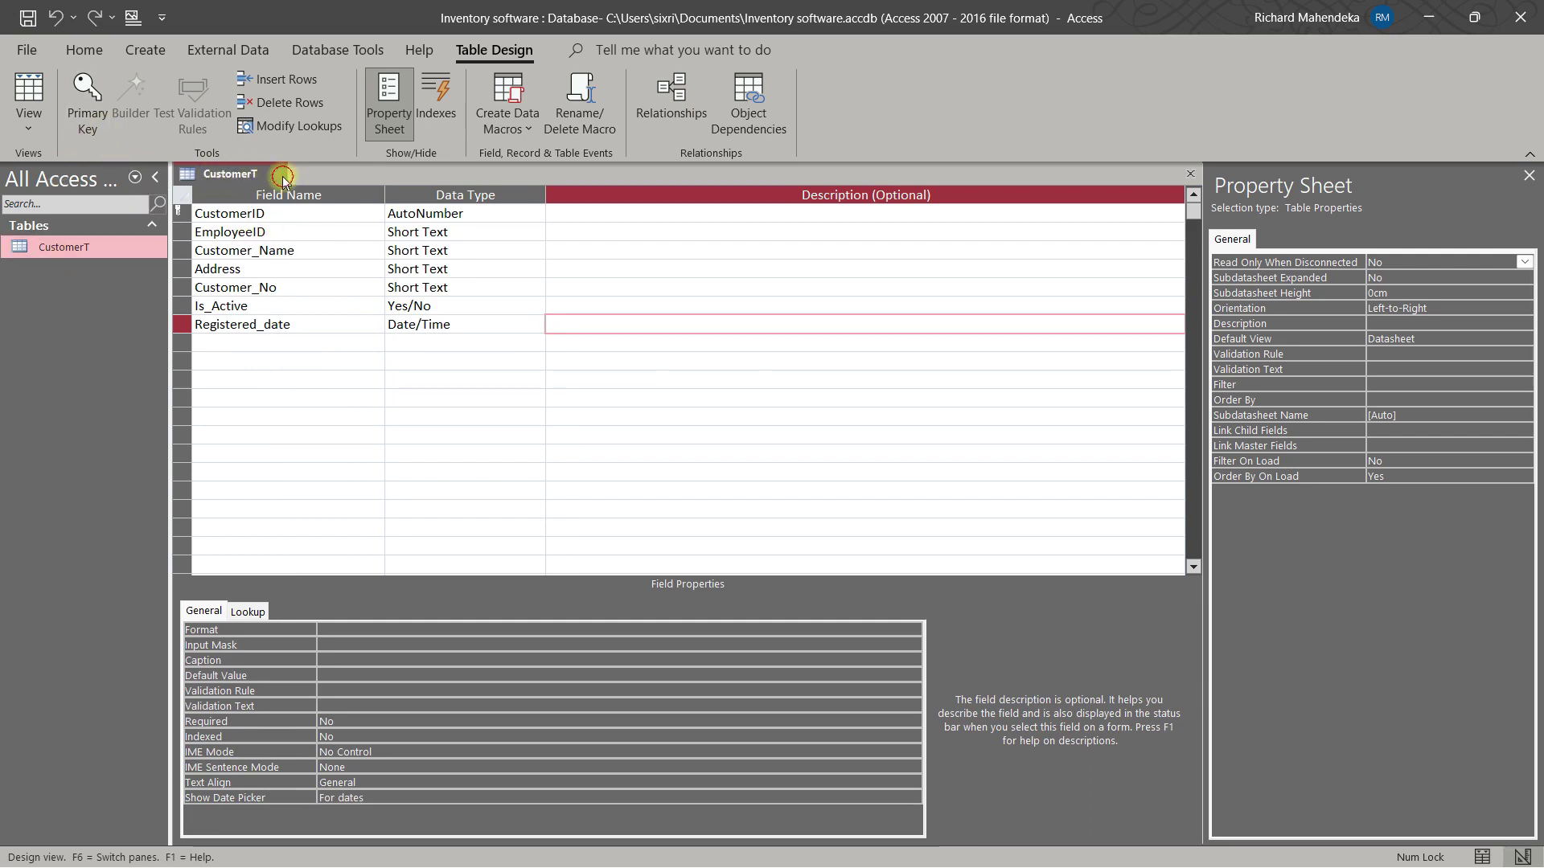
# Step: Open the CustomerT table in Datasheet View and widen the Is_Active, Customer_No and Address columns
pyautogui.doubleClick(36, 248)
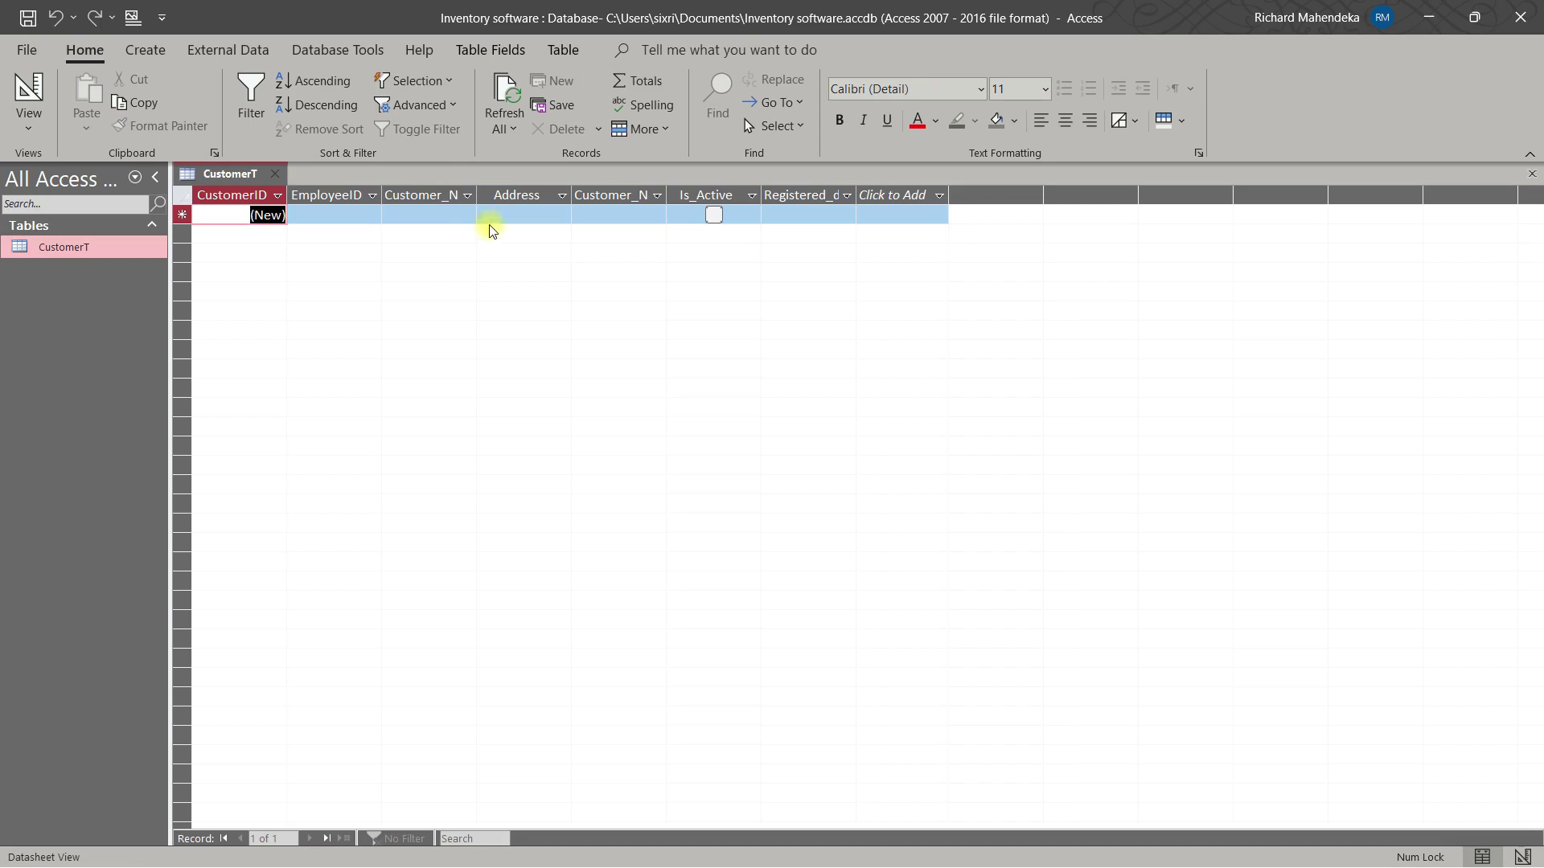
pyautogui.moveTo(760, 194); pyautogui.dragTo(802, 195)
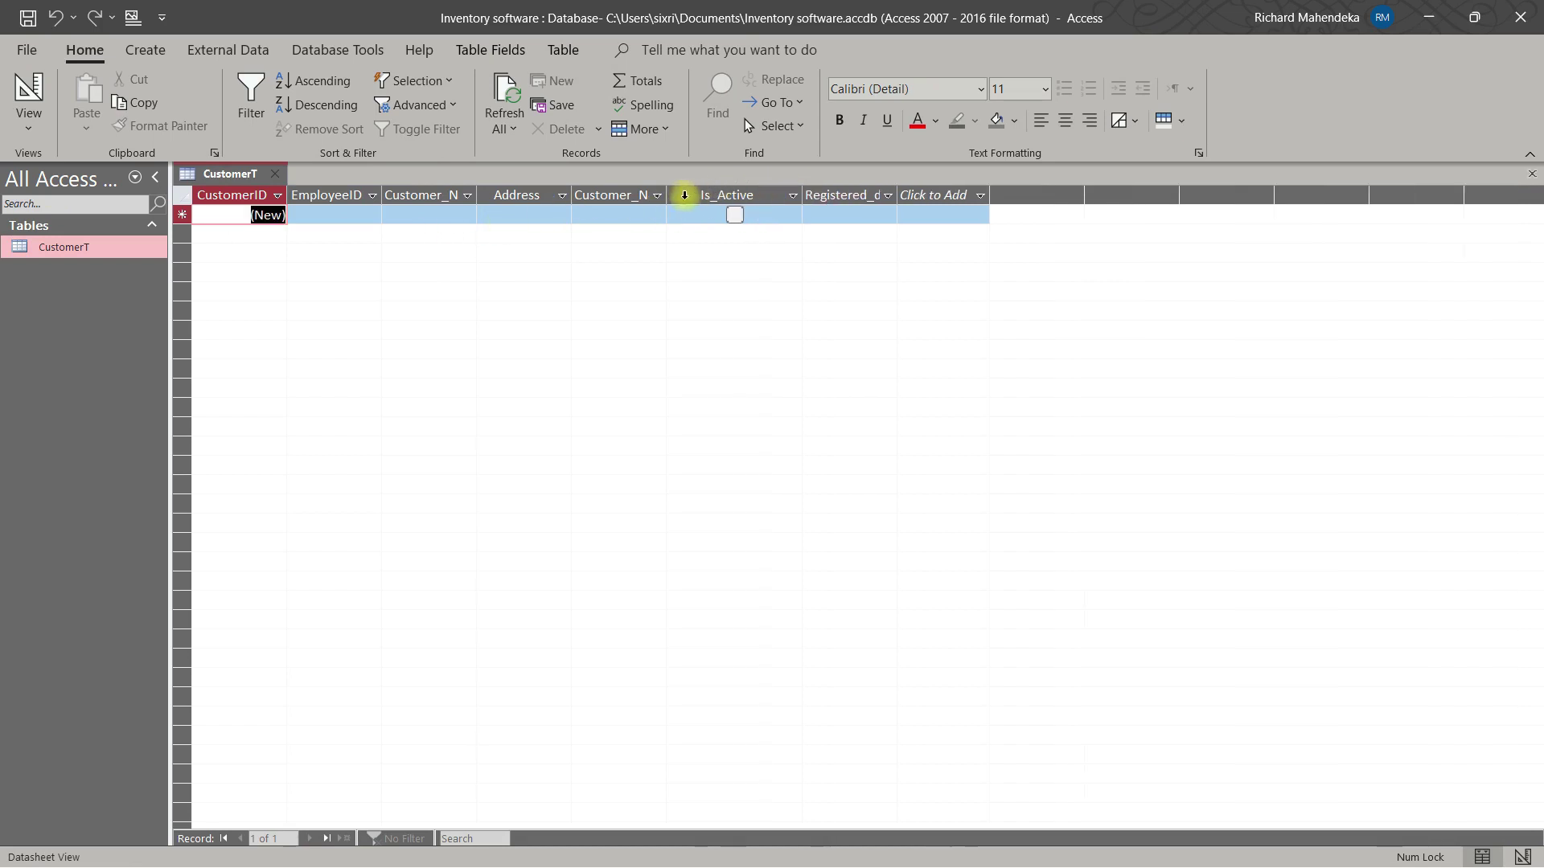
pyautogui.click(658, 196)
pyautogui.press('Escape')
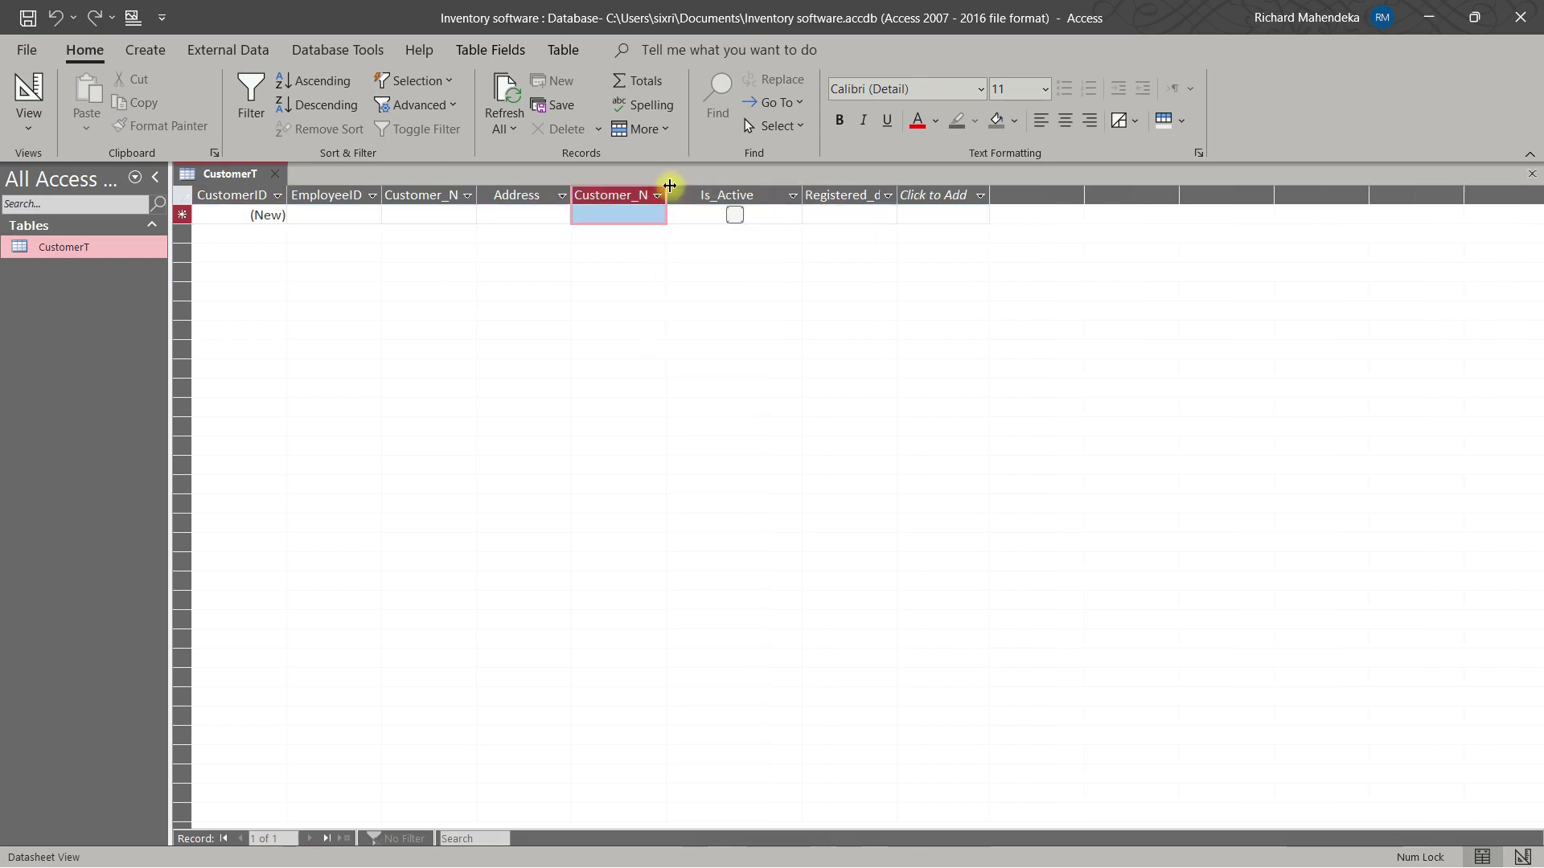
pyautogui.doubleClick(666, 195)
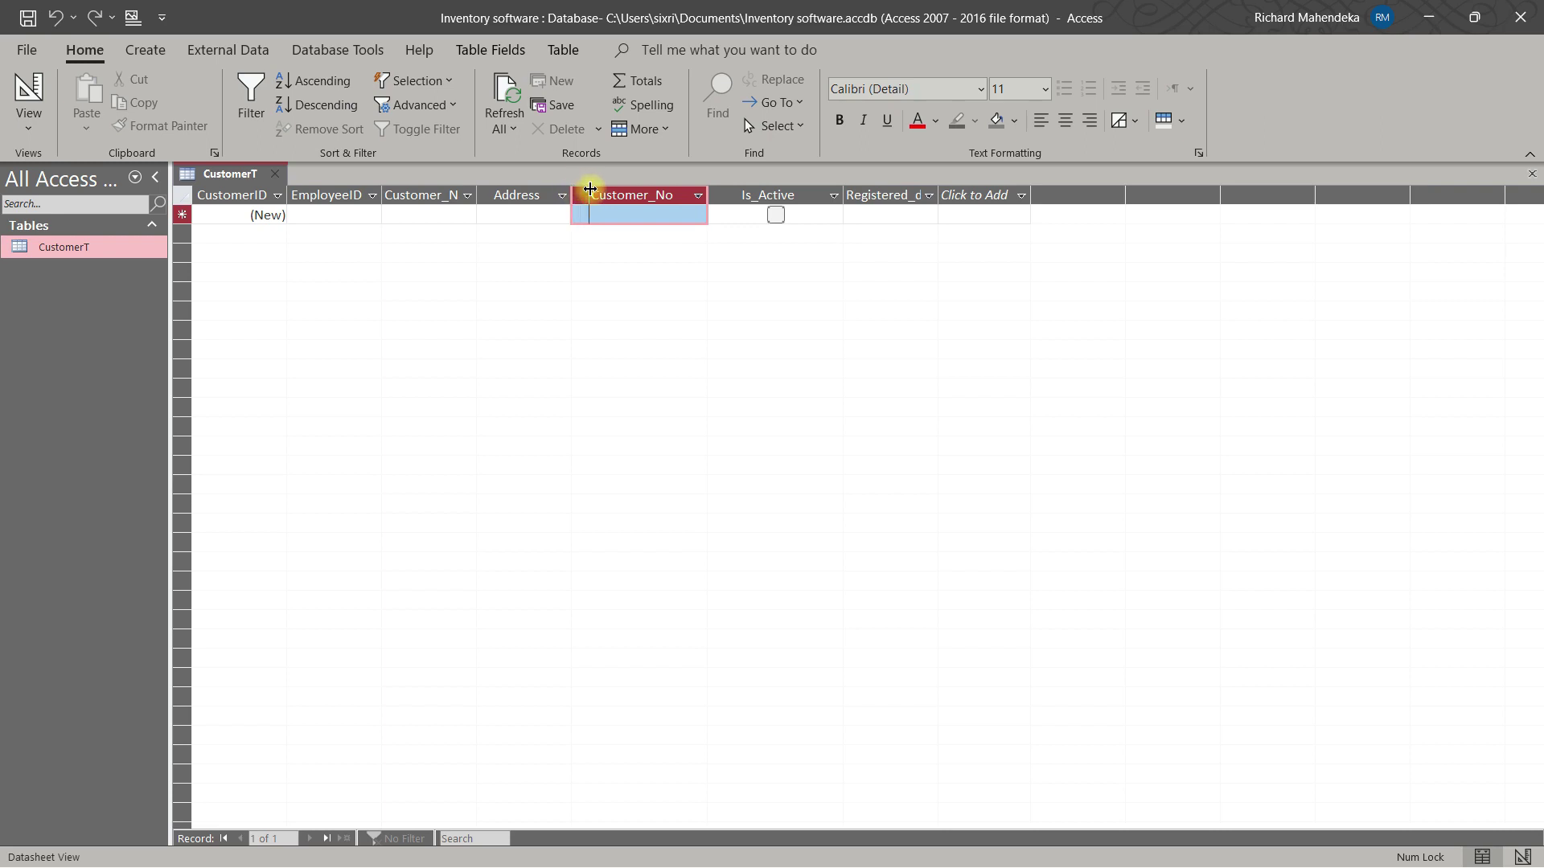
pyautogui.moveTo(590, 189); pyautogui.dragTo(608, 191)
# Step: Close the CustomerT table and save its layout changes
pyautogui.click(467, 196)
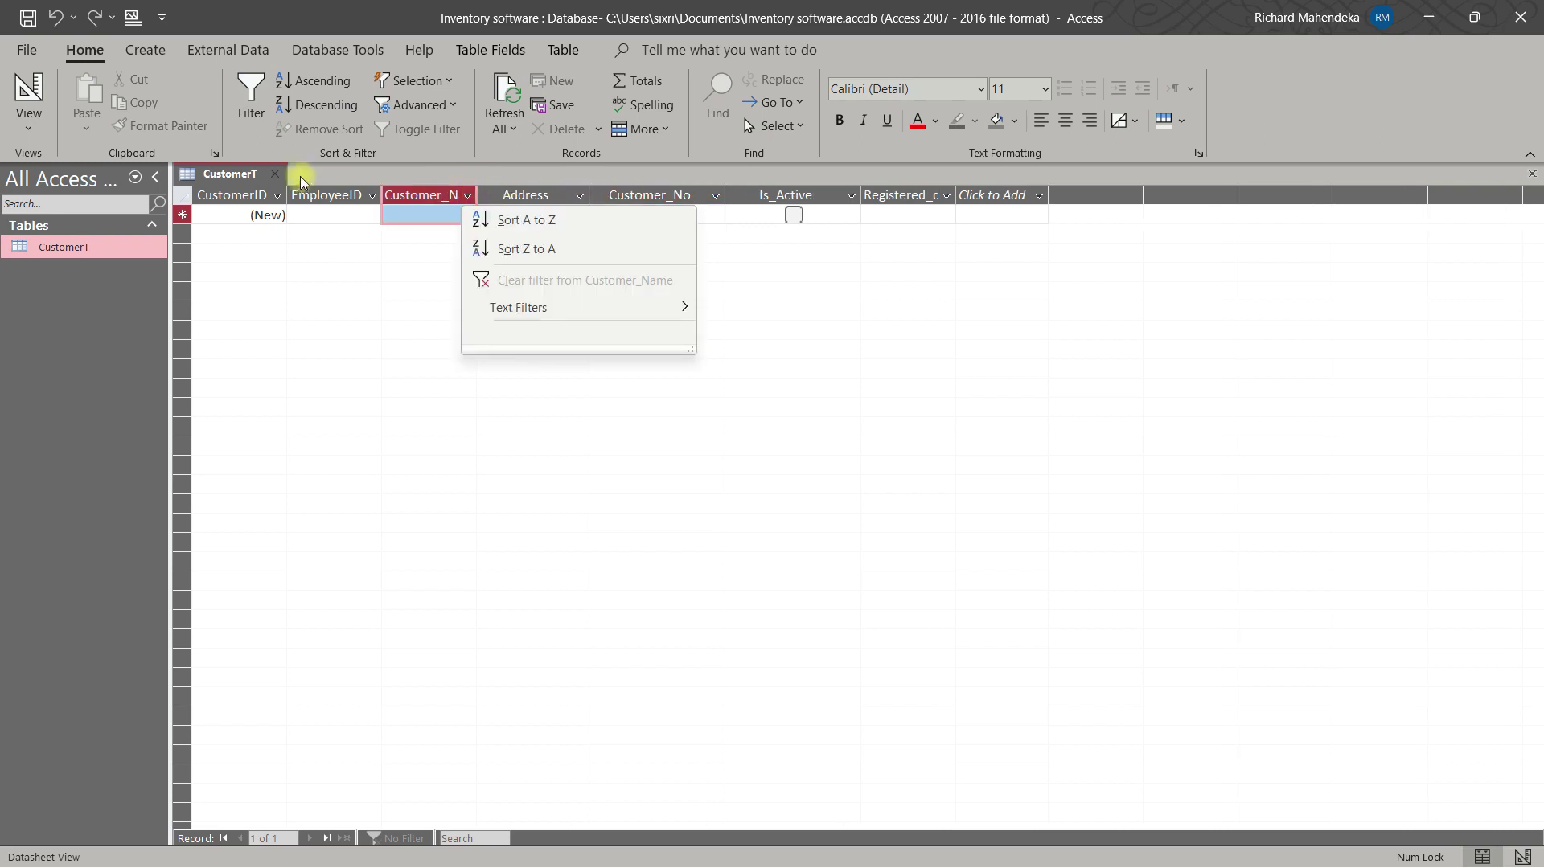
pyautogui.click(263, 172)
pyautogui.click(275, 174)
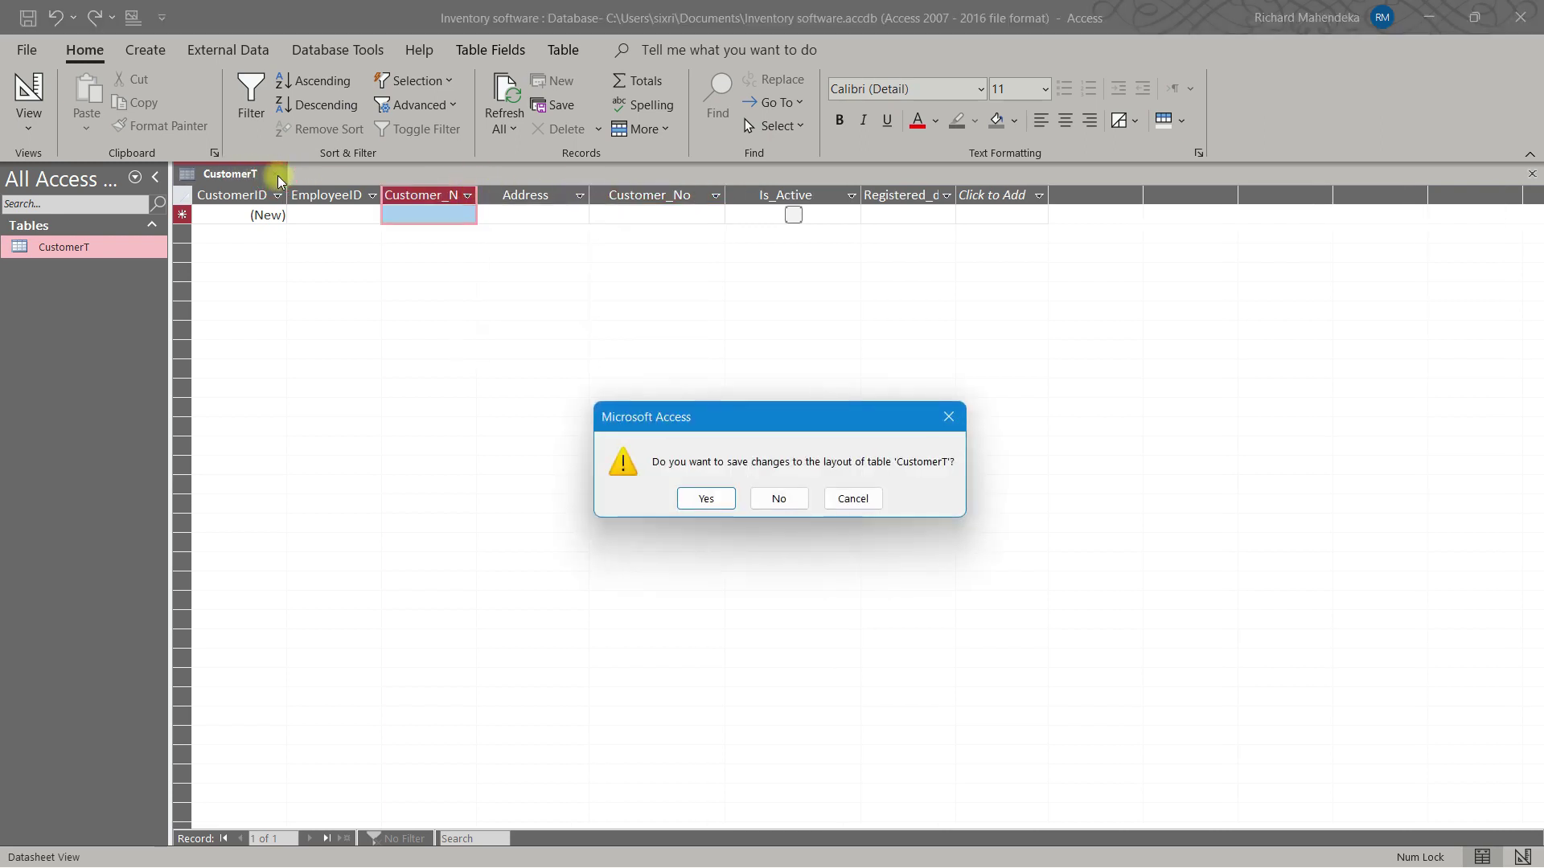
pyautogui.click(705, 498)
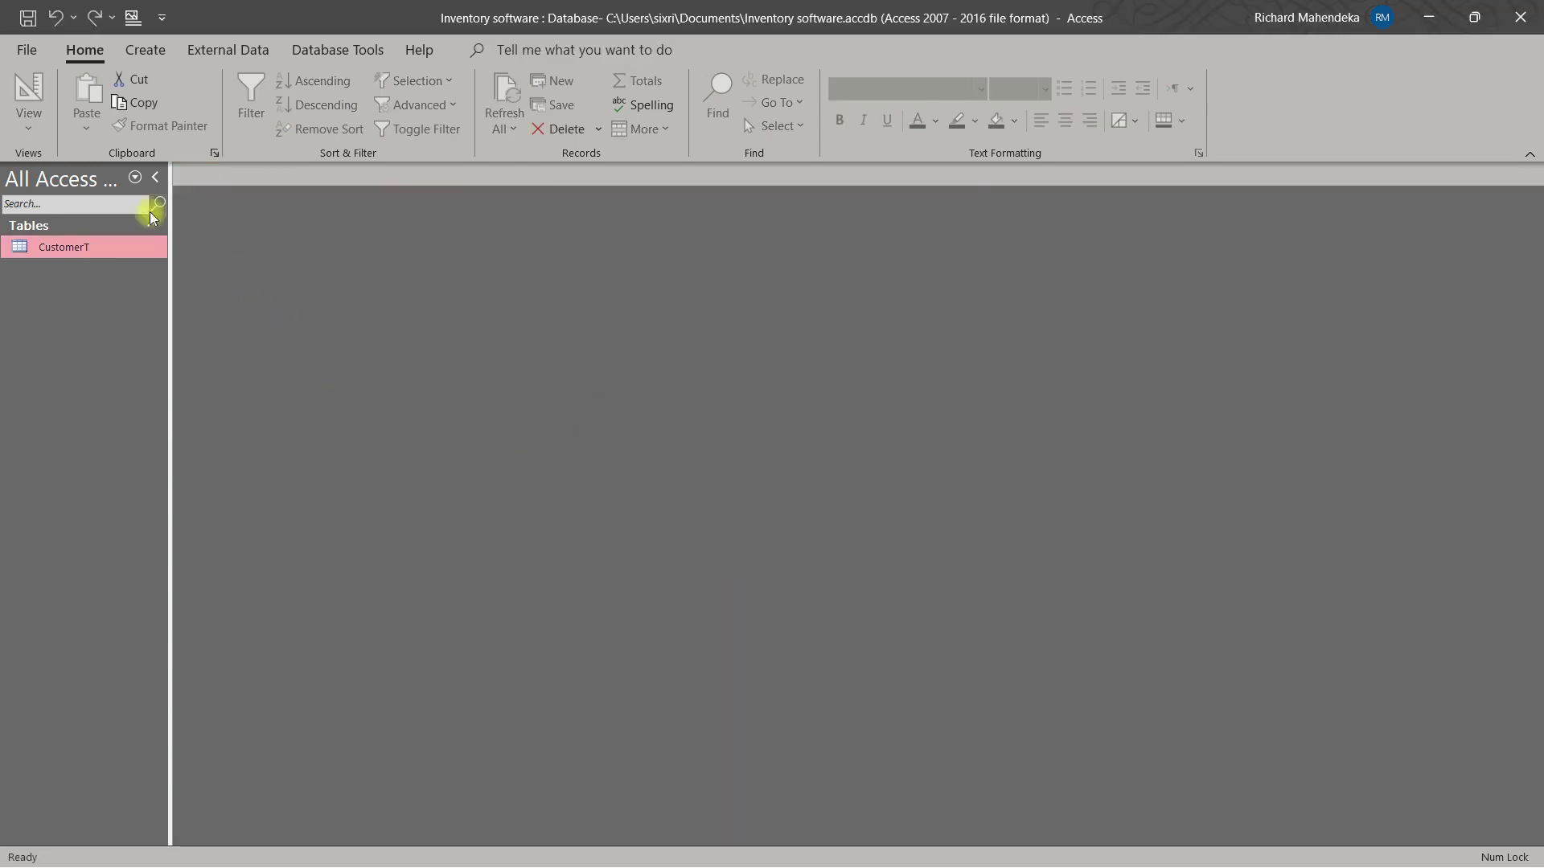
# Step: Create a new table, save it as SalesOrderT and open it in Design View
pyautogui.click(159, 55)
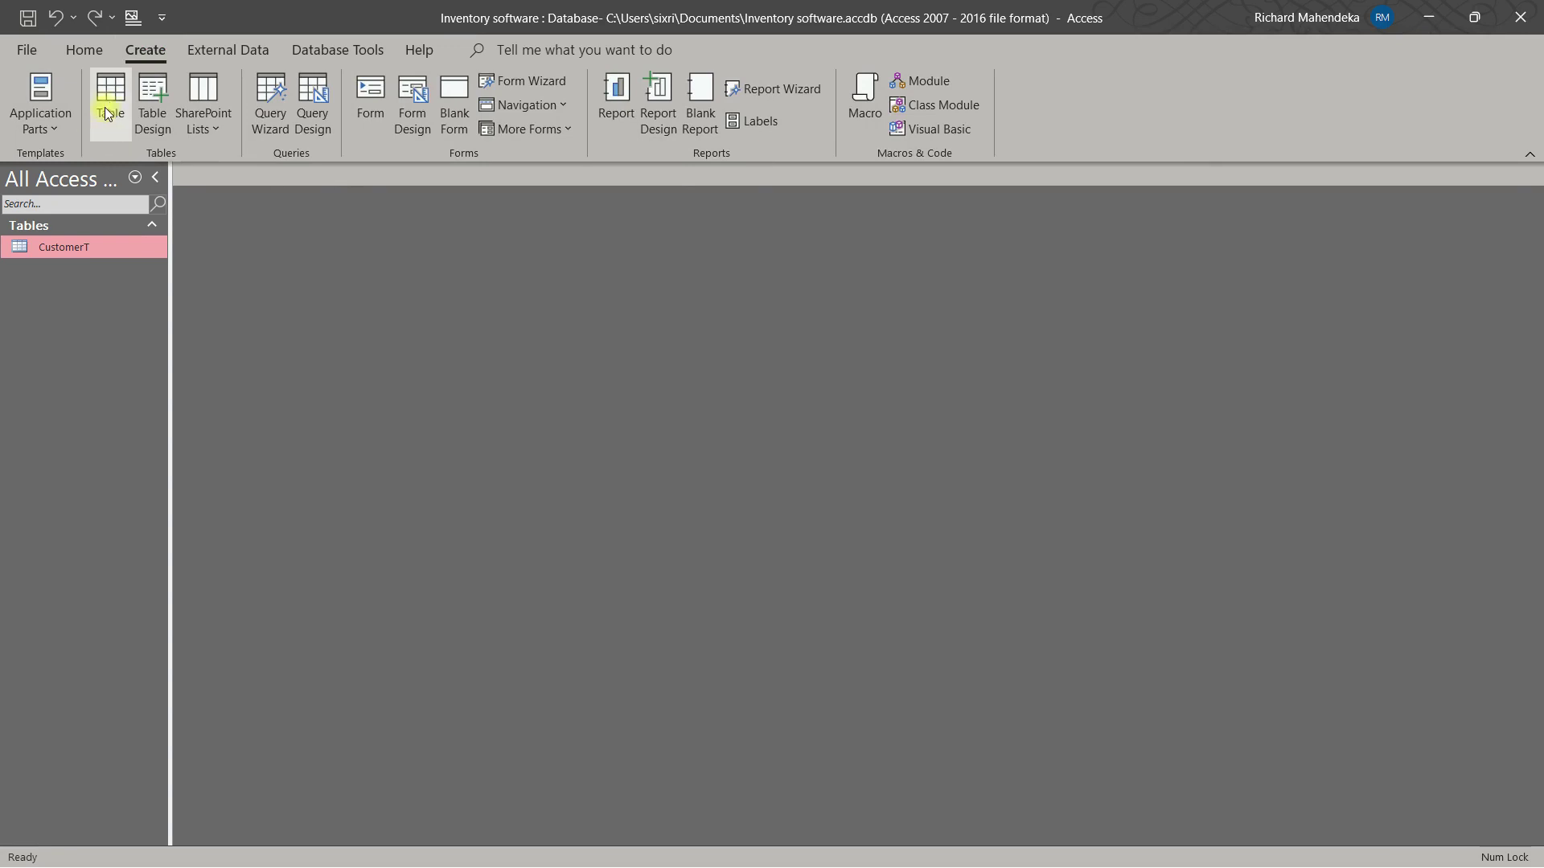
pyautogui.click(108, 99)
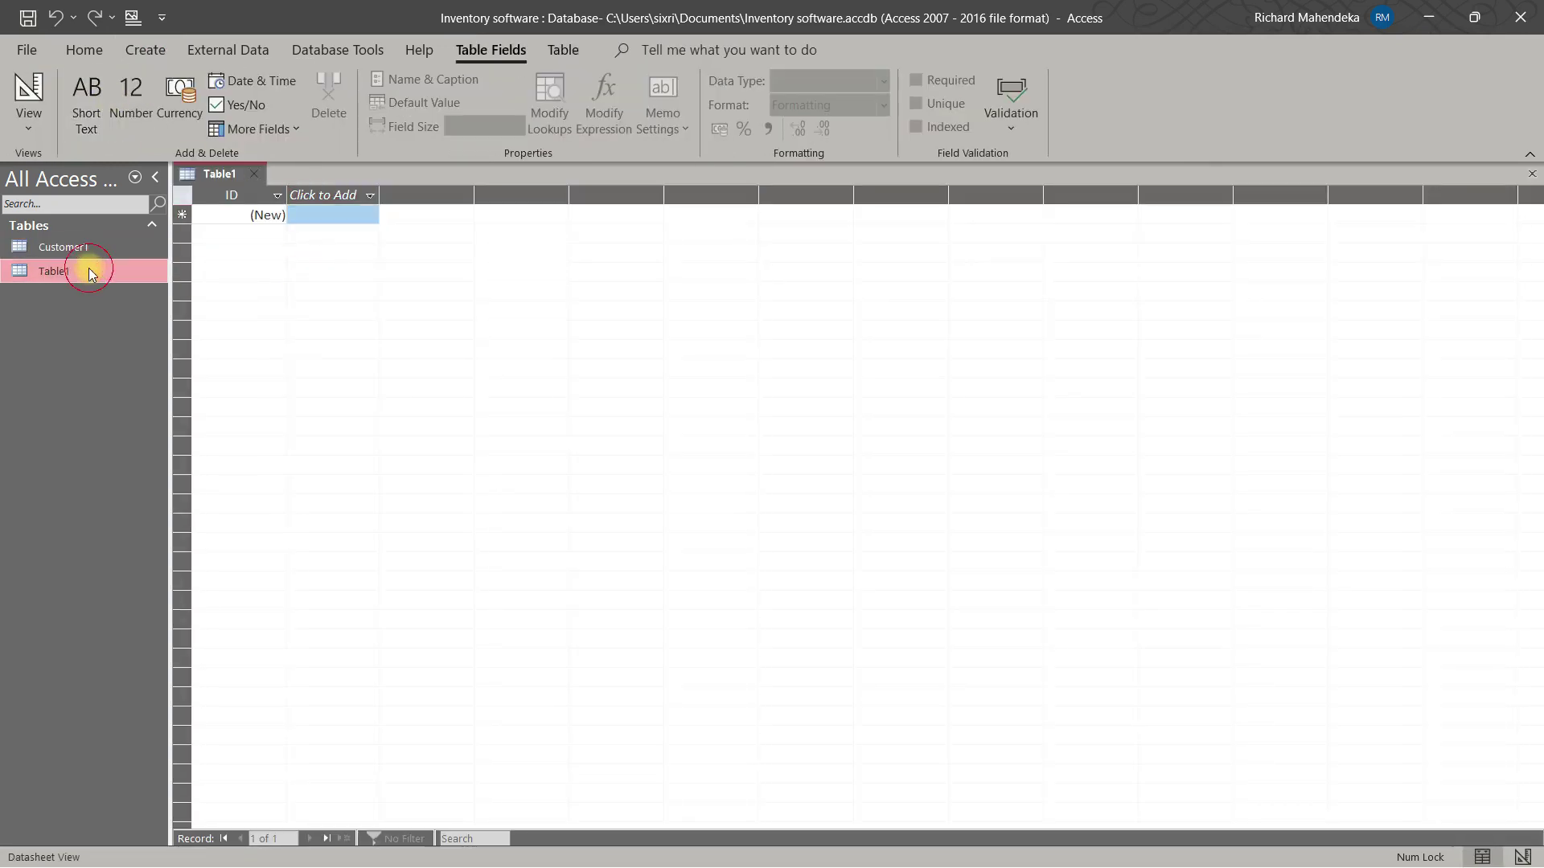
pyautogui.rightClick(92, 270)
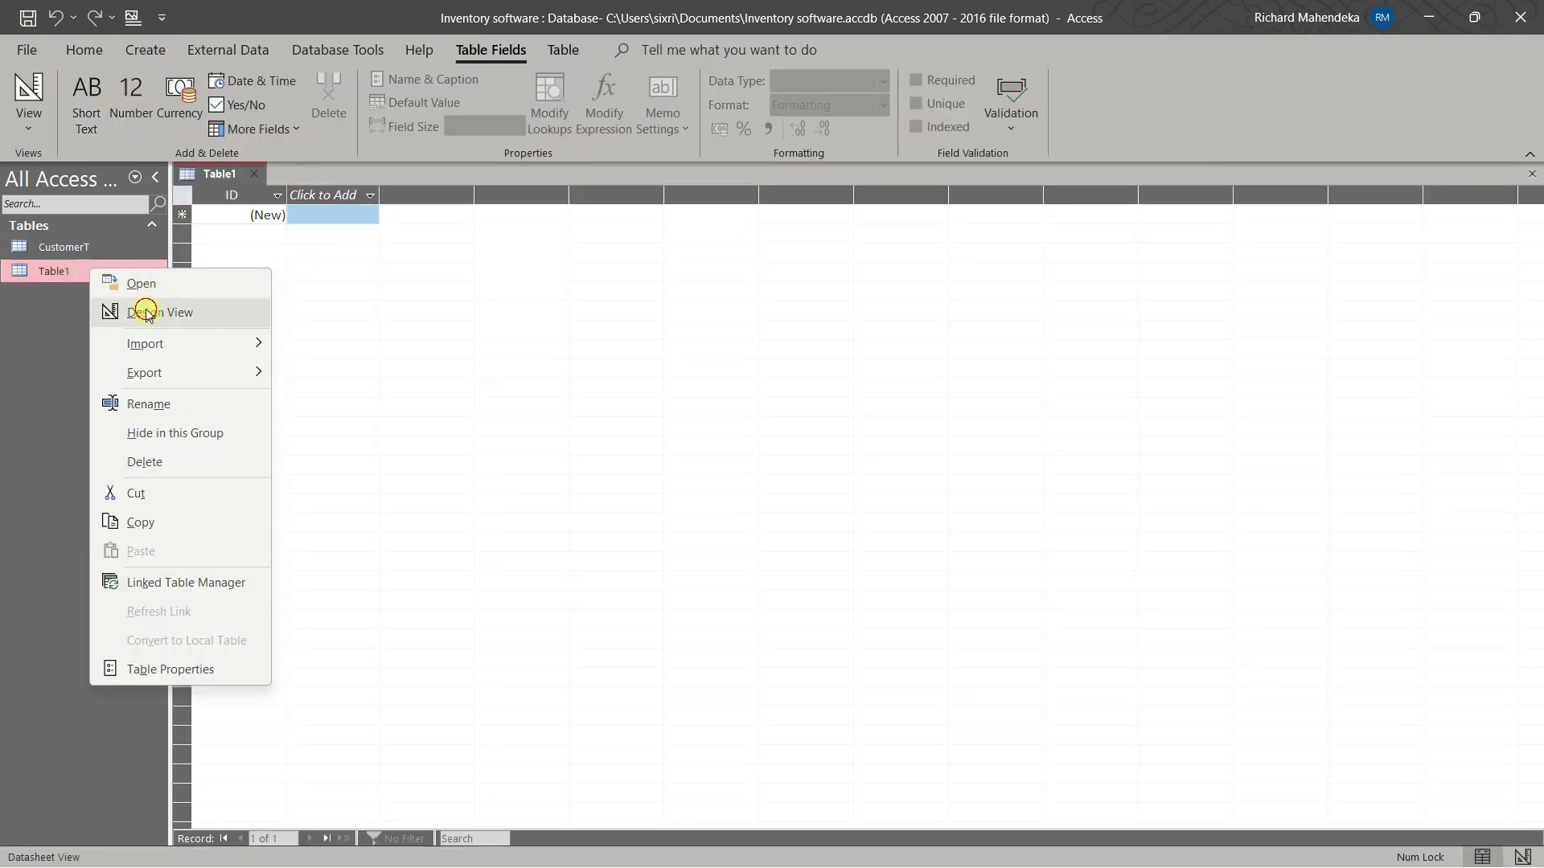
pyautogui.click(149, 312)
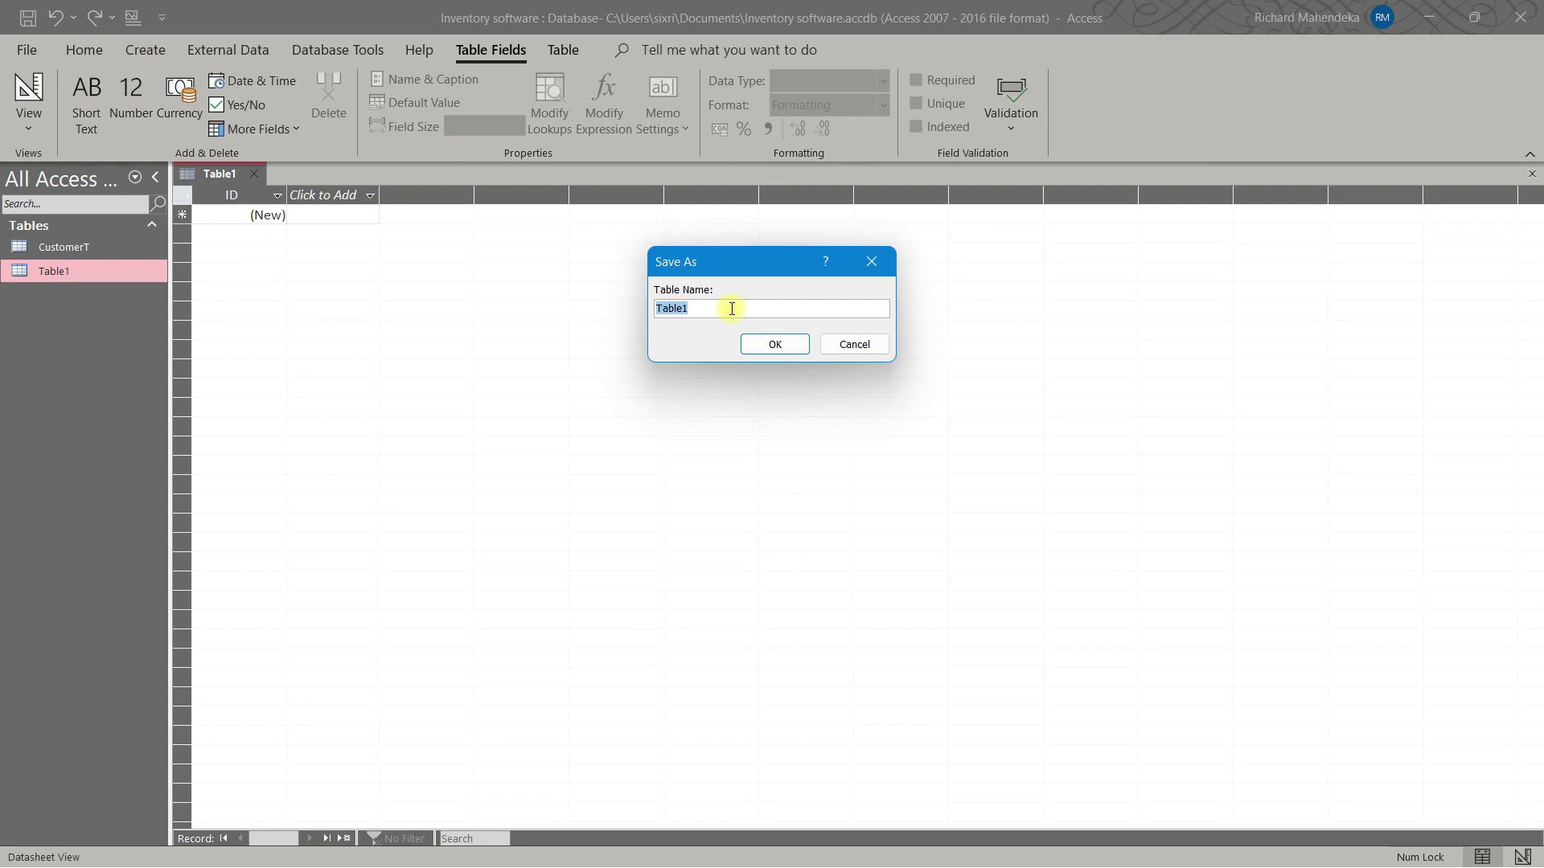
pyautogui.write('SalesOrderT')
pyautogui.click(774, 344)
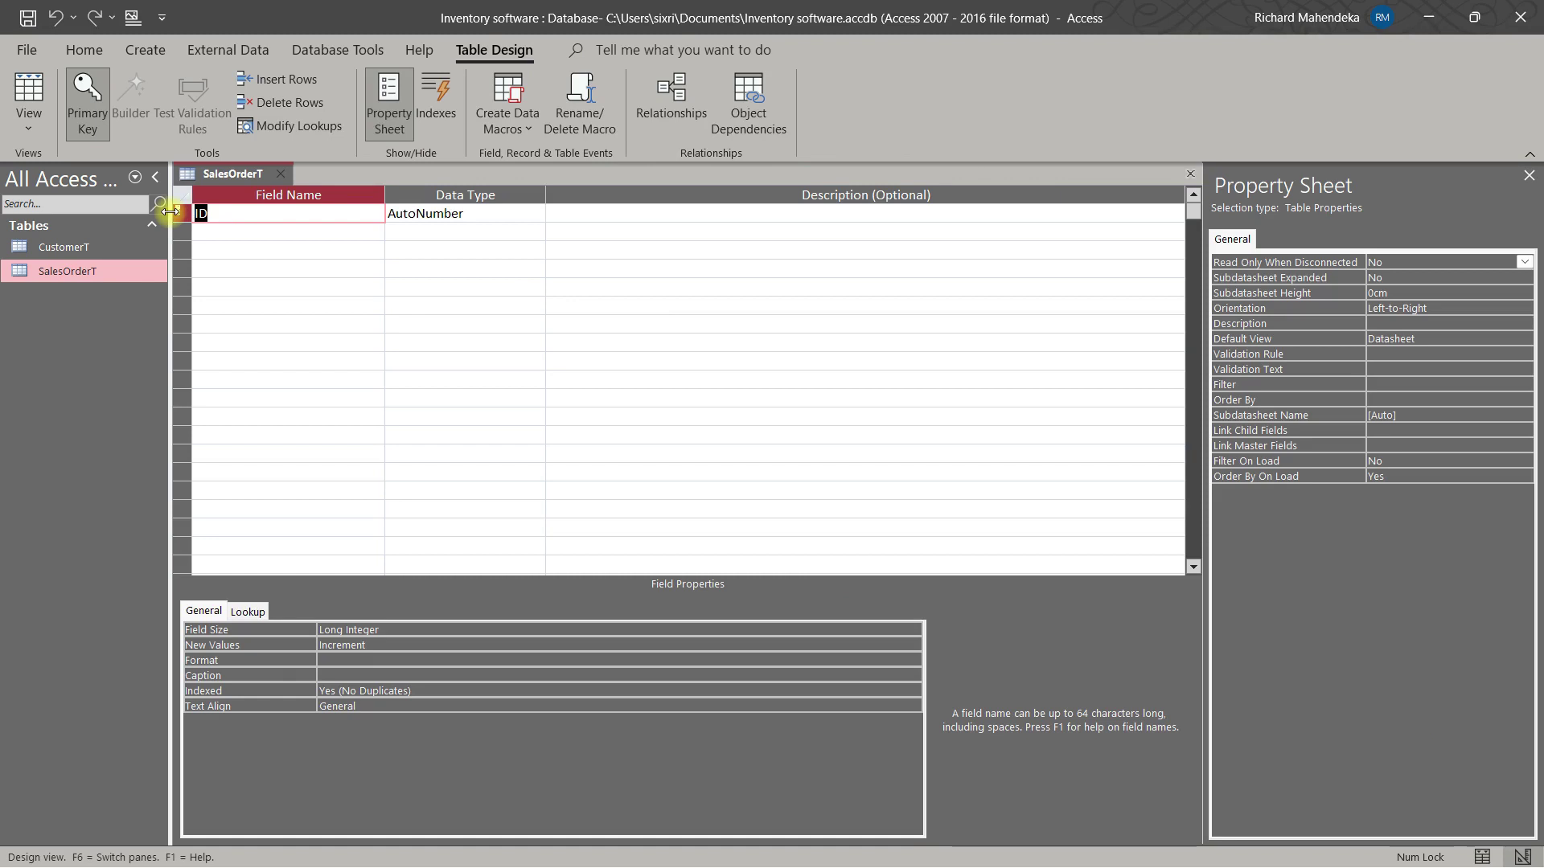
# Step: Rename the ID field of SalesOrderT to SalesOrderID, keeping the AutoNumber data type
pyautogui.write('SalesO')
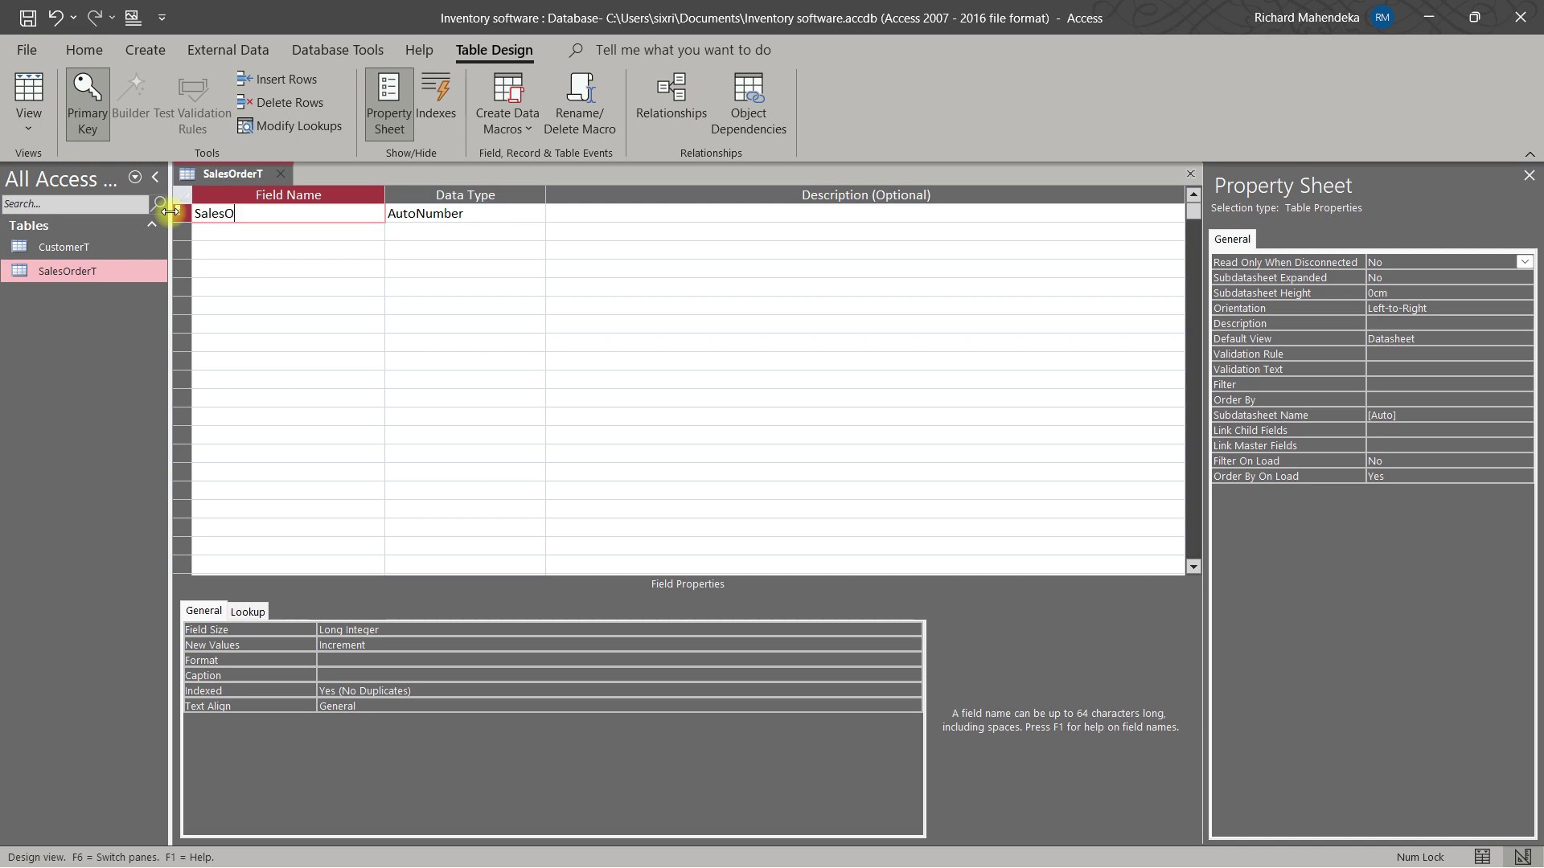
pyautogui.write('rderID')
pyautogui.press('Tab')
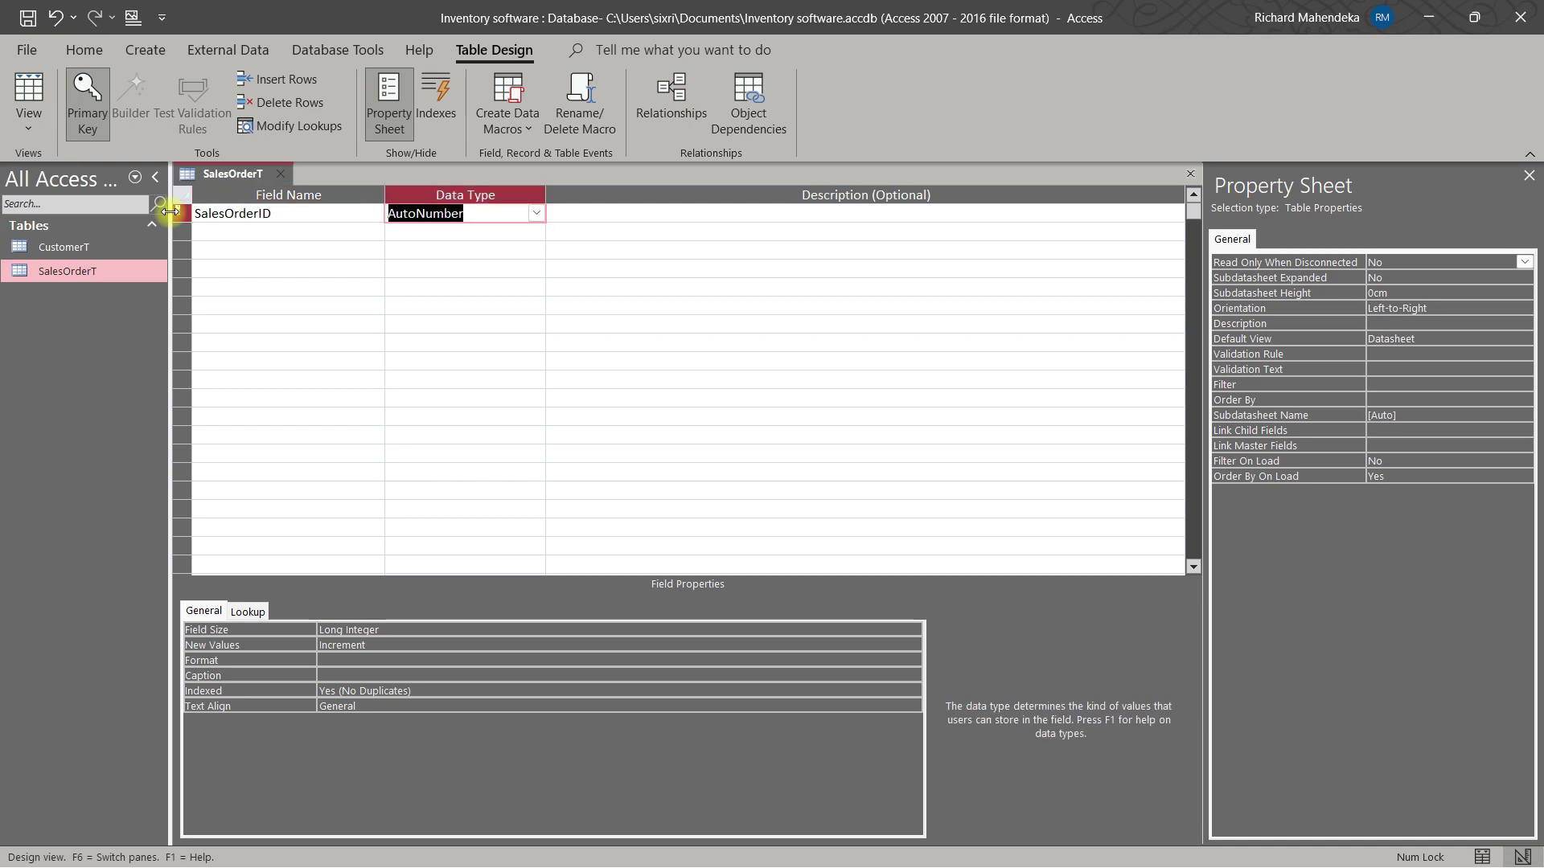
pyautogui.press('Tab')
pyautogui.press('Tab')
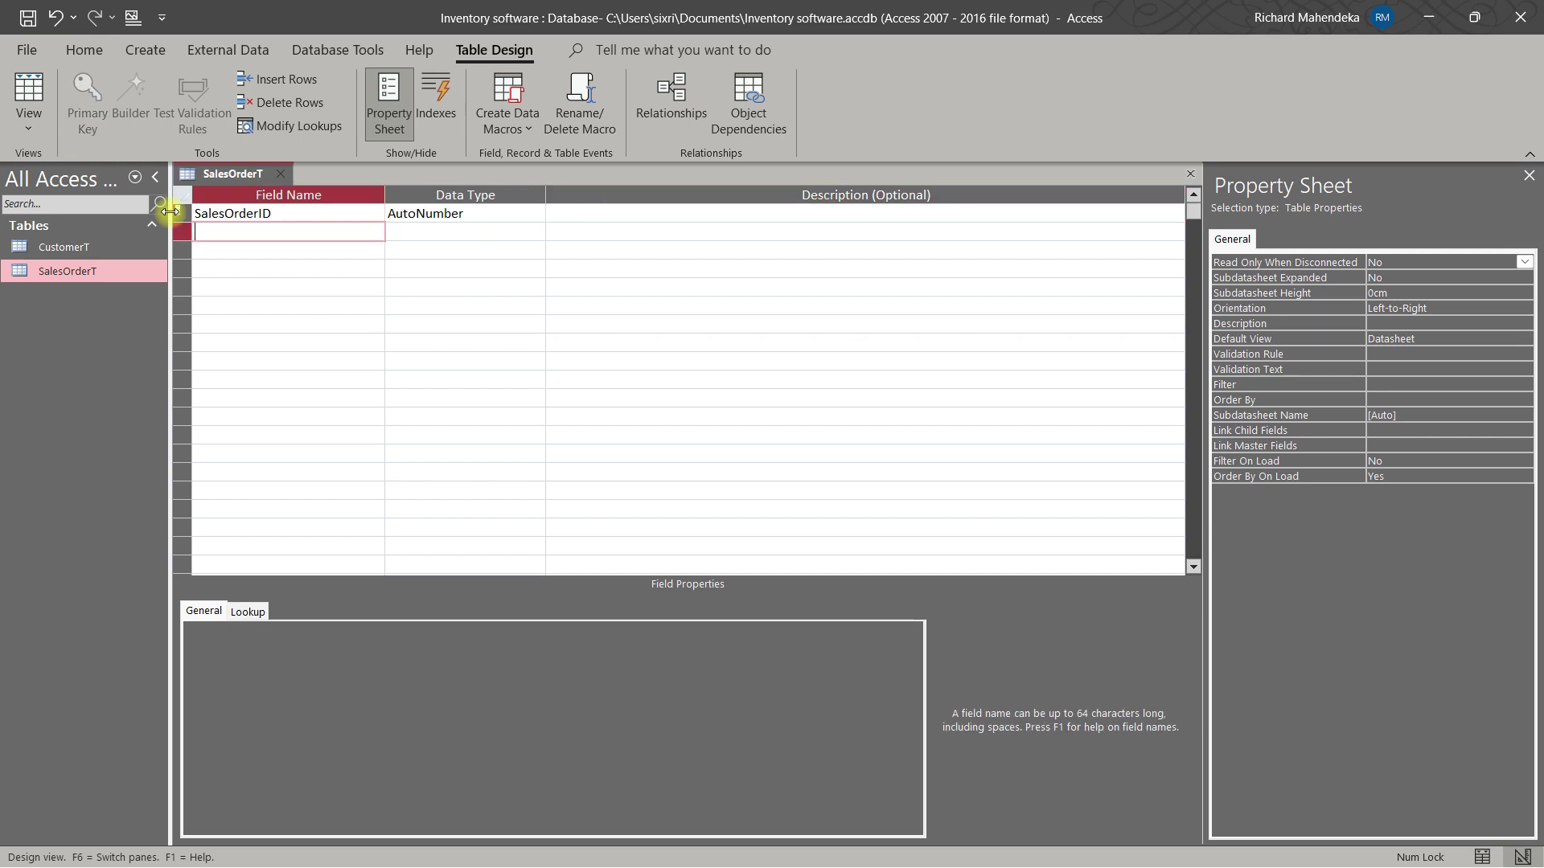
# Step: Add a field named EmployeeID with the Short Text data type below SalesOrderID
pyautogui.write('Emplo')
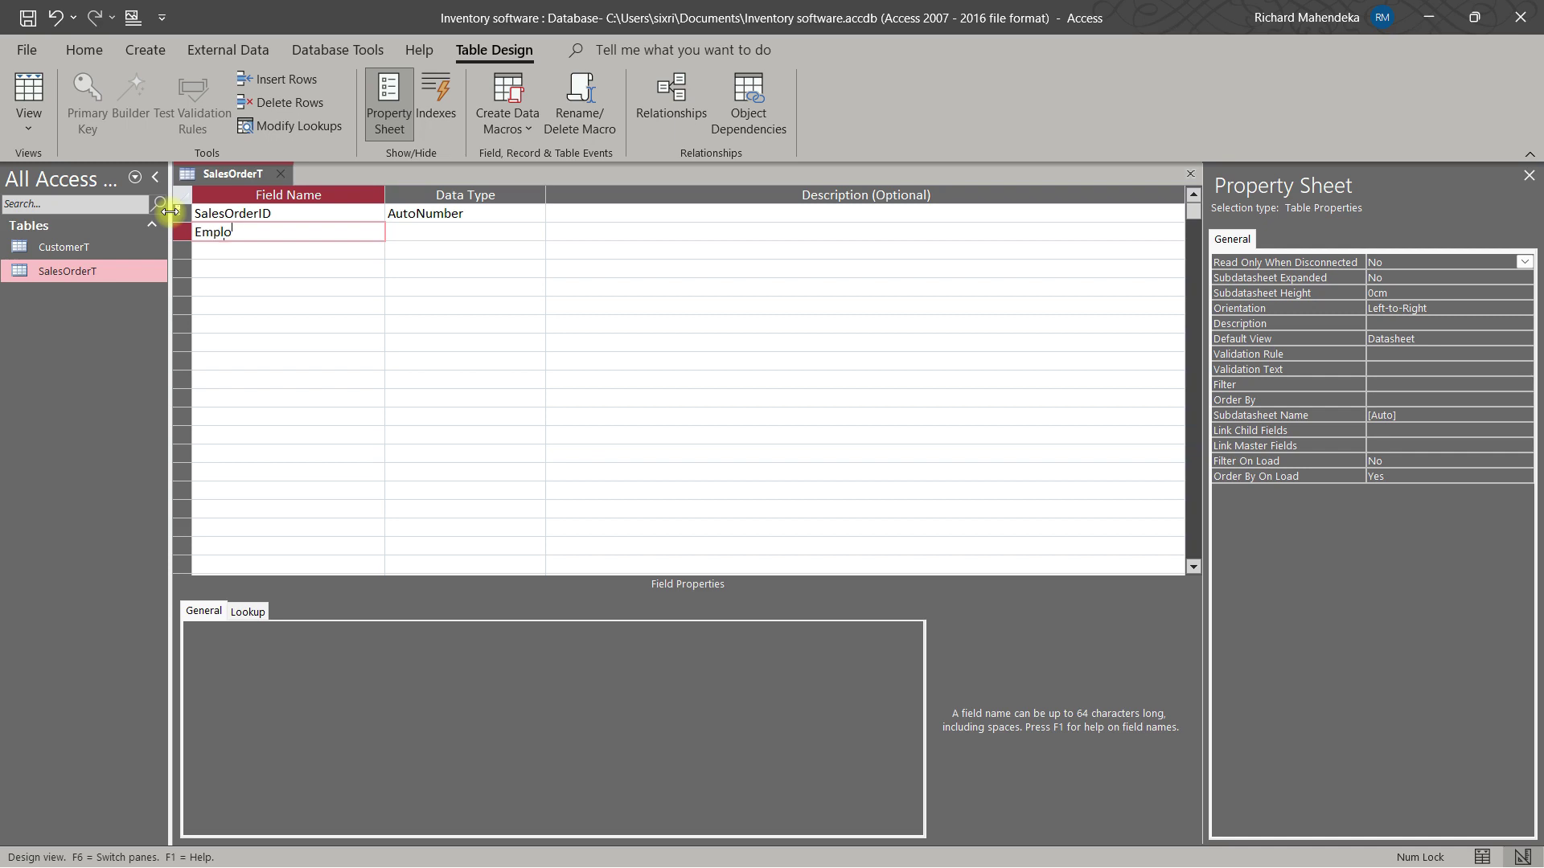
pyautogui.write('yeeID')
pyautogui.press('Tab')
pyautogui.press('Tab')
pyautogui.press('Tab')
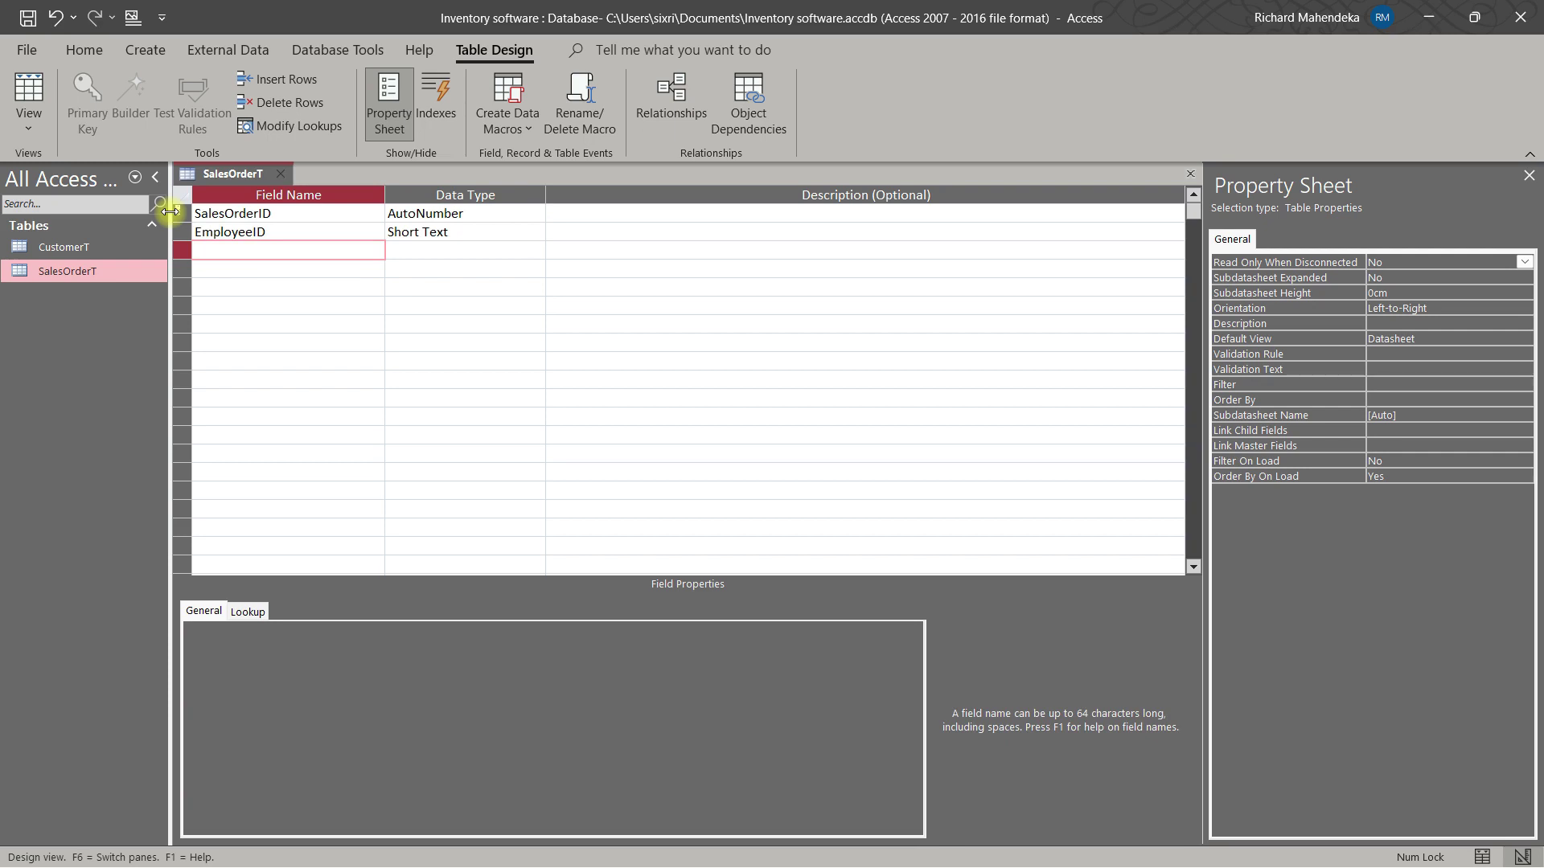
# Step: Add a field named CustomerID with the Number data type below EmployeeID
pyautogui.write('CustomerID')
pyautogui.press('Tab')
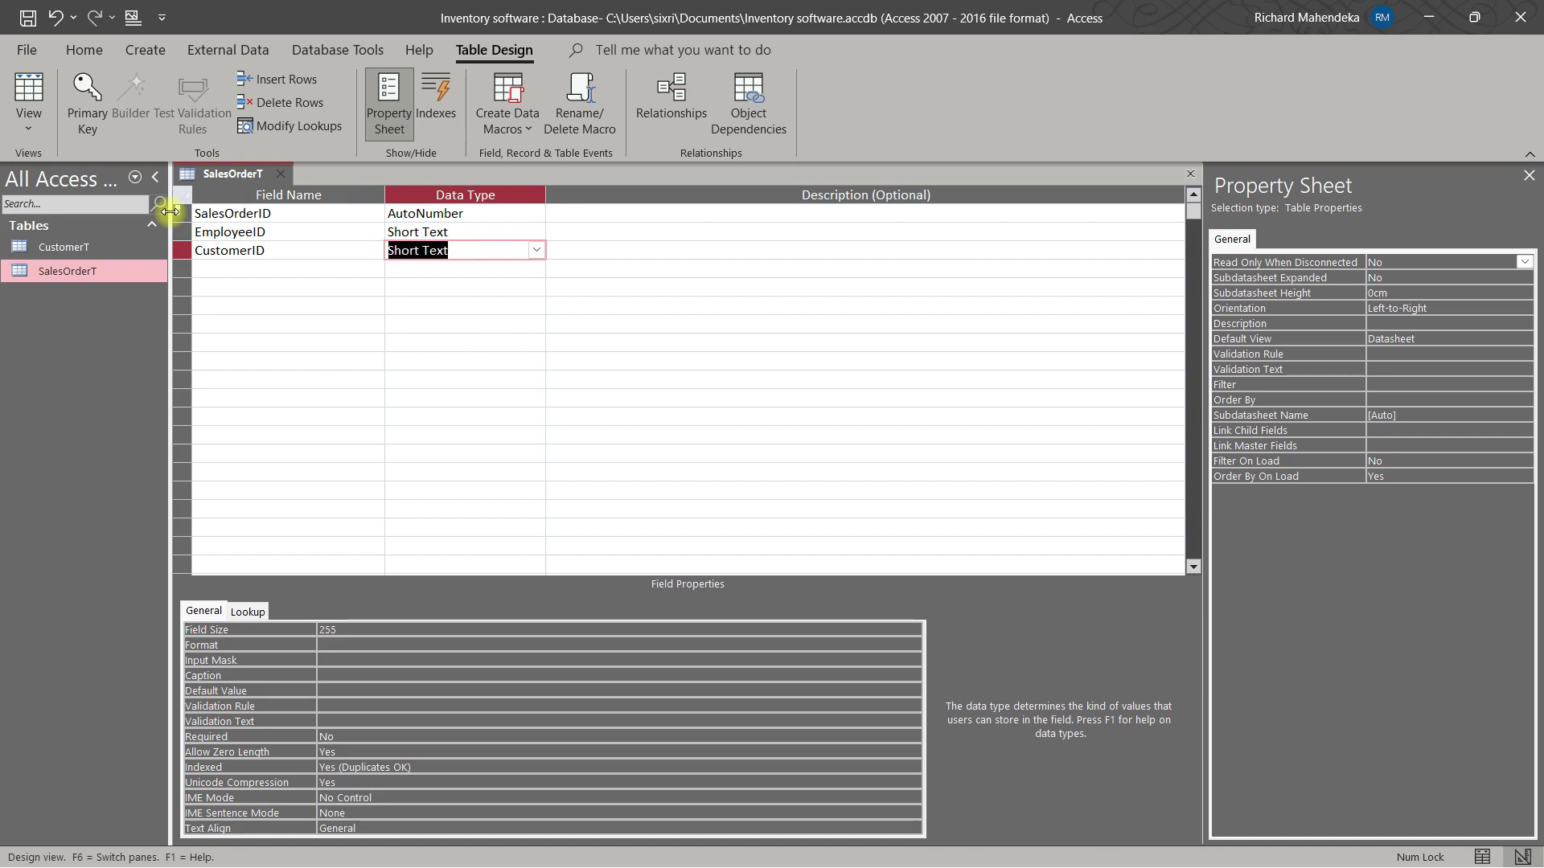
pyautogui.write('n')
pyautogui.press('Tab')
pyautogui.press('Tab')
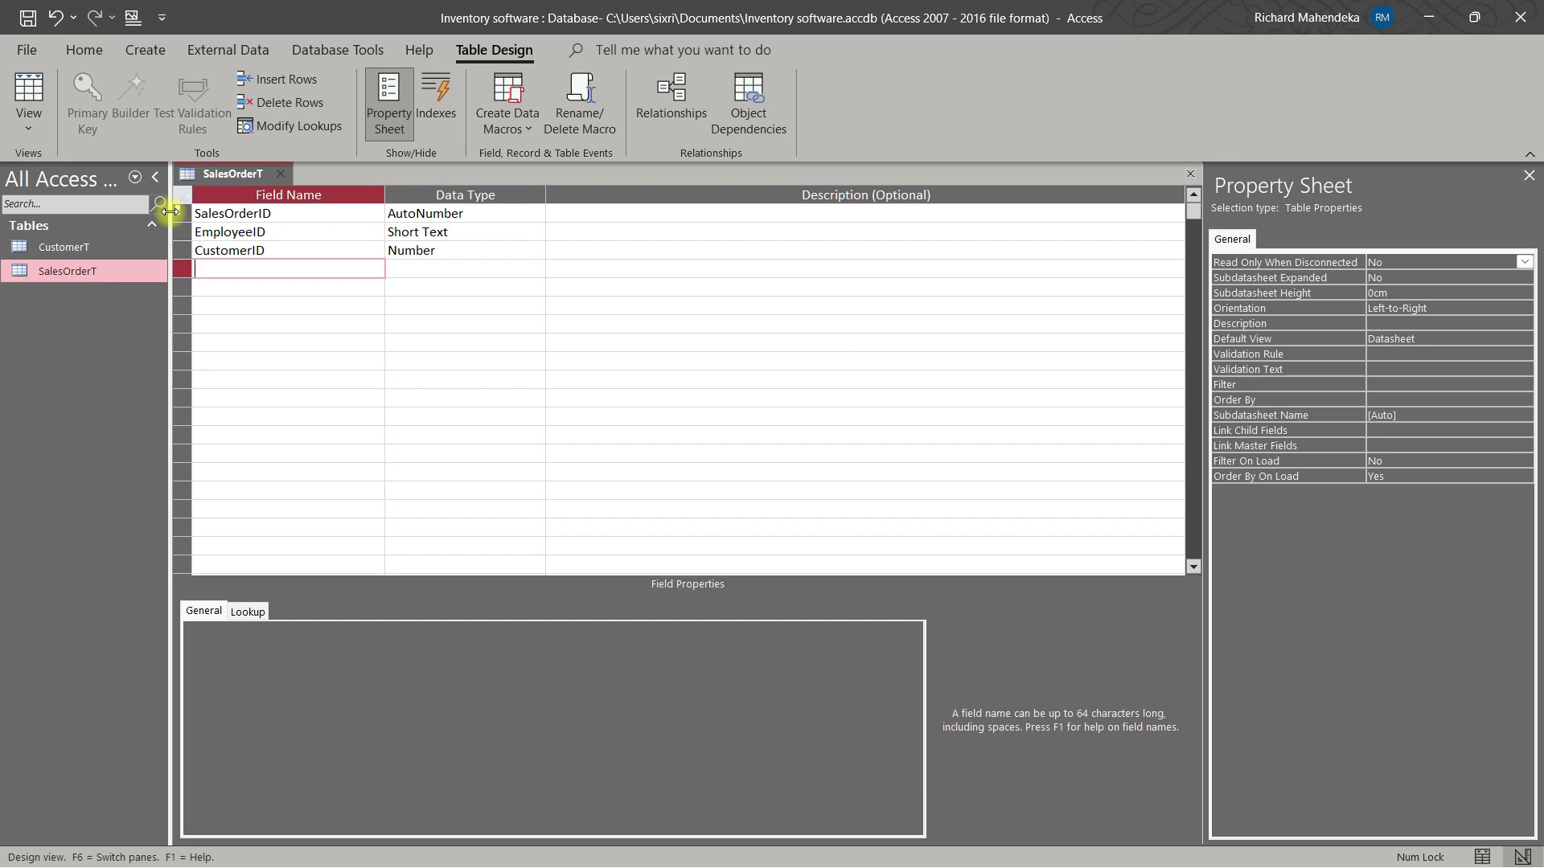
# Step: Add the fields Description and Sattus below CustomerID, both as Short Text
pyautogui.write('Descriptiob')
pyautogui.press('BackSpace')
pyautogui.write('n')
pyautogui.press('Tab')
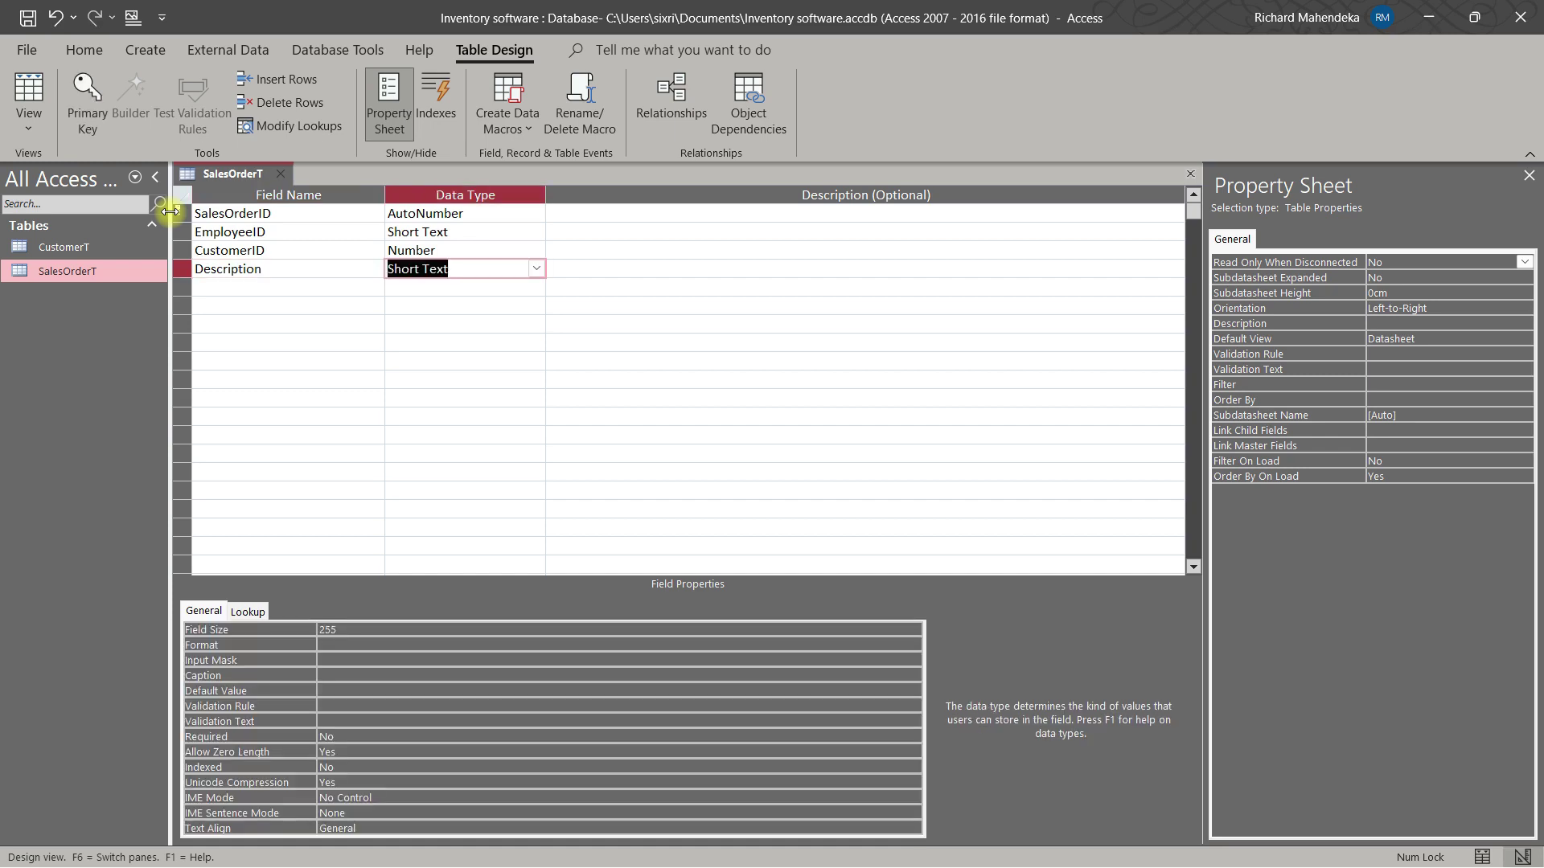
pyautogui.press('Tab')
pyautogui.press('Tab')
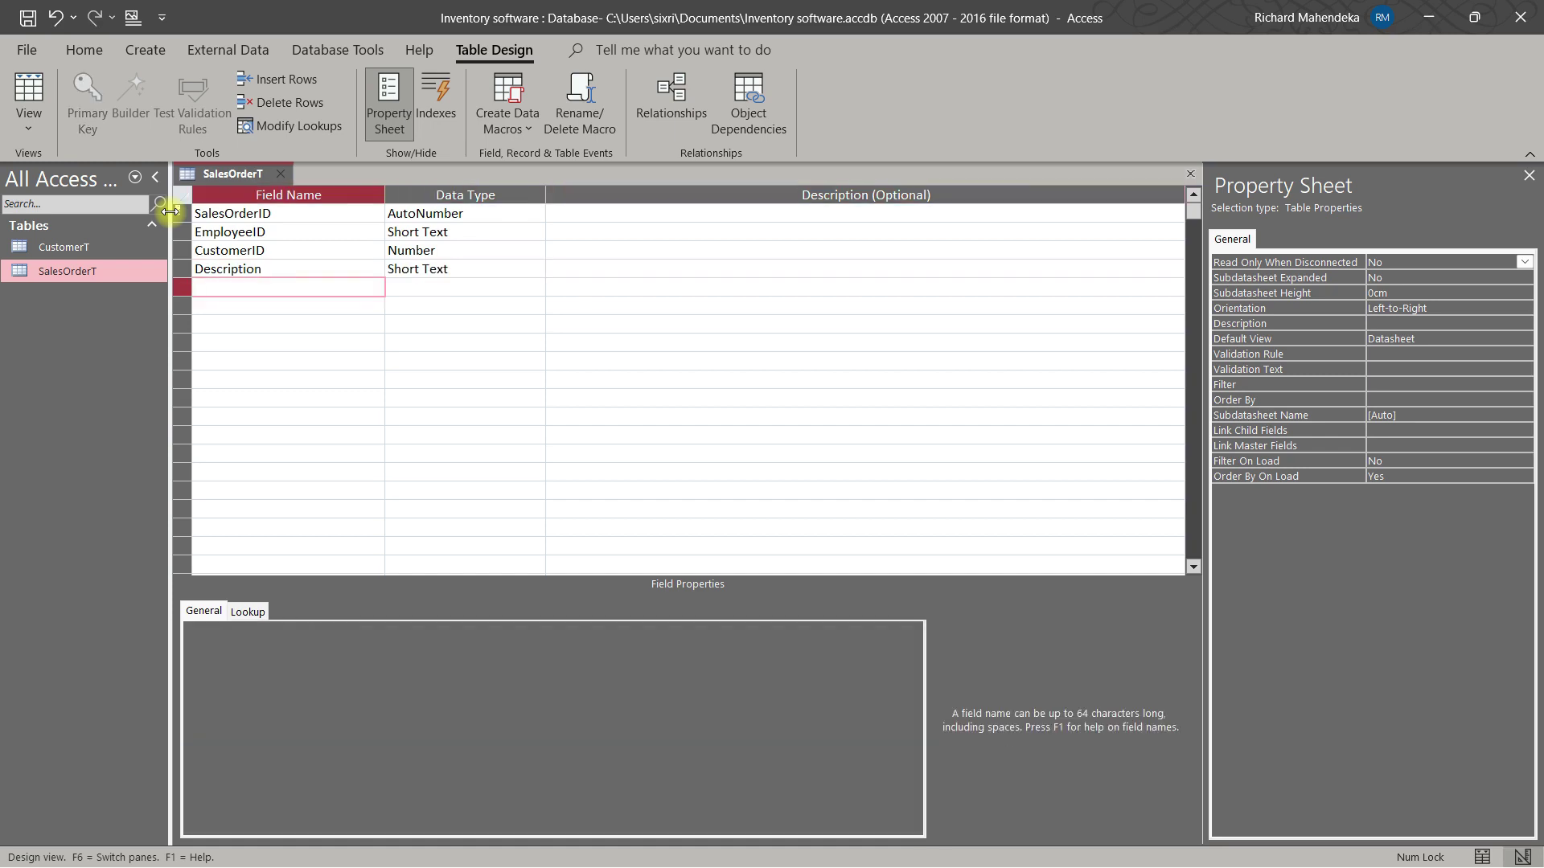
pyautogui.write('Sattus')
pyautogui.press('Tab')
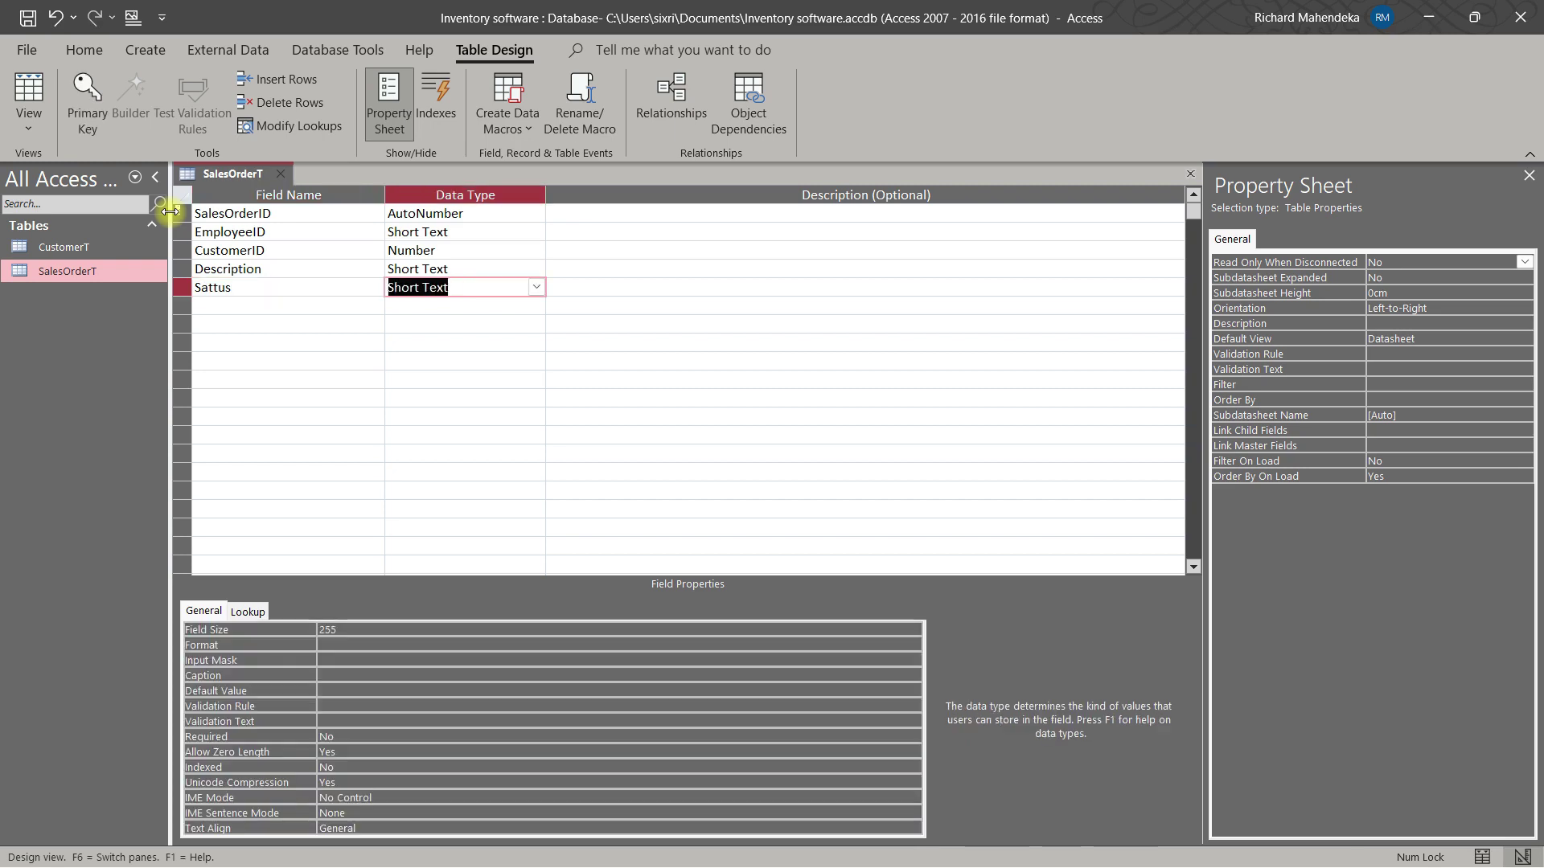
pyautogui.press('Tab')
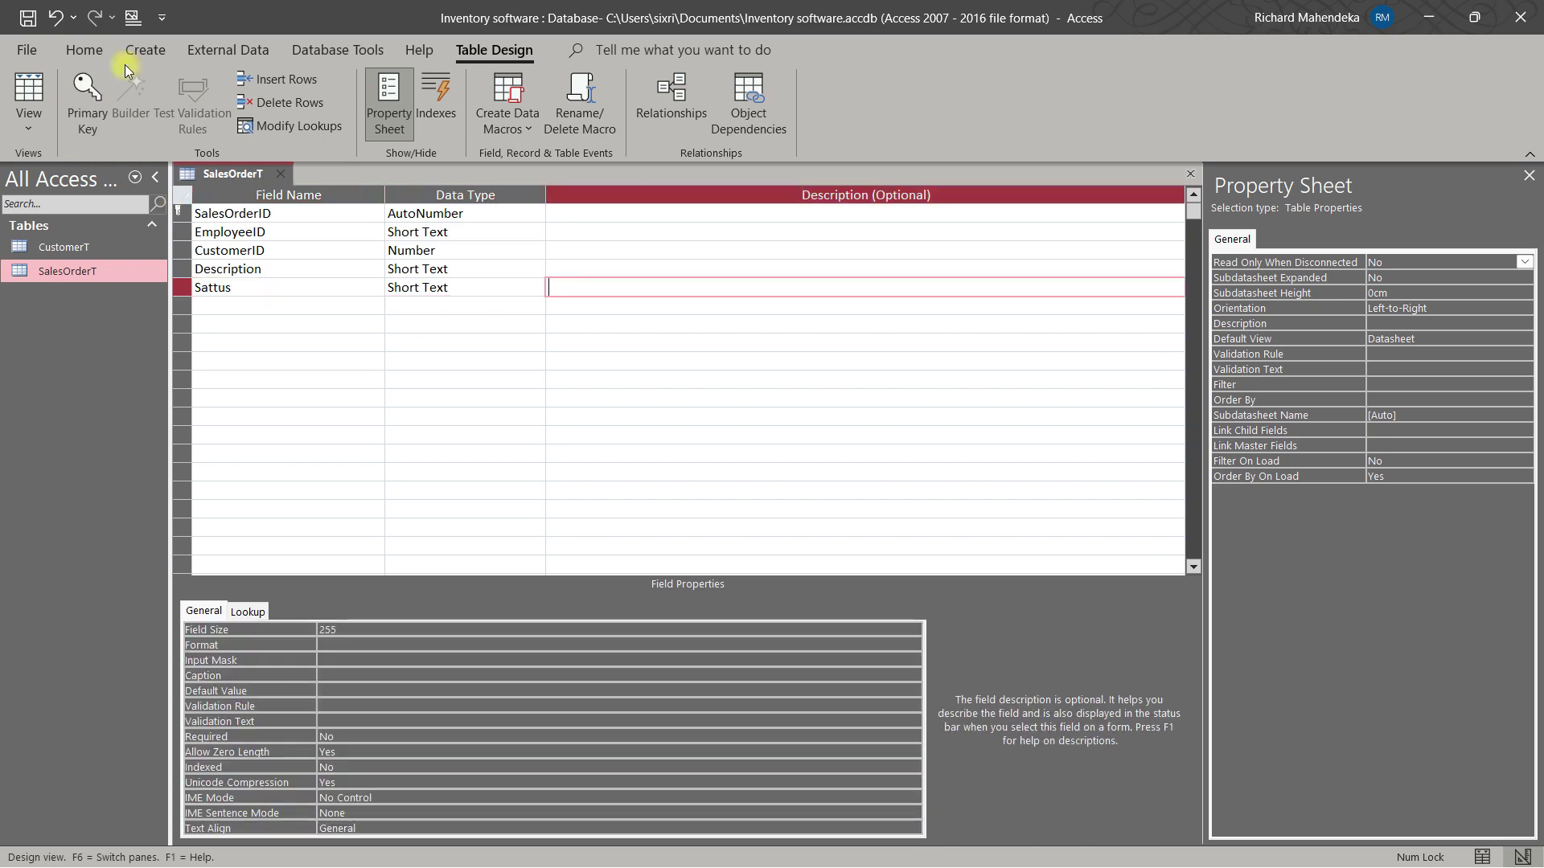
# Step: Save the design of the SalesOrderT table and close it
pyautogui.rightClick(219, 180)
pyautogui.click(267, 190)
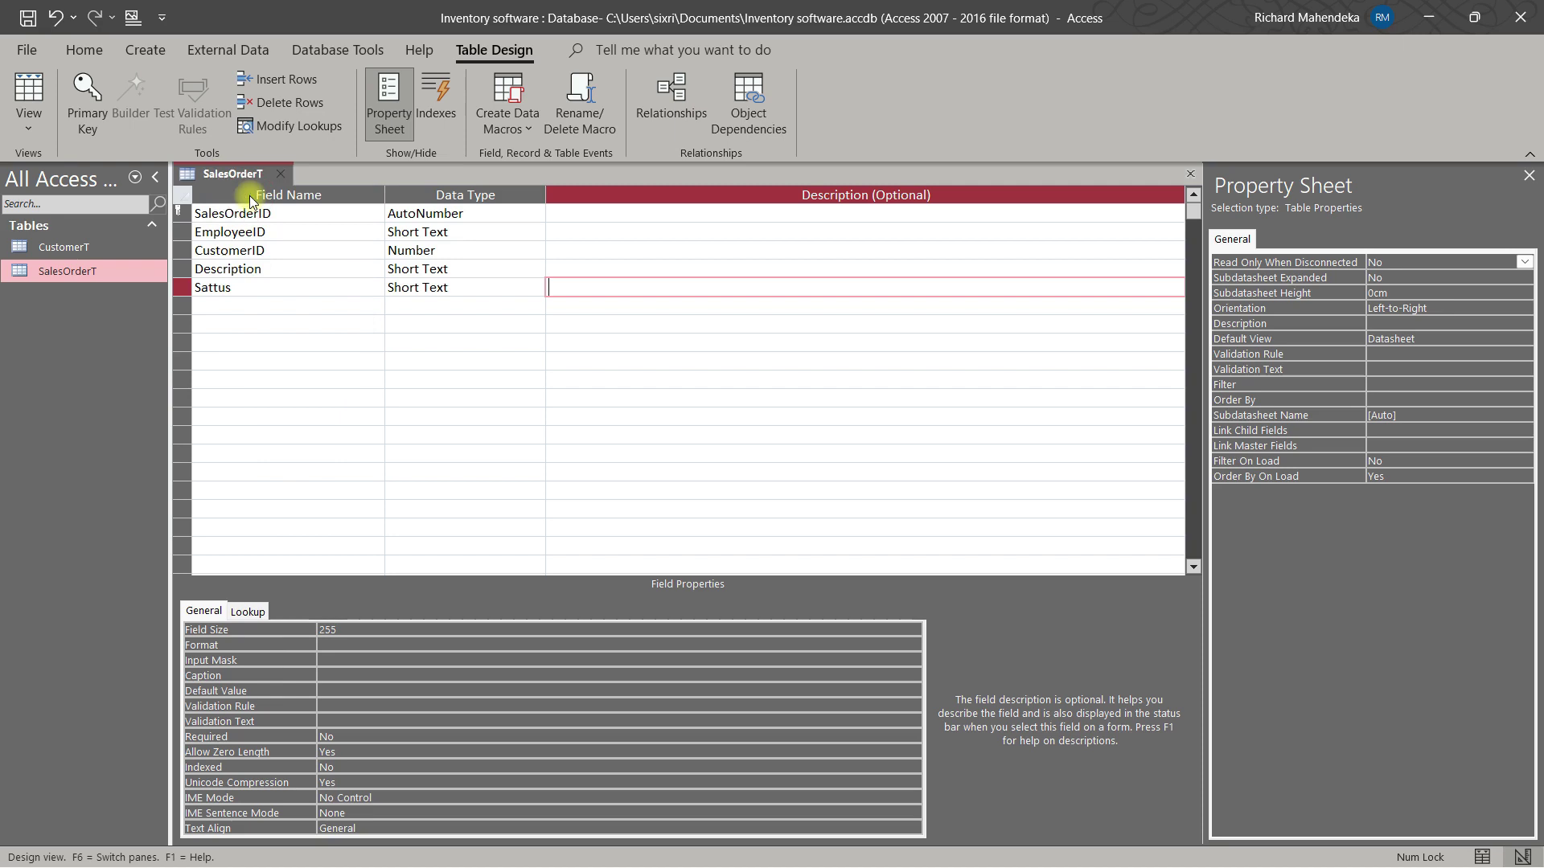
pyautogui.rightClick(233, 175)
pyautogui.click(264, 192)
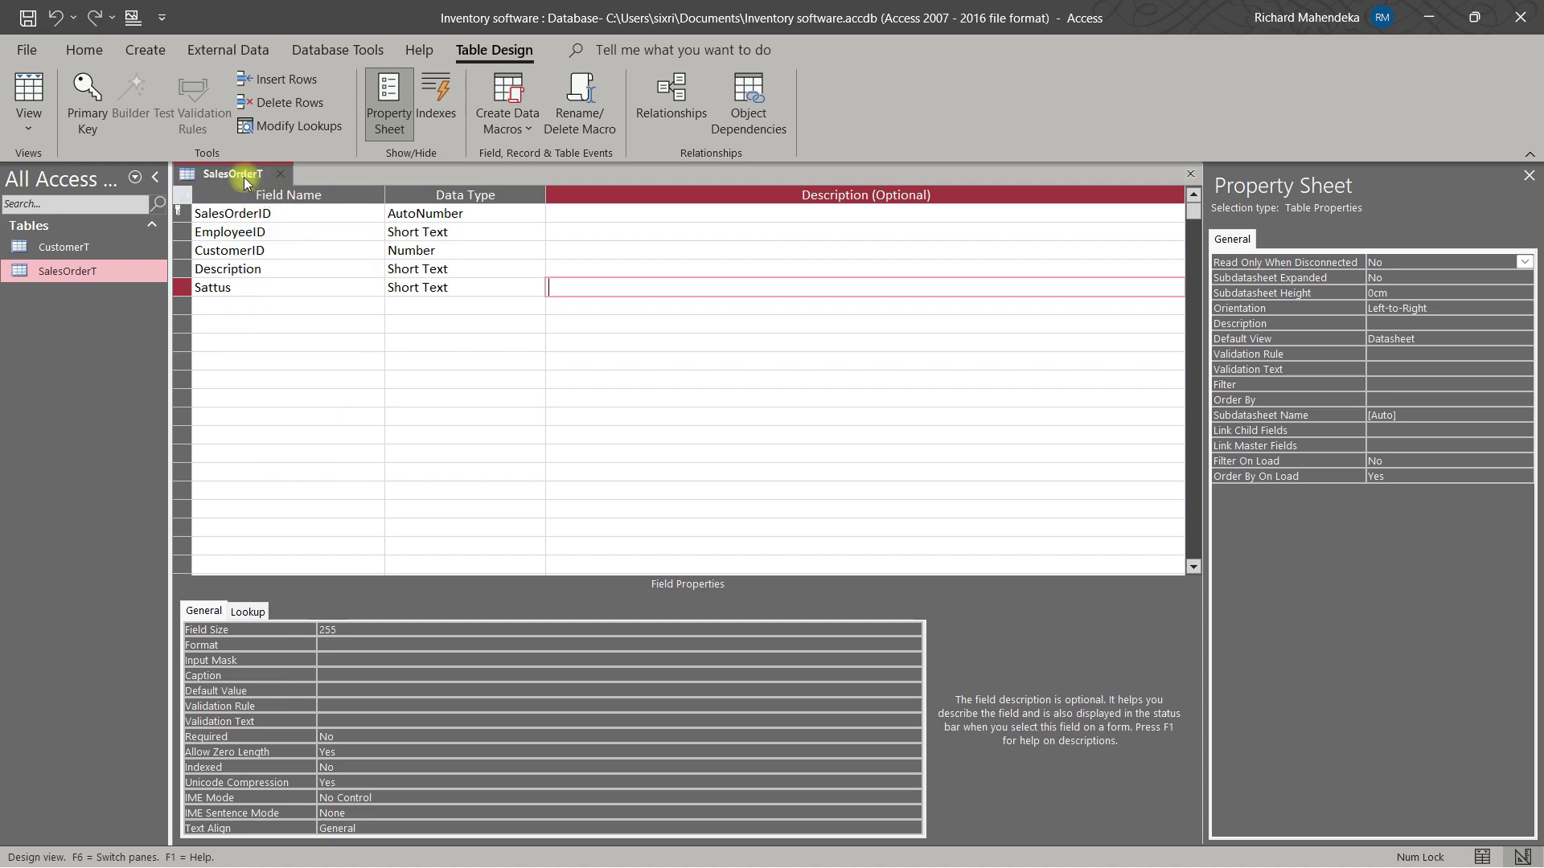
pyautogui.rightClick(232, 172)
pyautogui.click(268, 193)
pyautogui.hotkey('ctrl', 'w')
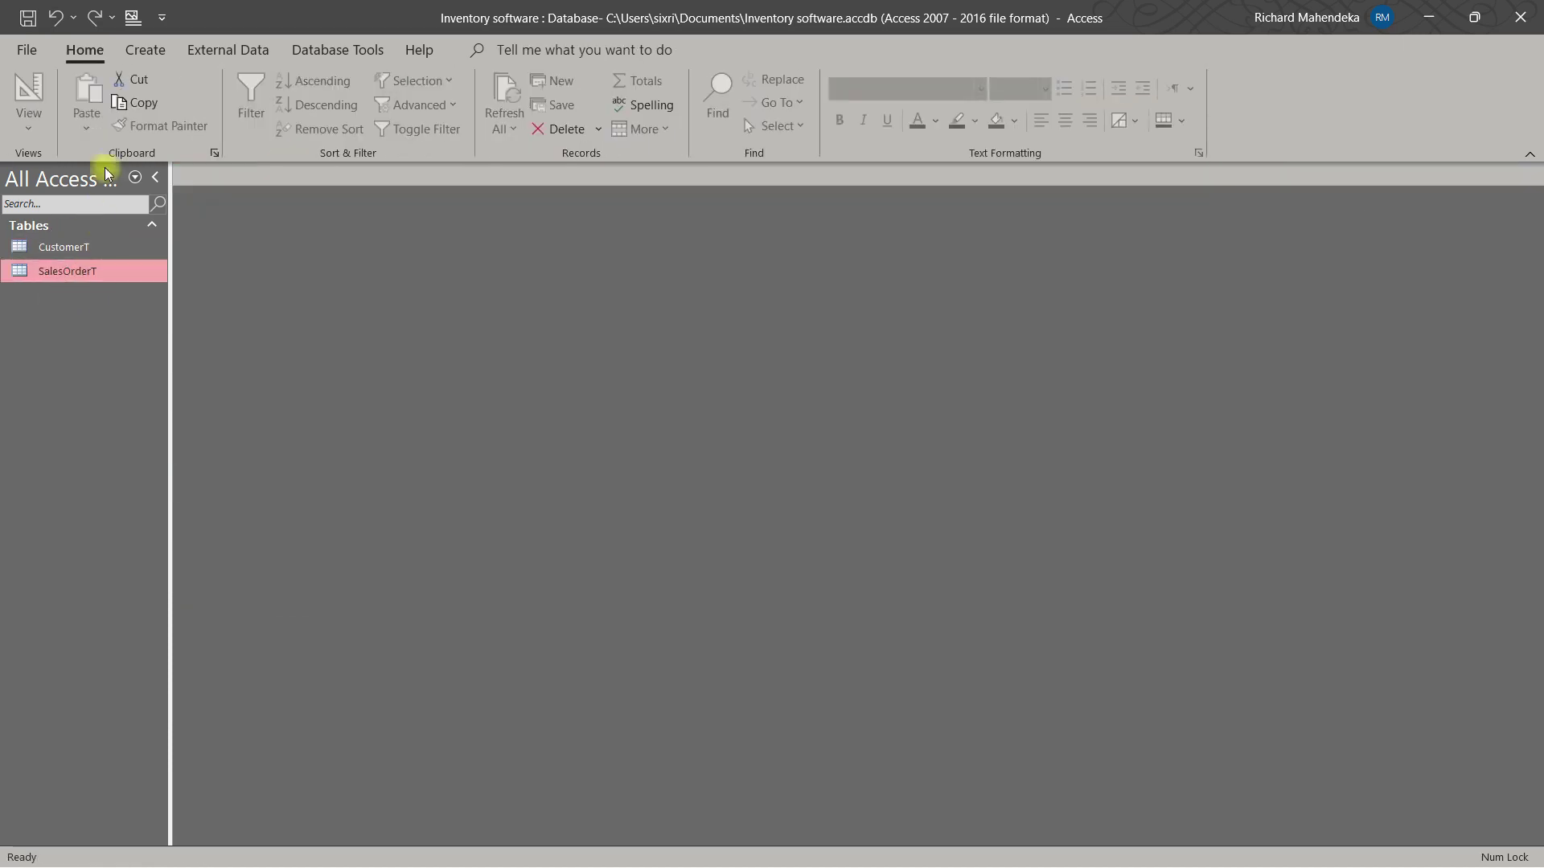
# Step: Create another table in Design View and add a first field named SalesOrder with the Number data type
pyautogui.click(145, 50)
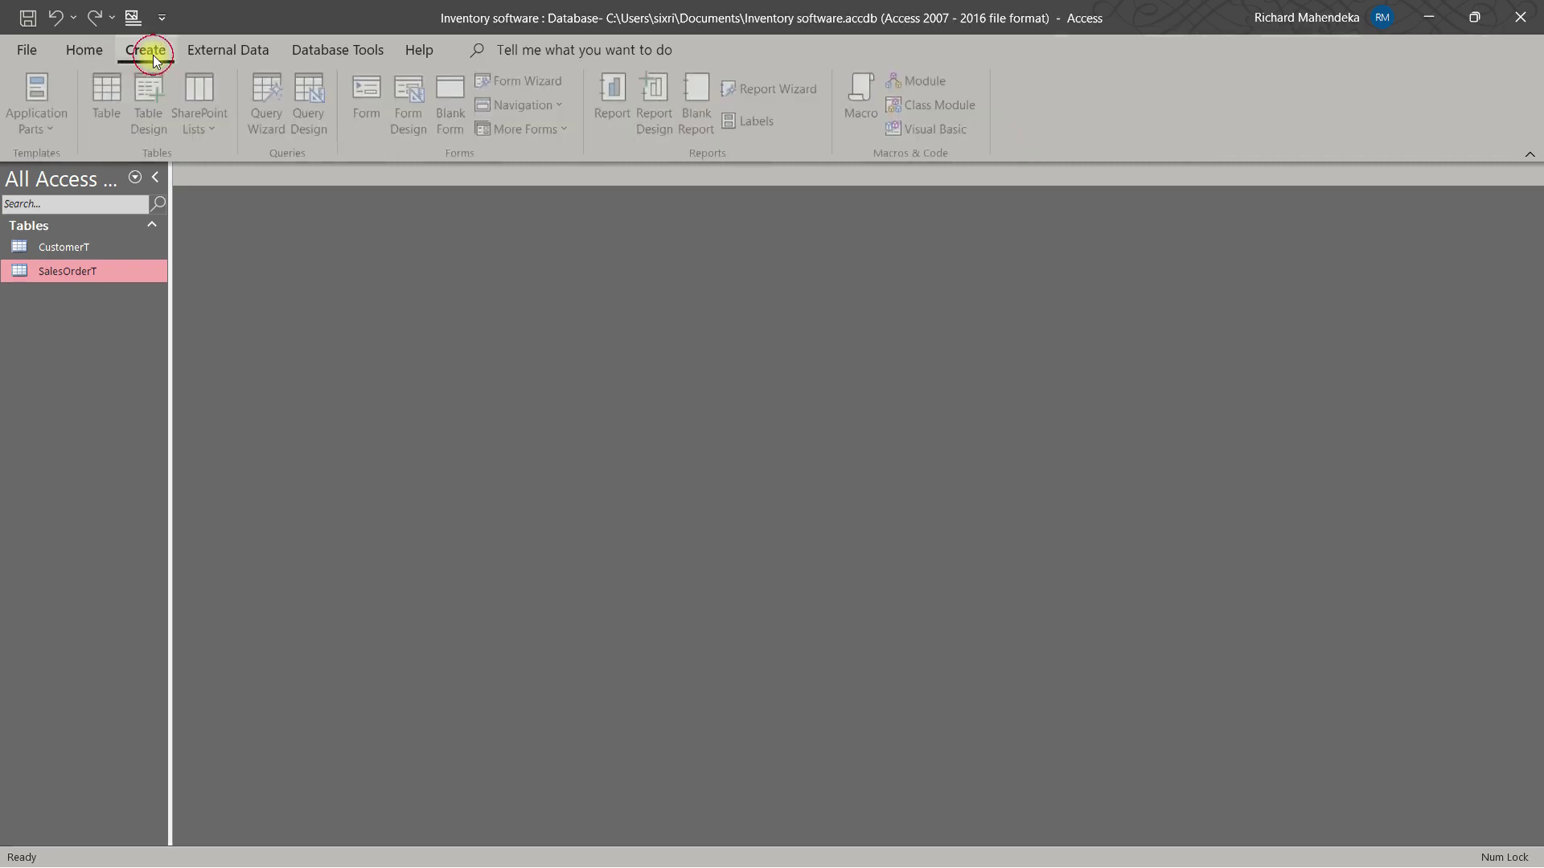
pyautogui.click(151, 97)
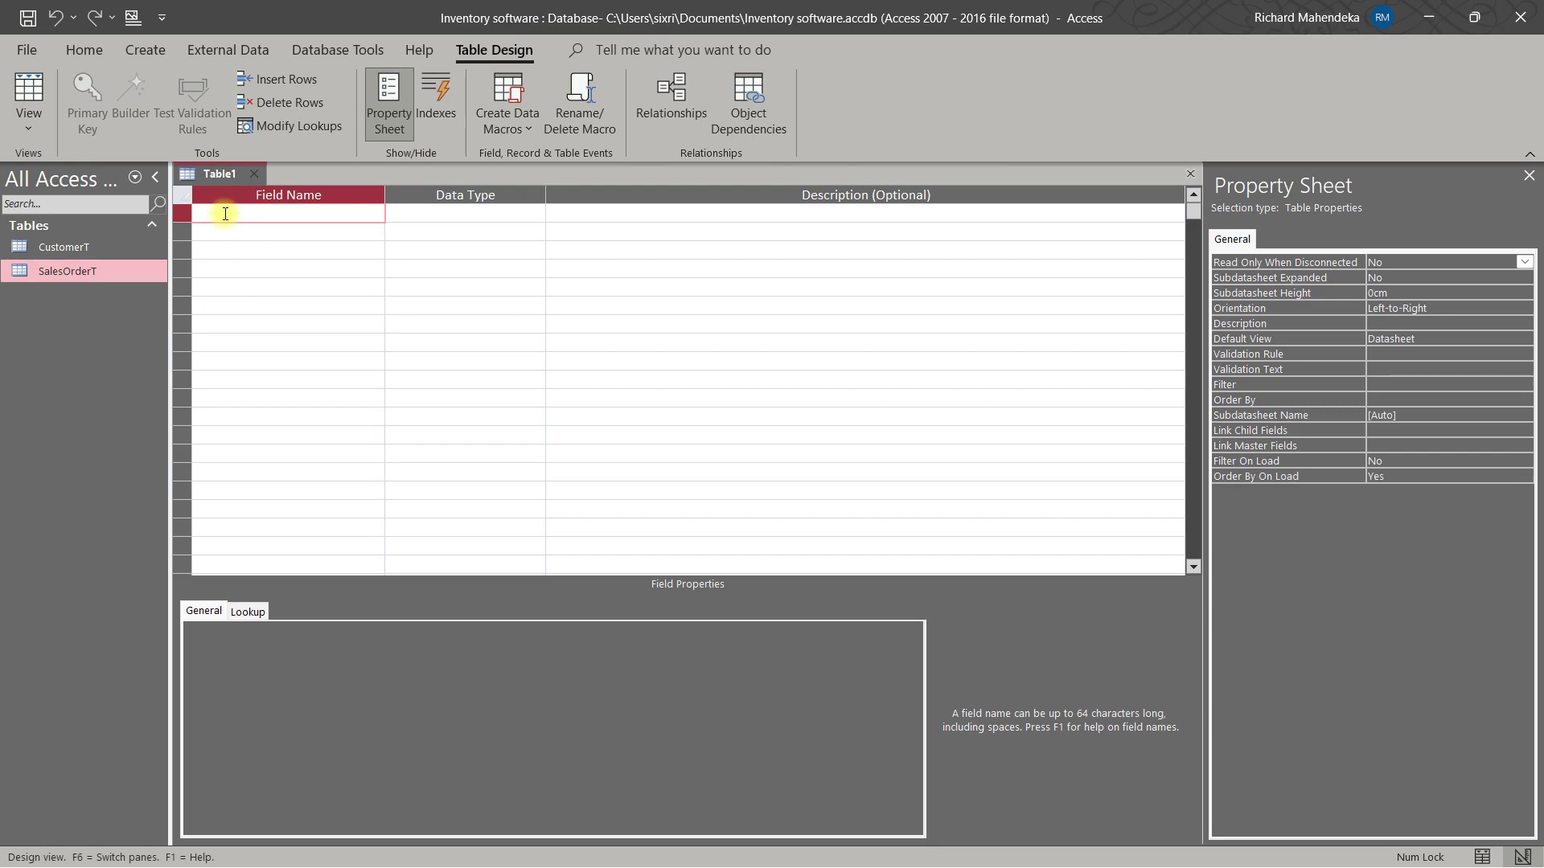
pyautogui.write('Sales')
pyautogui.write('Order')
pyautogui.press('Tab')
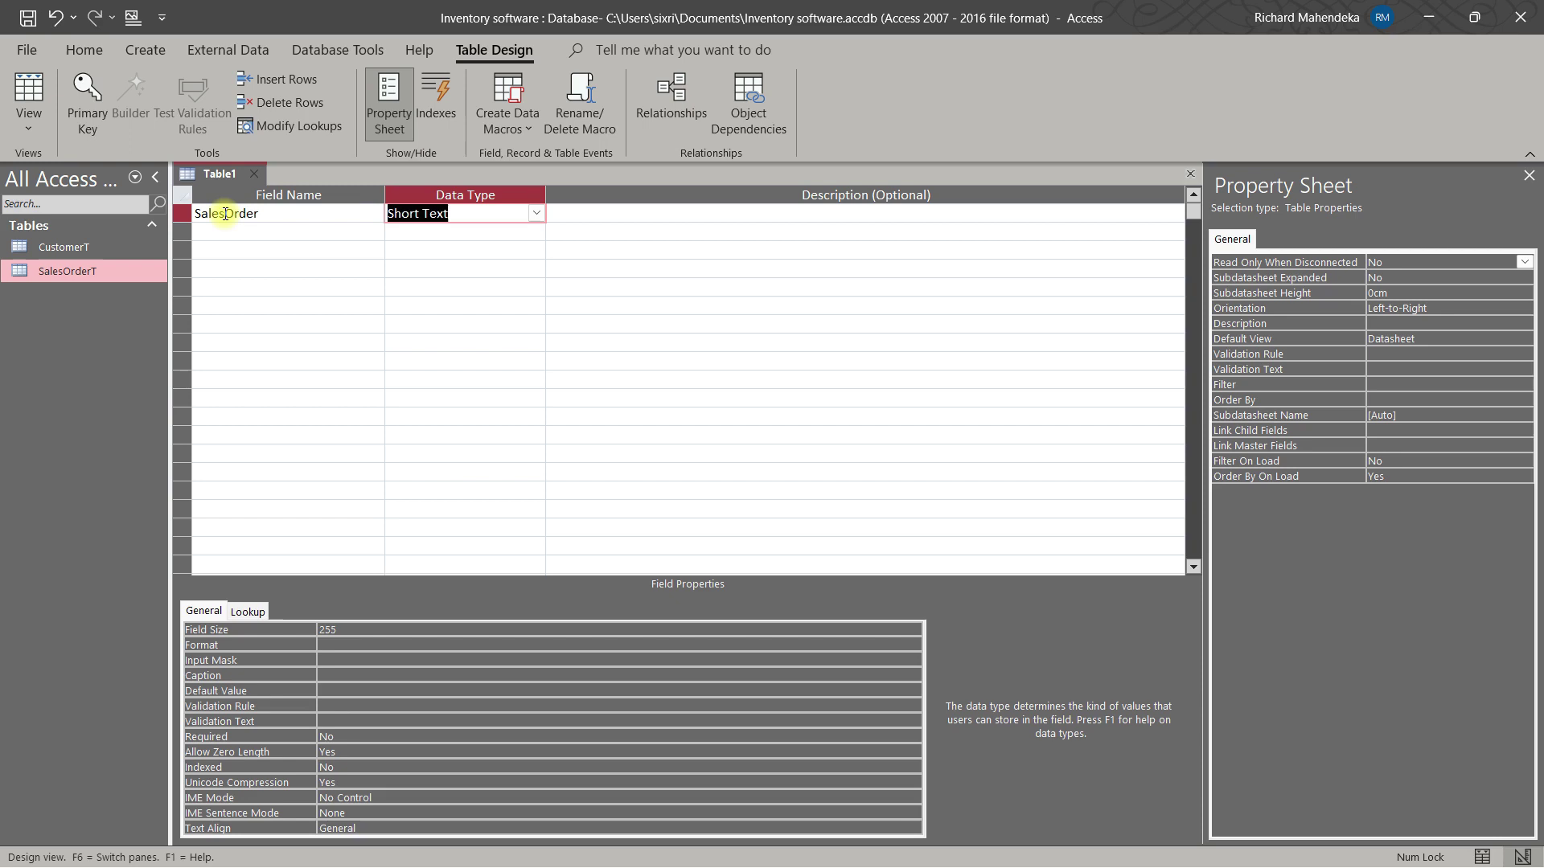
pyautogui.write('number')
pyautogui.press('Tab')
pyautogui.press('Tab')
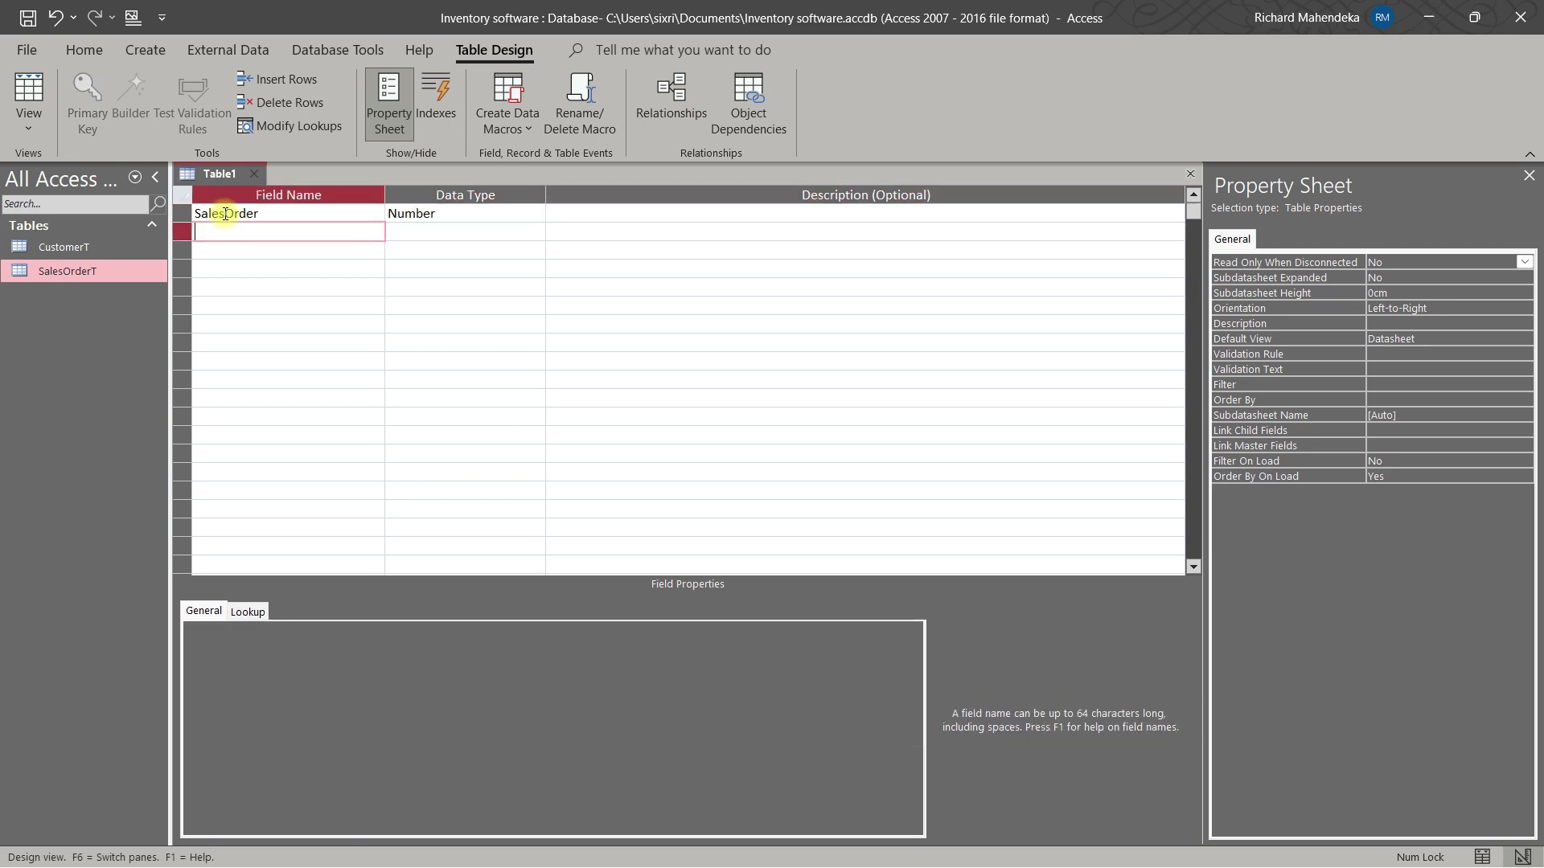
# Step: Add a field named Item_Code with the Number data type below SalesOrder
pyautogui.write('Item_Code')
pyautogui.press('Tab')
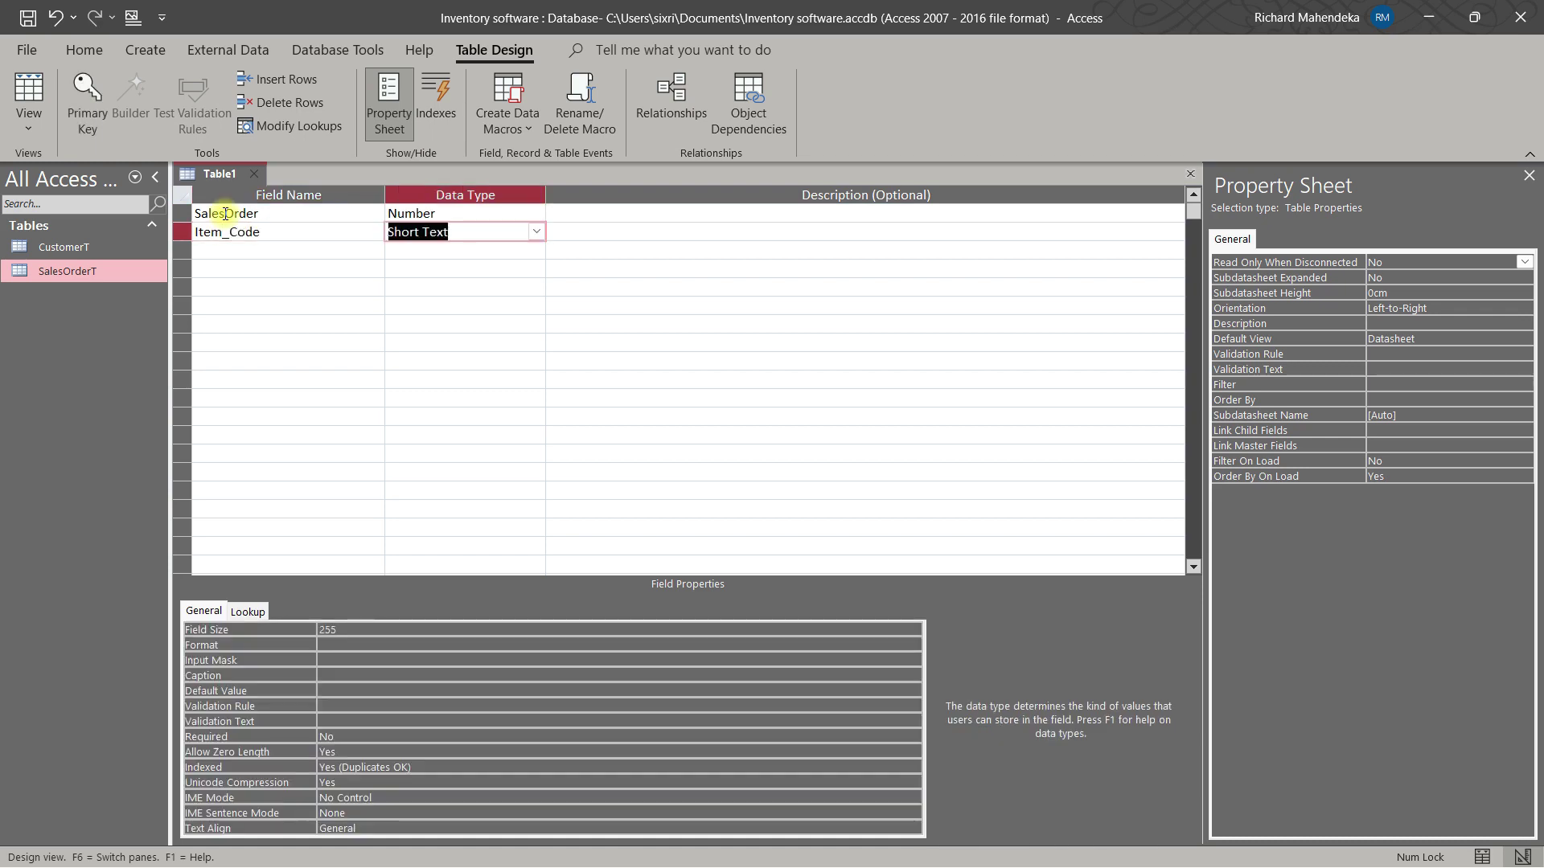
pyautogui.write('n')
pyautogui.press('Tab')
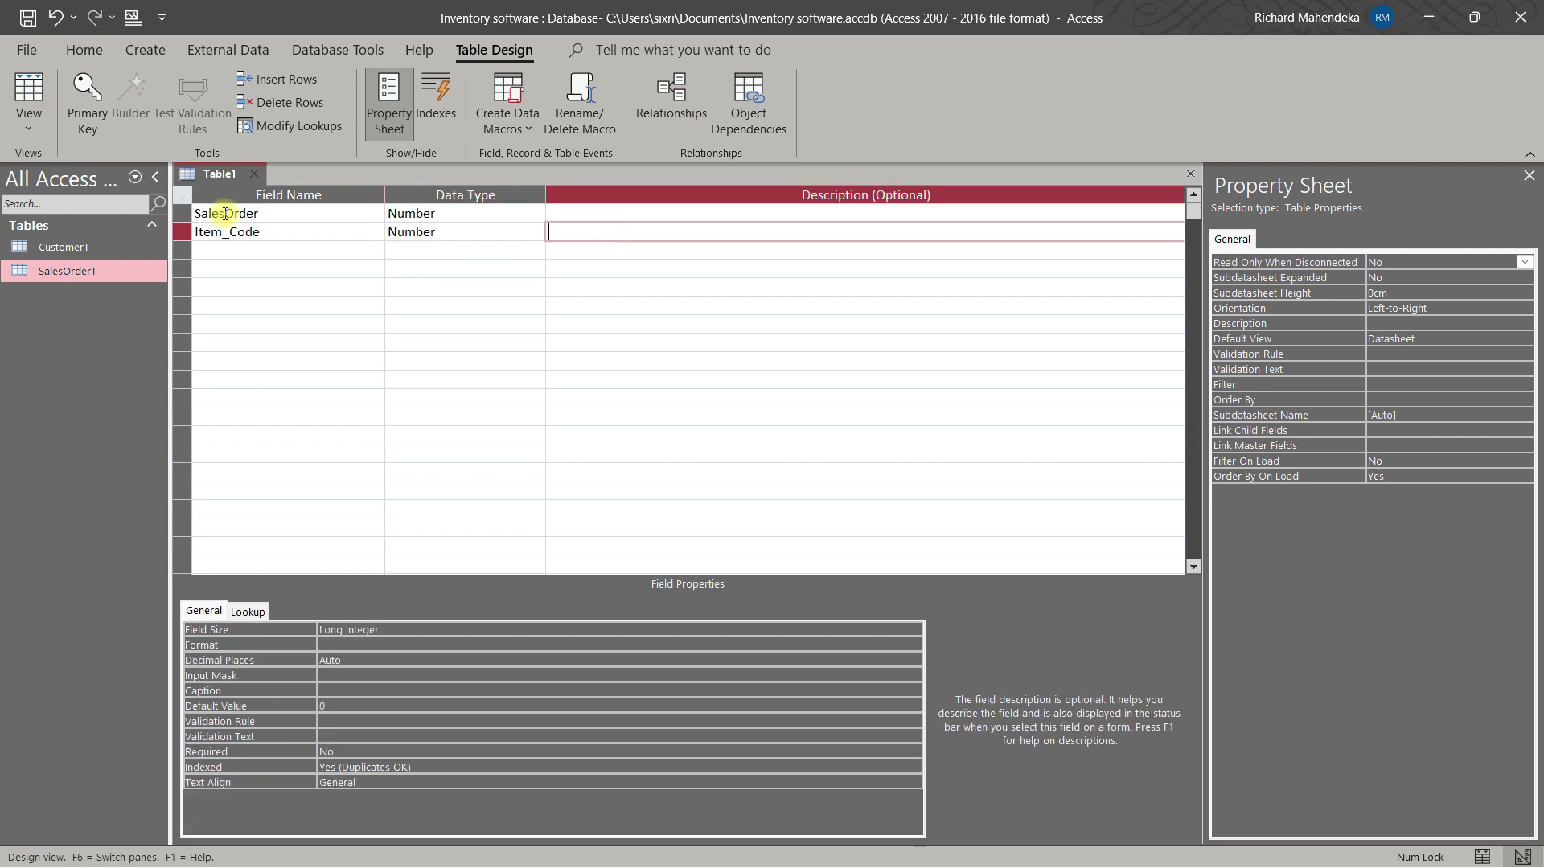
pyautogui.press('Tab')
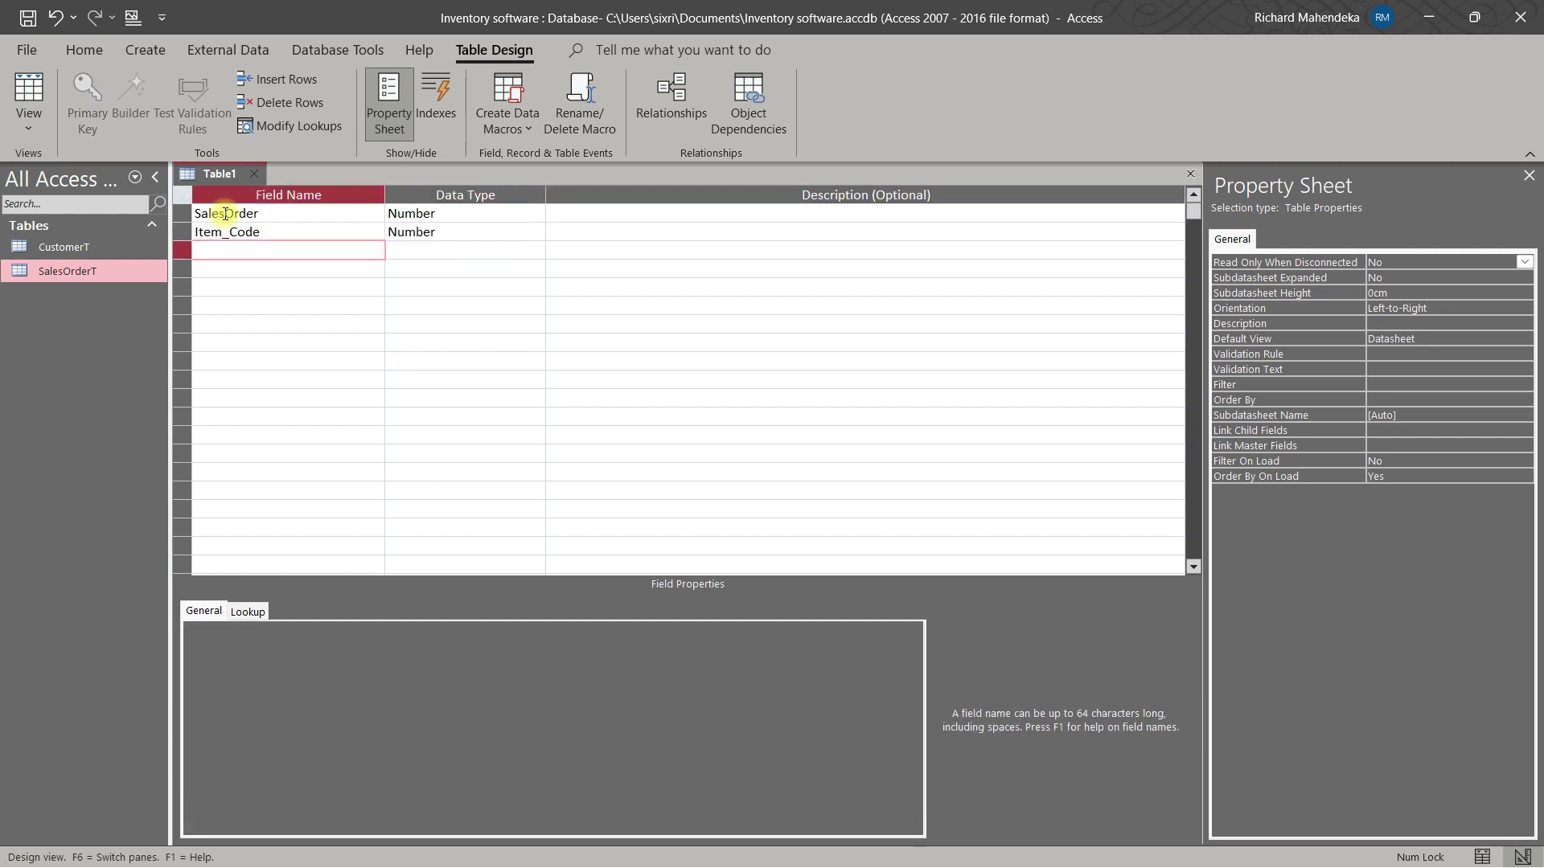
# Step: Add a field named Quantity with the Number data type below Item_Code
pyautogui.write('Quantity')
pyautogui.press('Tab')
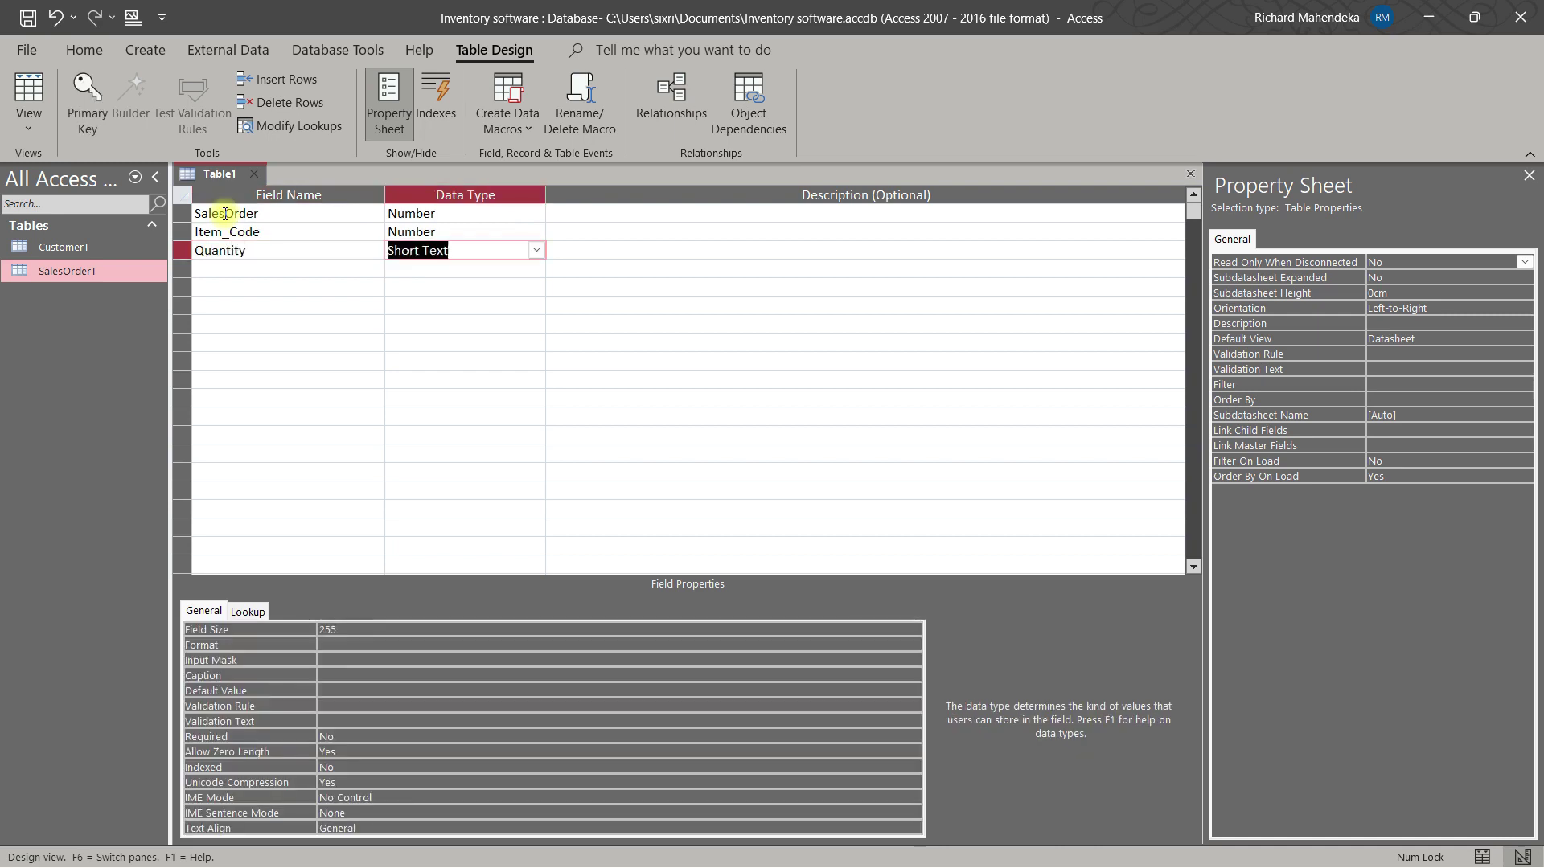
pyautogui.write('number')
pyautogui.press('Tab')
pyautogui.press('Tab')
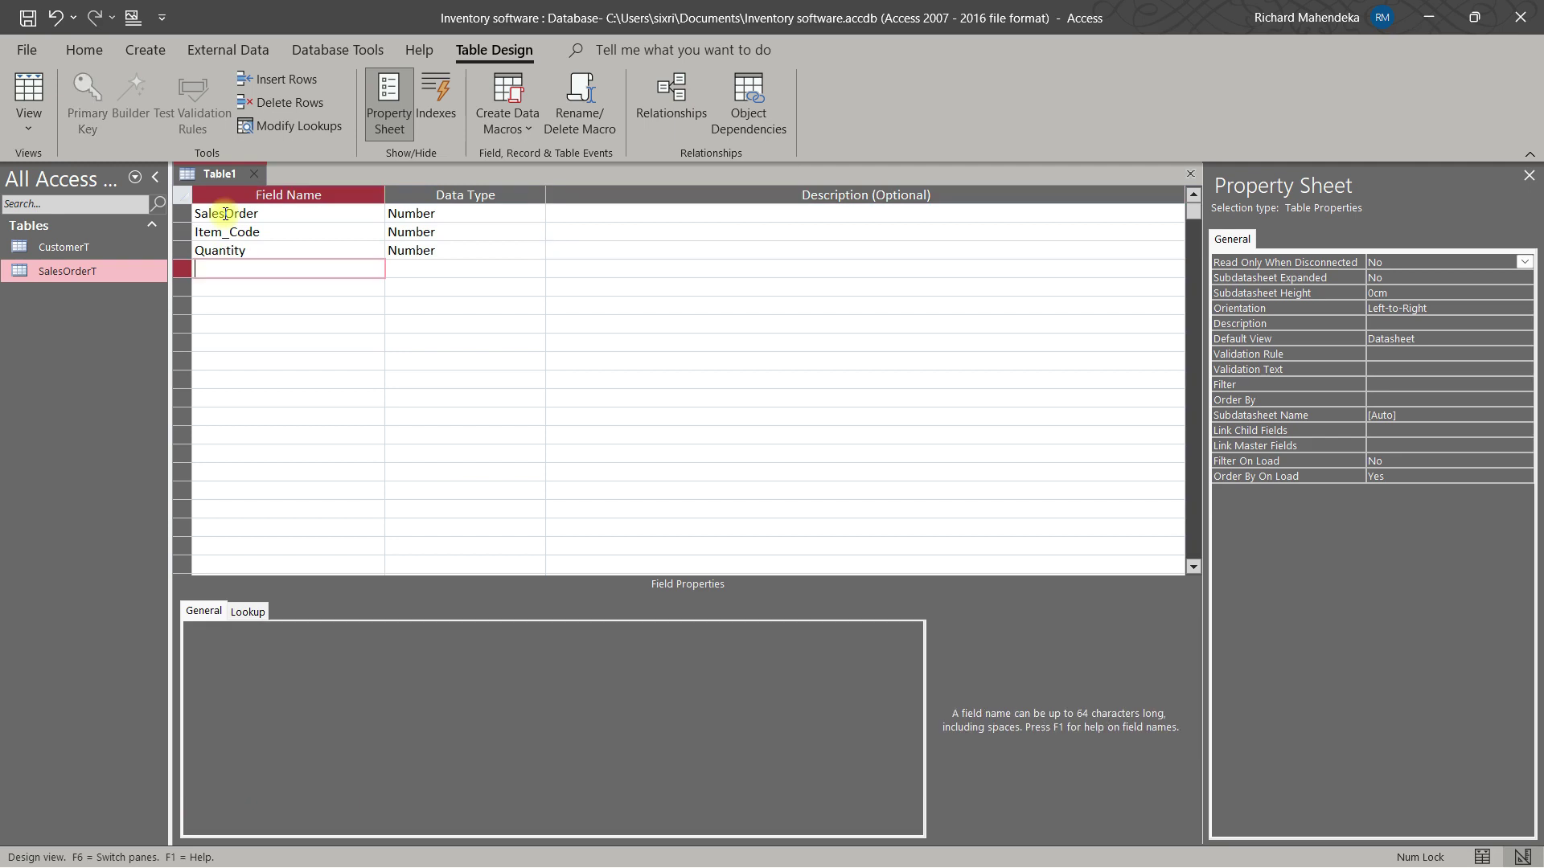
# Step: Add a field named Unit_Price with the Currency data type below Quantity
pyautogui.write('Uni')
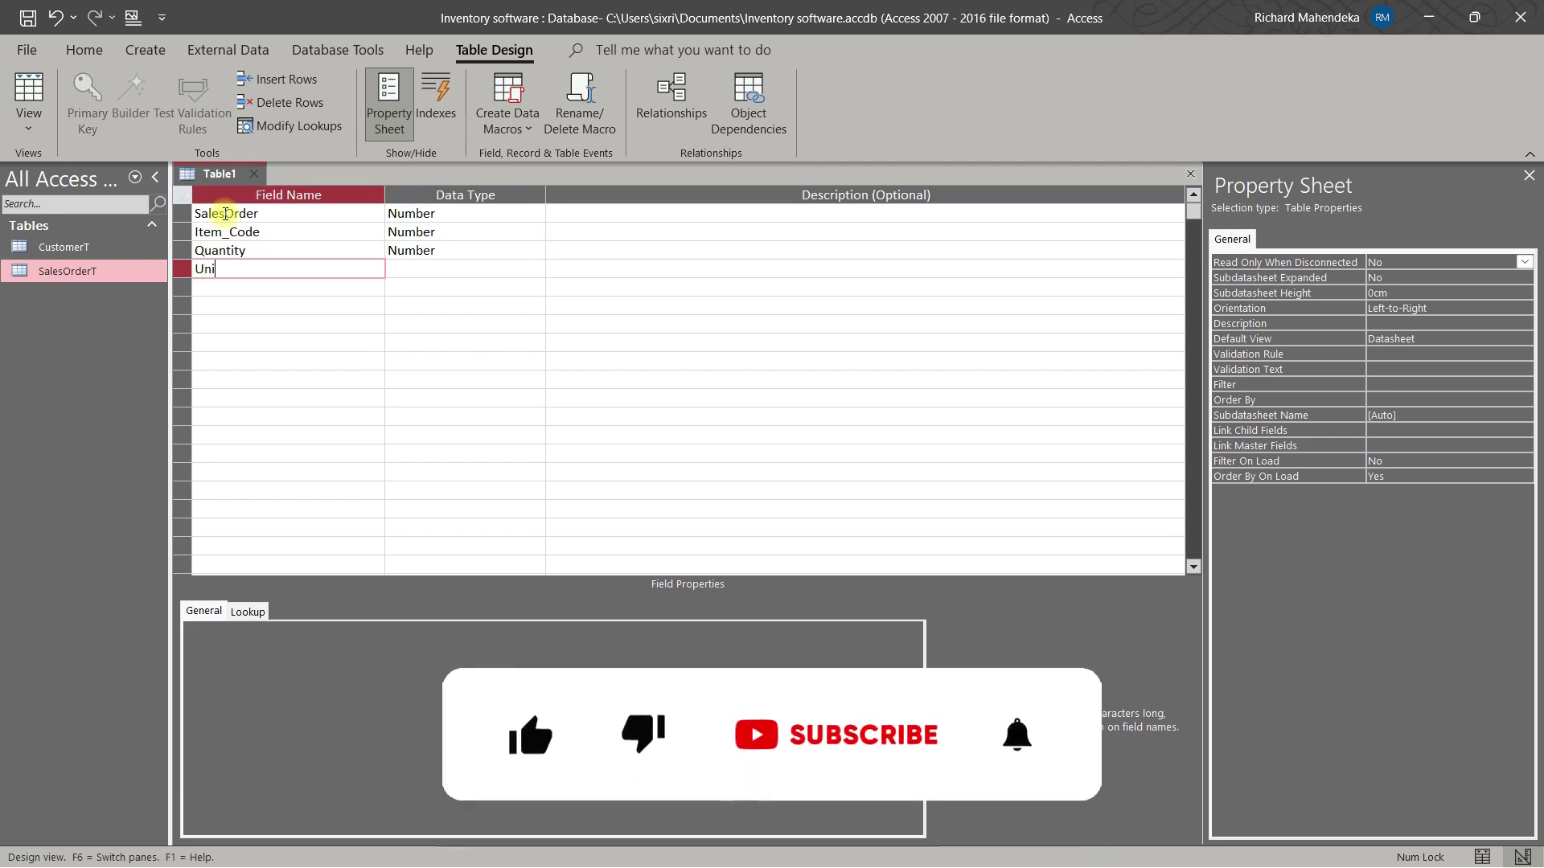
pyautogui.write('t_Price')
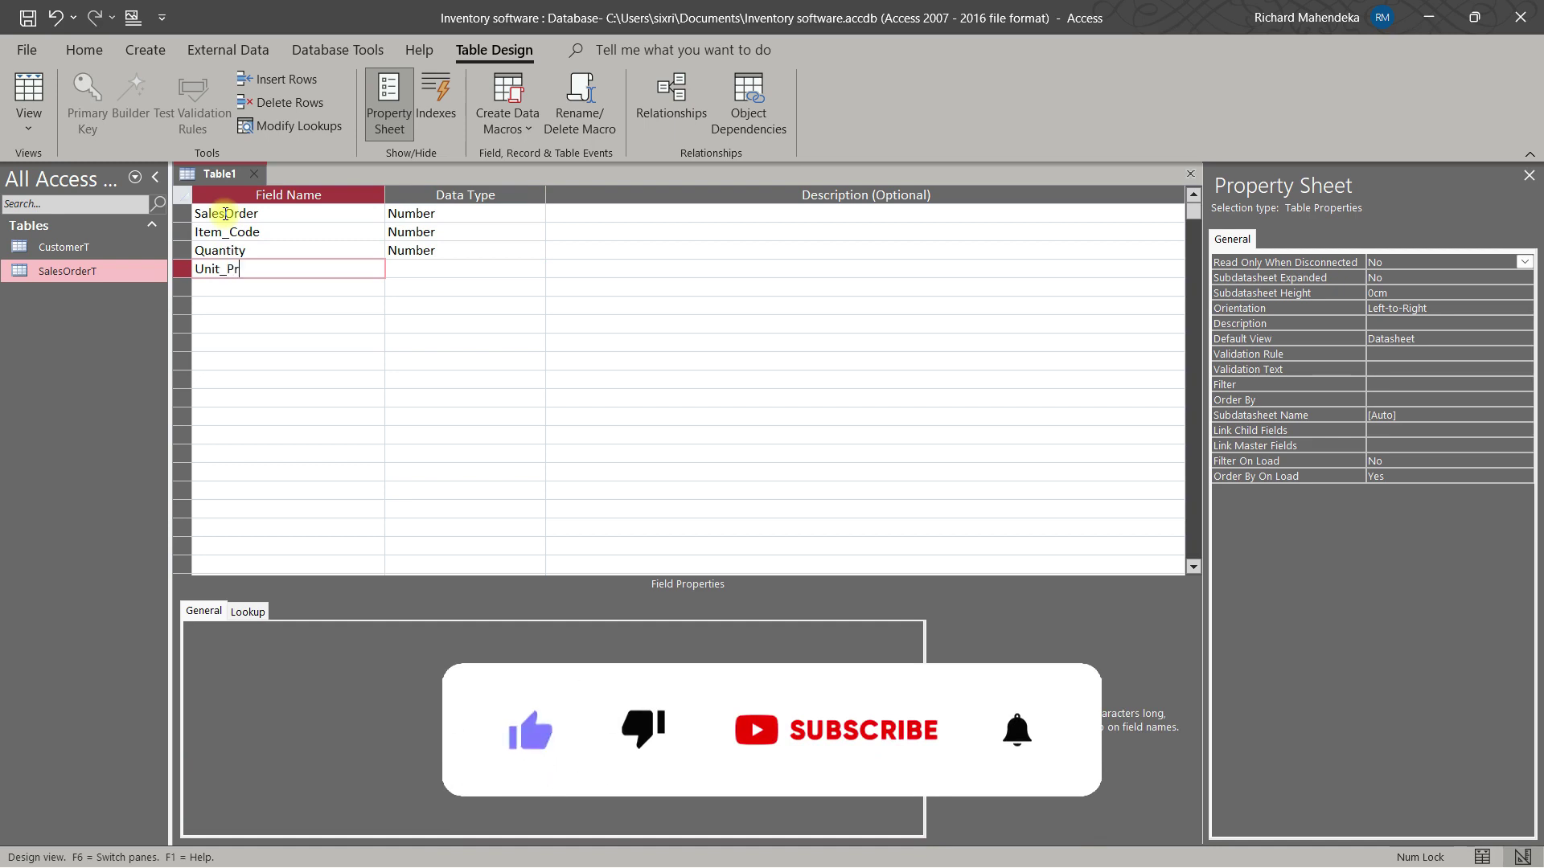
pyautogui.press('Tab')
pyautogui.press('Tab')
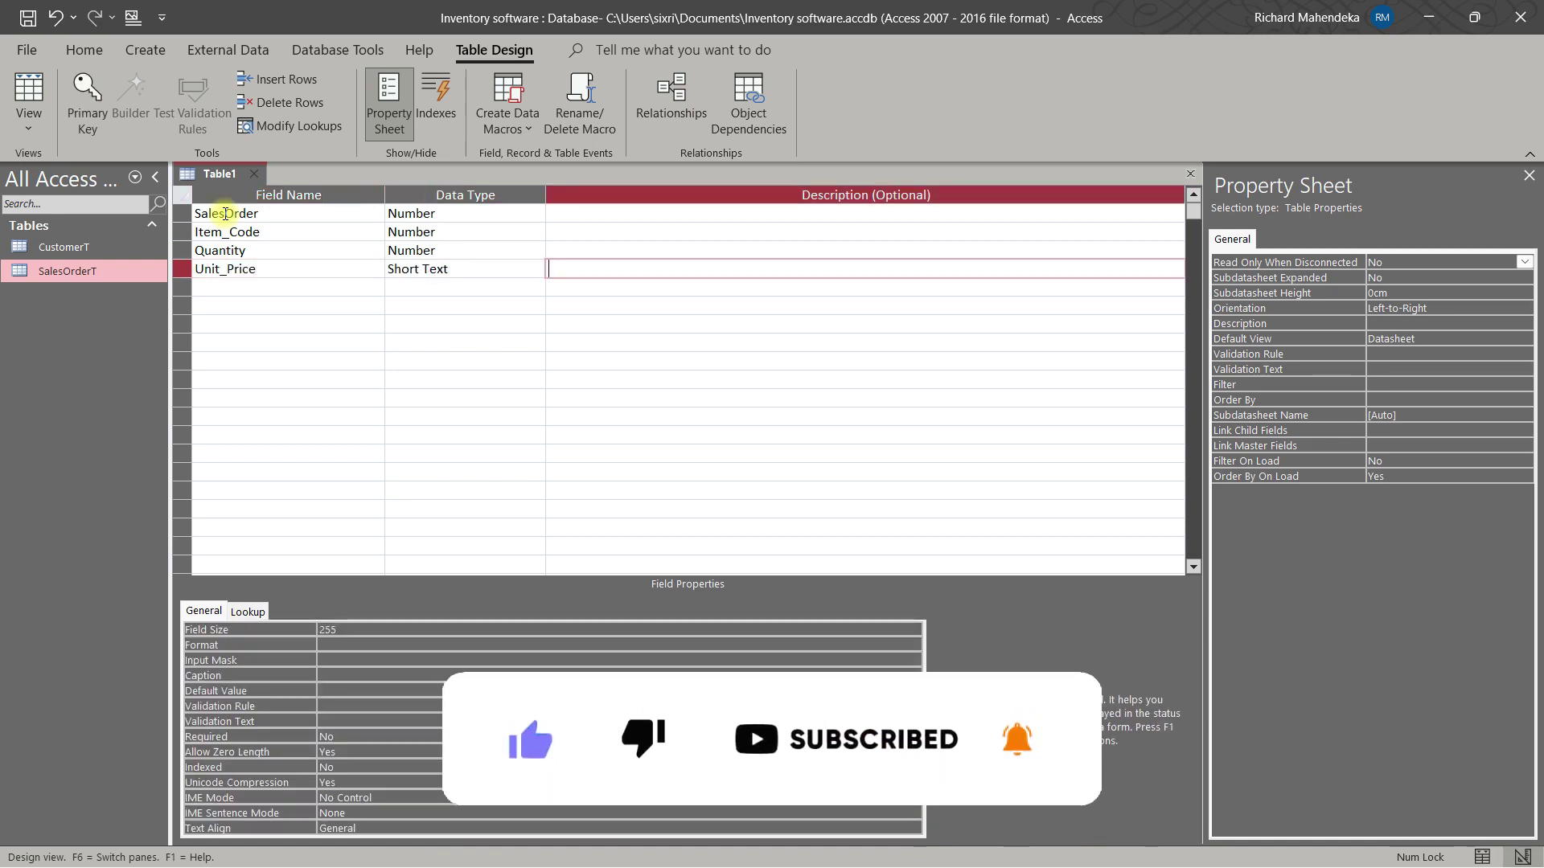
pyautogui.hotkey('shift', 'Tab')
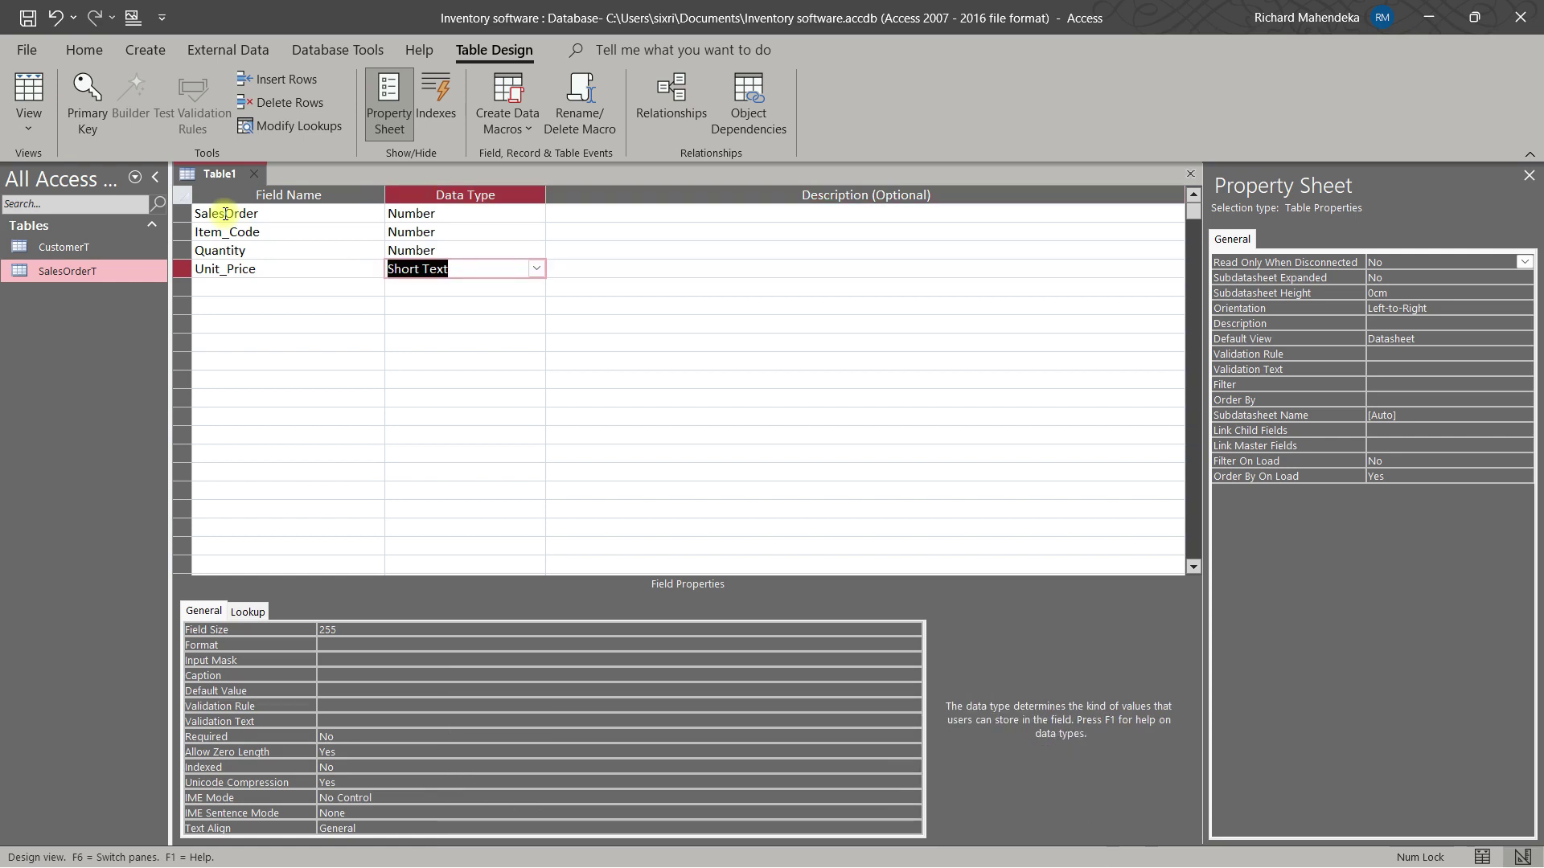
pyautogui.write('currency')
pyautogui.press('Tab')
pyautogui.press('Tab')
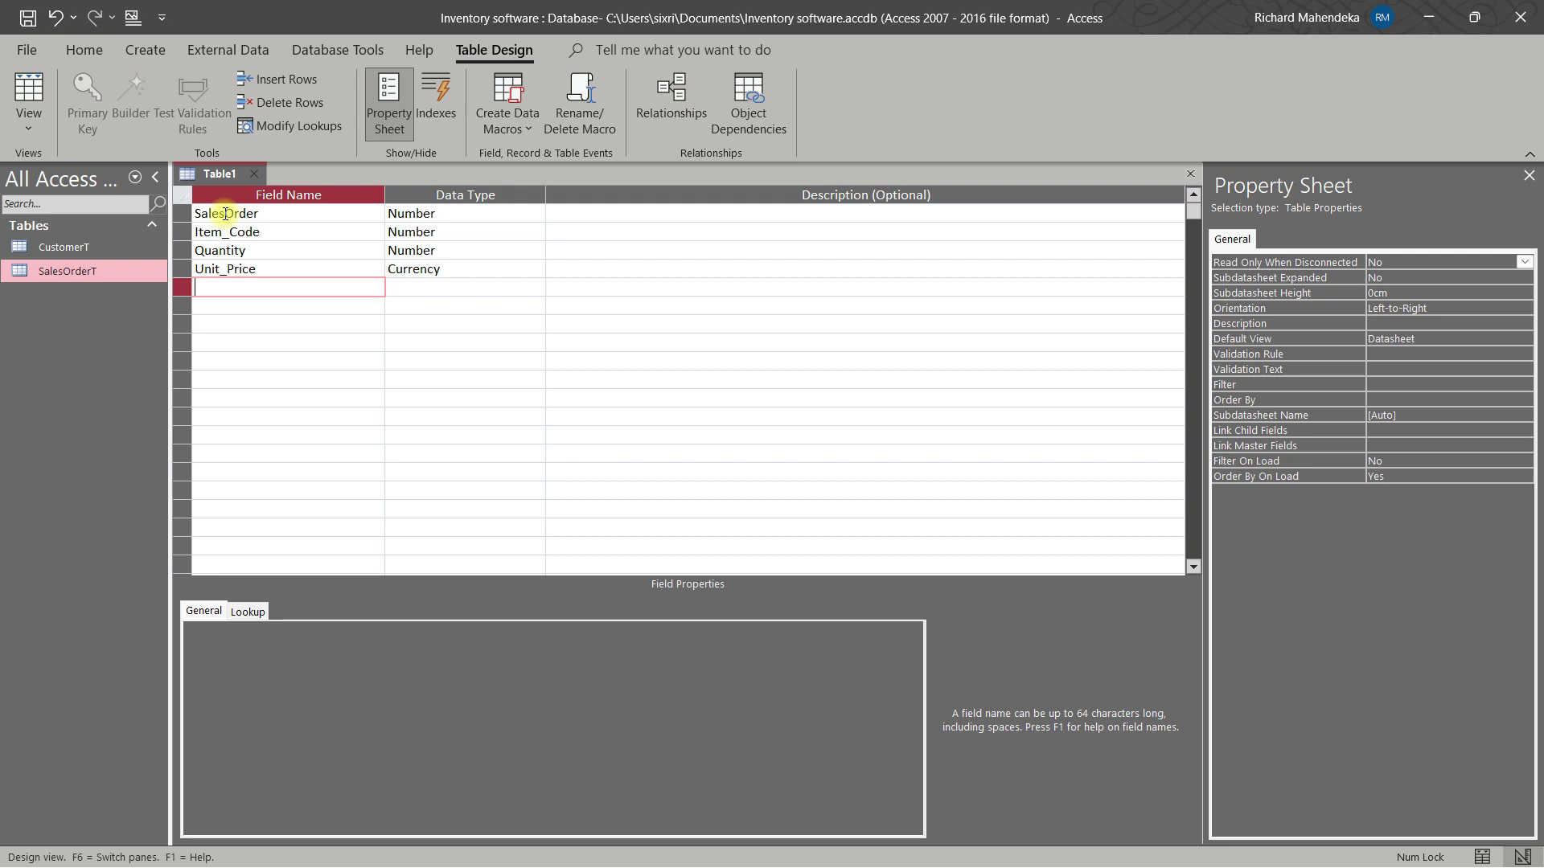
# Step: Add a field named Notes with the Short Text data type below Unit_Price
pyautogui.write('Notes')
pyautogui.press('Tab')
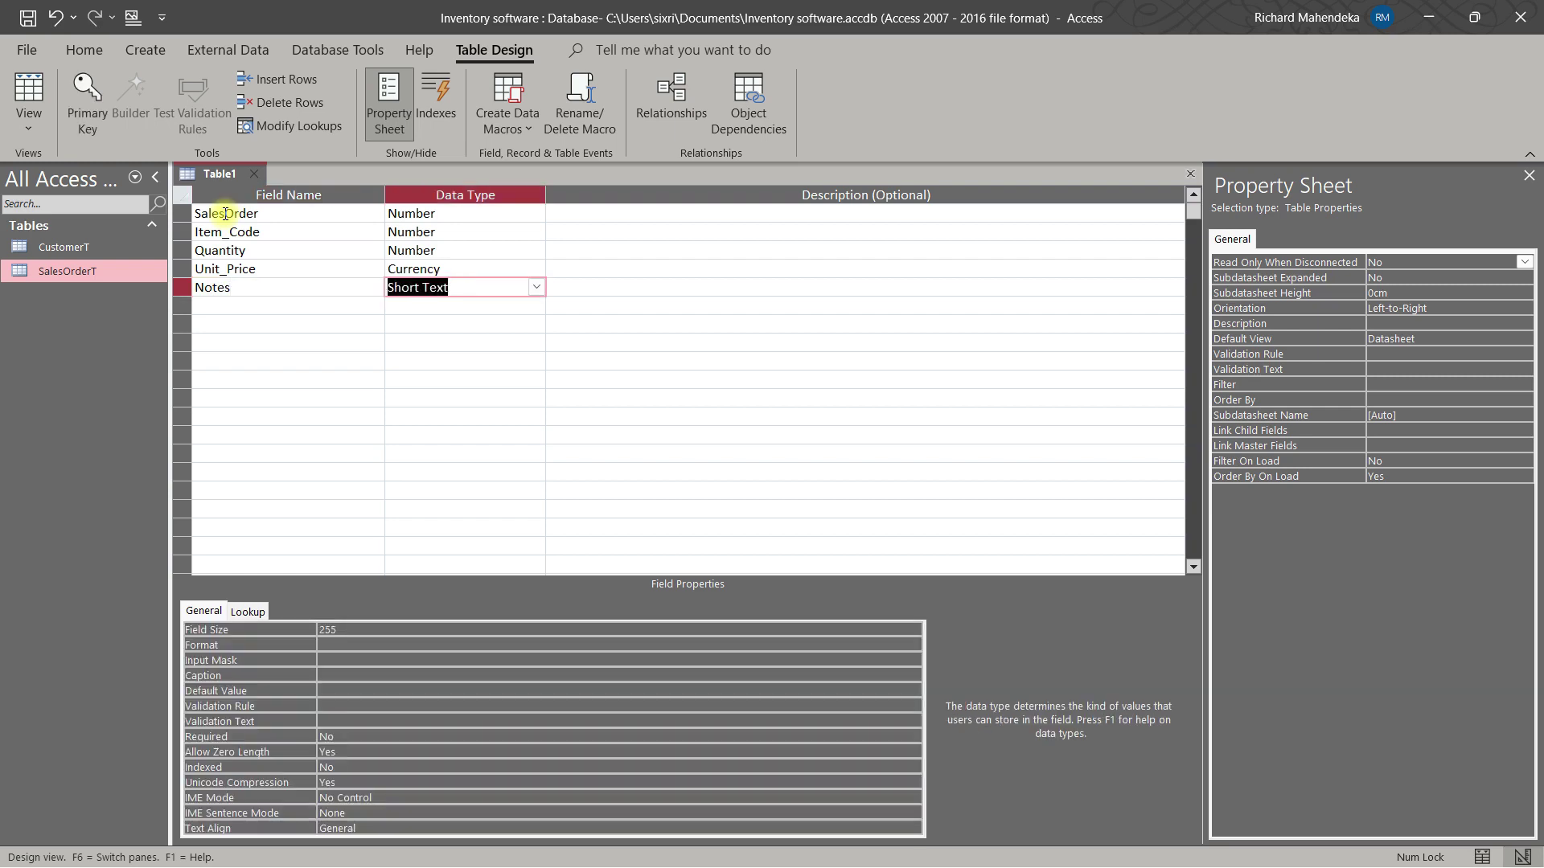
pyautogui.press('Tab')
pyautogui.press('Tab')
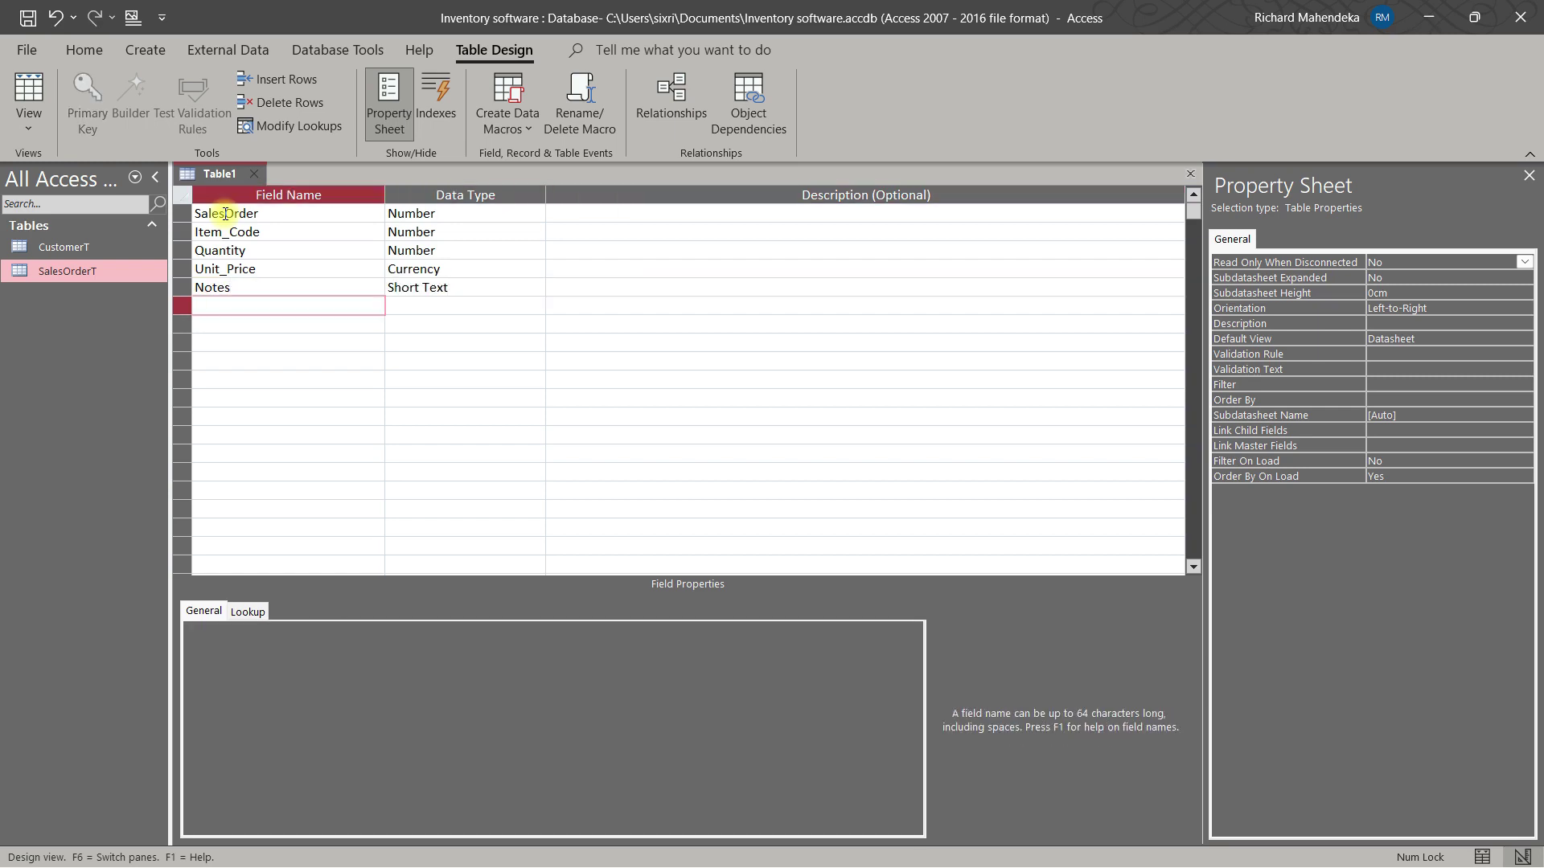
# Step: Add a field named Order_Date with the Date/Time data type below Notes
pyautogui.write('Order_Date')
pyautogui.press('Tab')
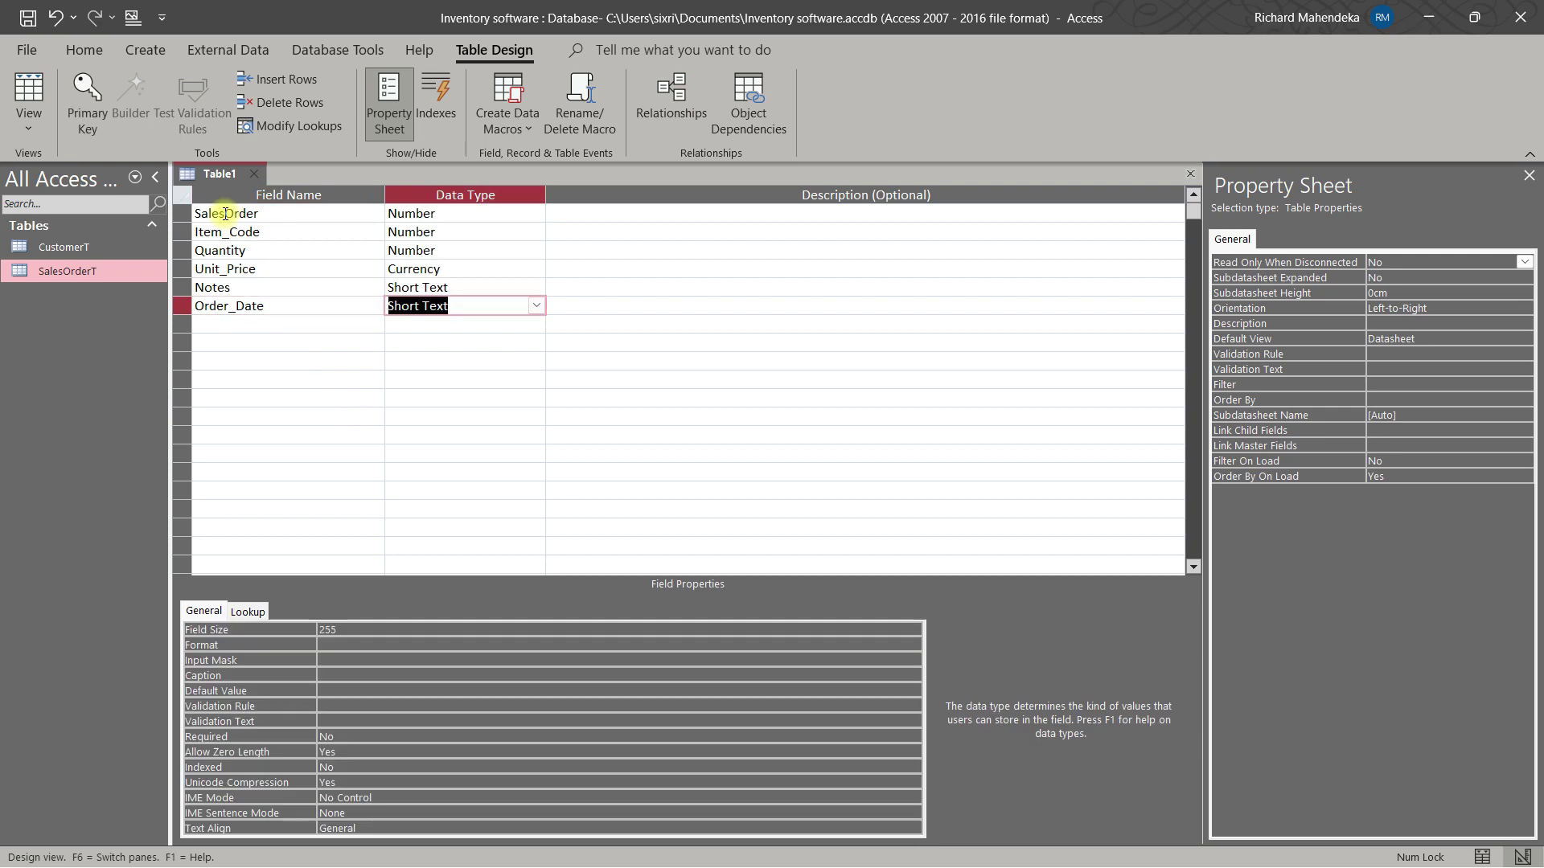
pyautogui.write('d')
pyautogui.press('Tab')
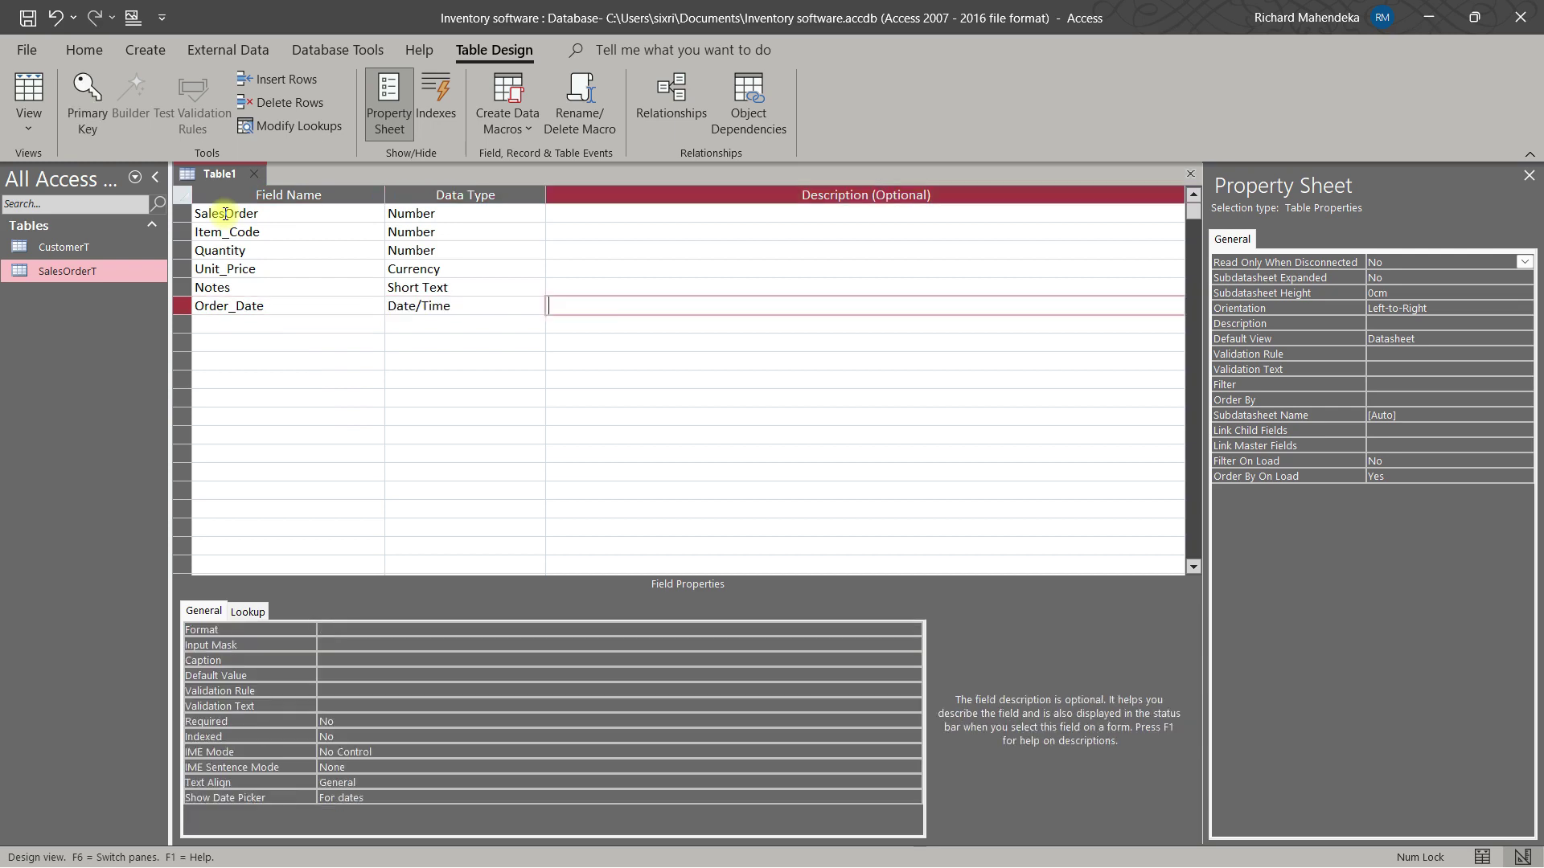
pyautogui.press('Tab')
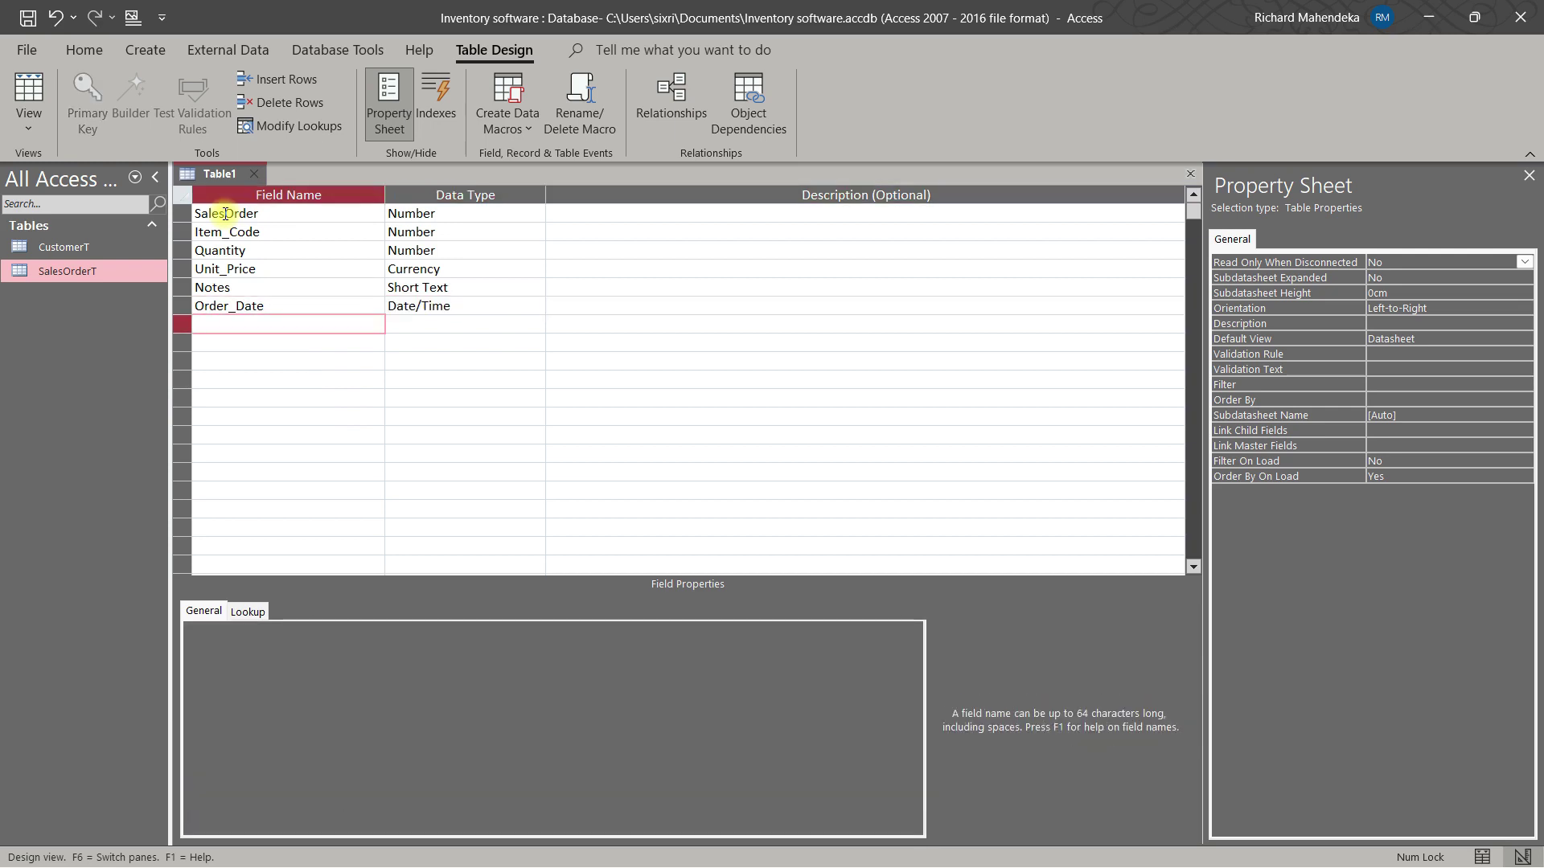
# Step: Add a field named Discount with the Currency data type below Order_Date
pyautogui.write('D')
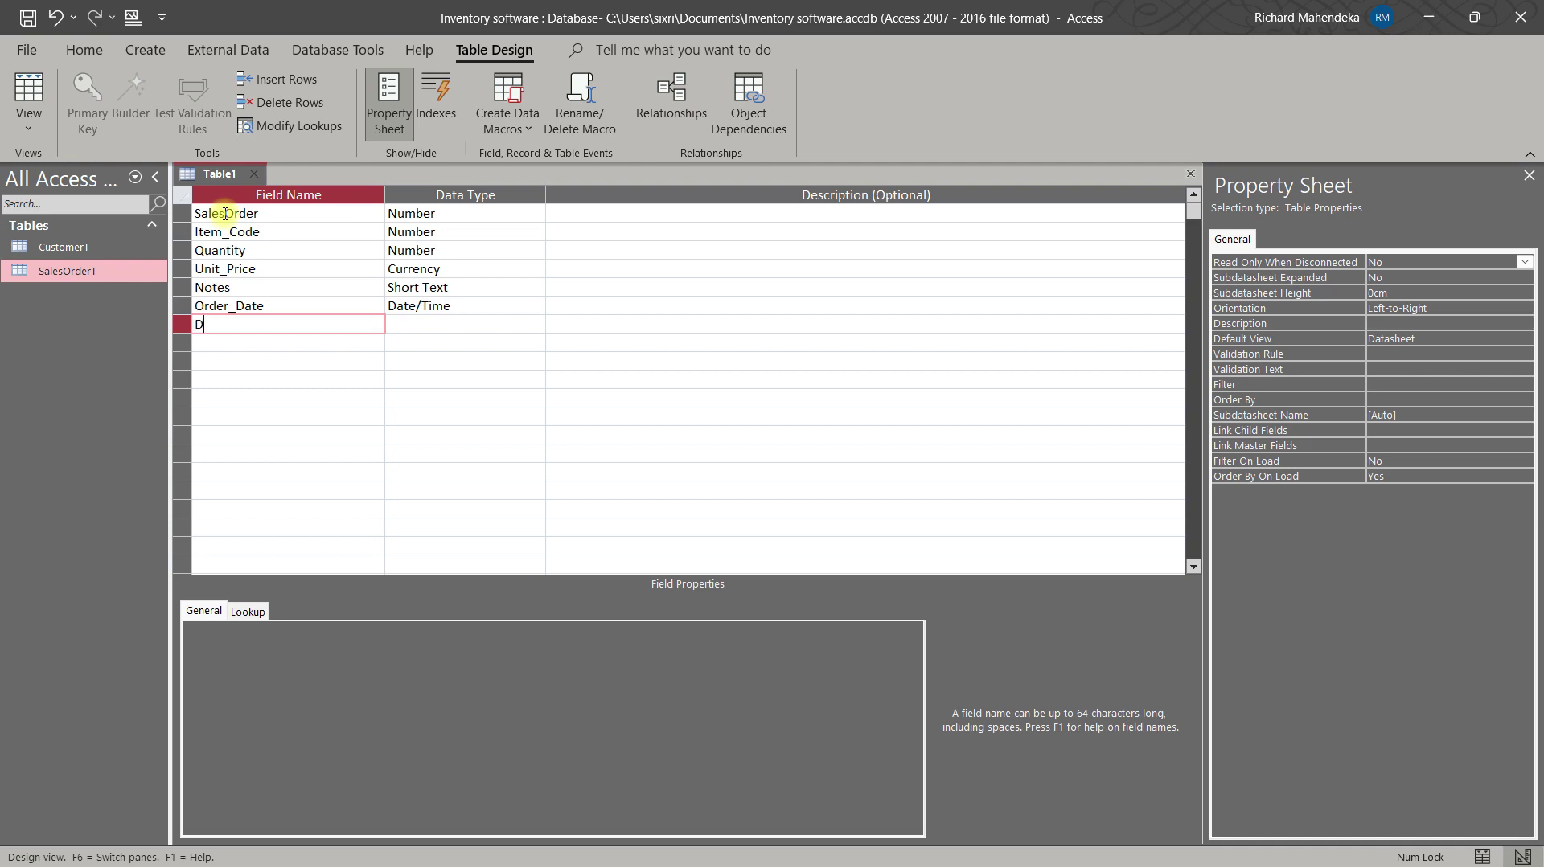
pyautogui.write('iscount')
pyautogui.press('Tab')
pyautogui.write('c')
pyautogui.press('Tab')
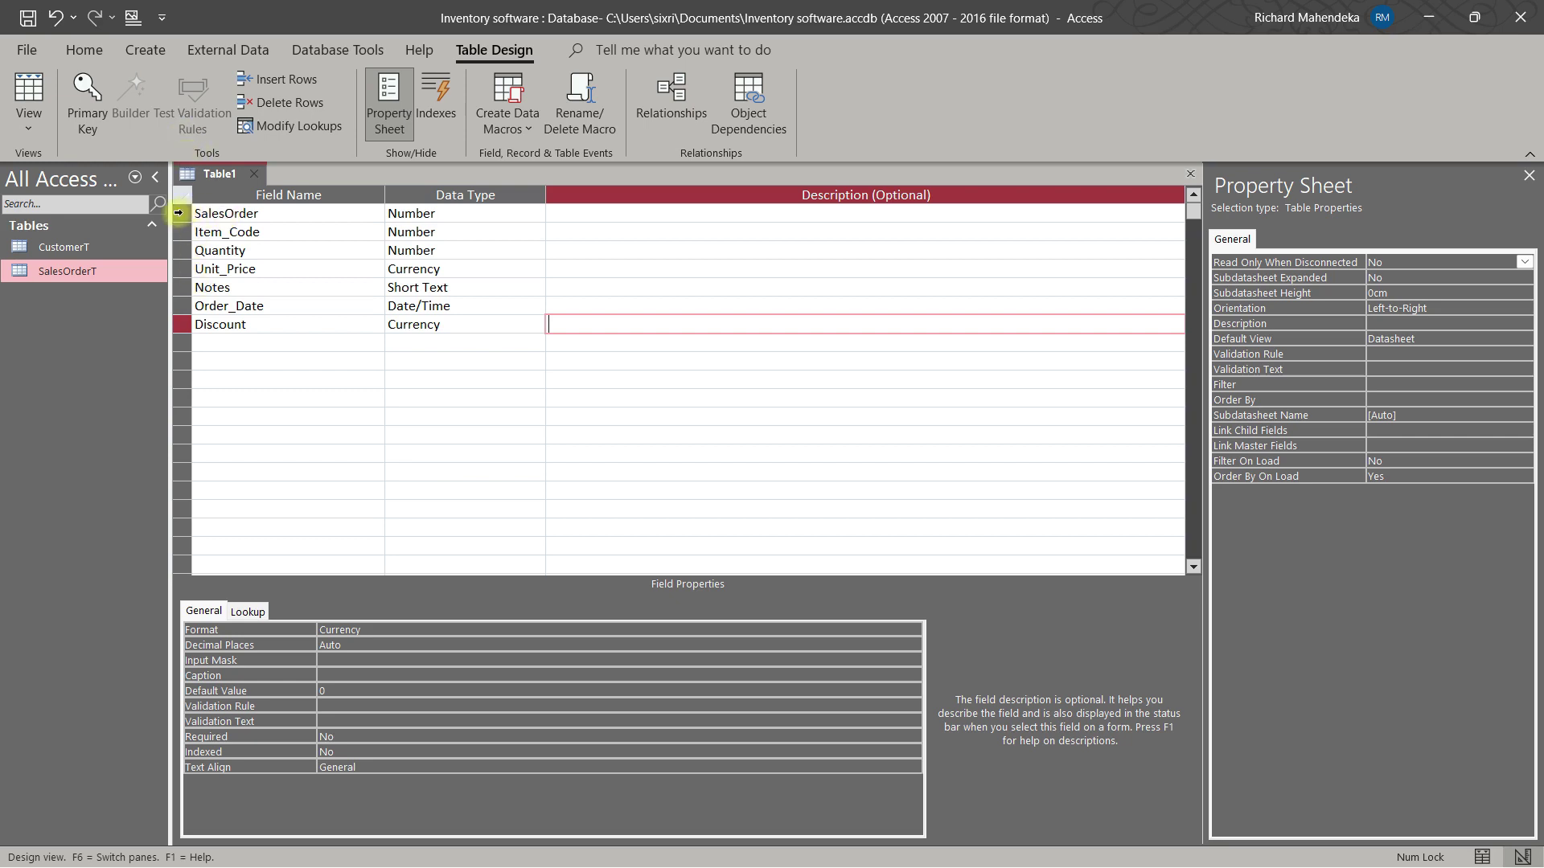
# Step: Set the SalesOrder and Item_Code fields together as the table's composite primary key
pyautogui.click(178, 214)
pyautogui.click(88, 89)
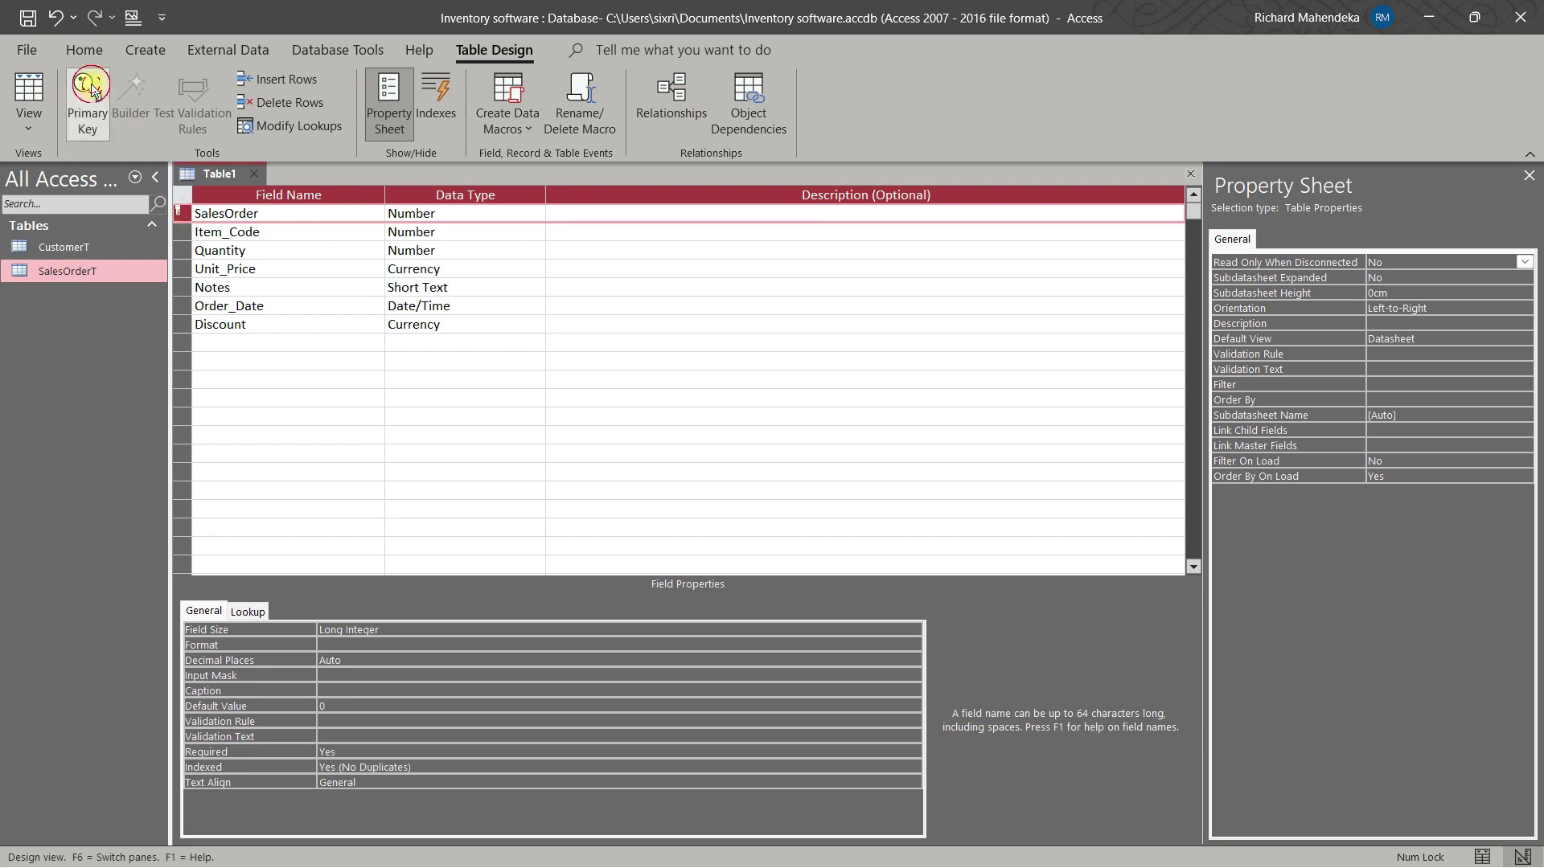
pyautogui.click(181, 232)
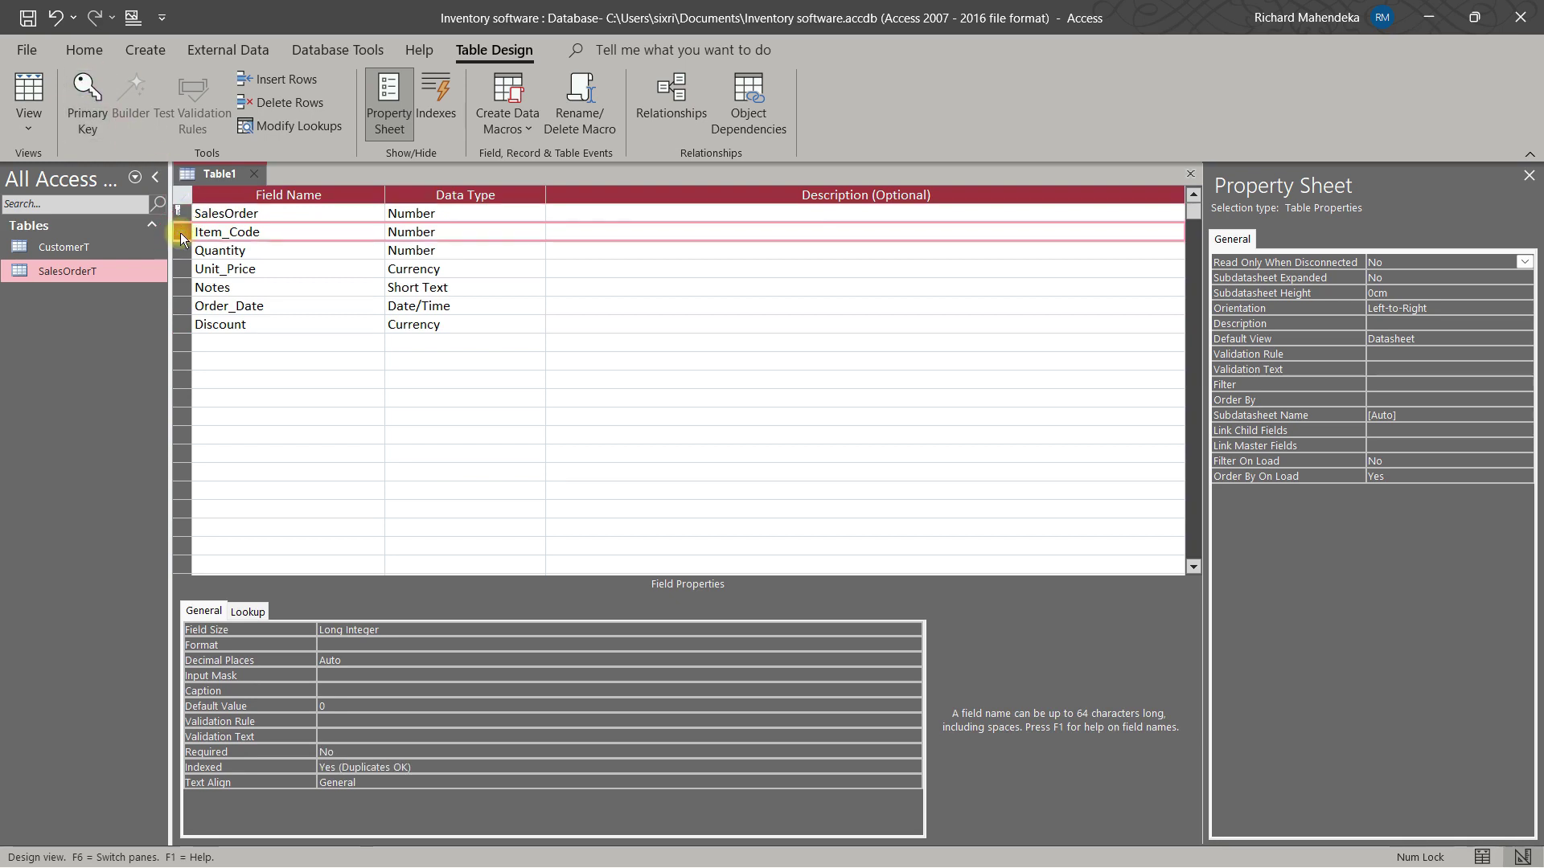
pyautogui.keyDown('shift'); pyautogui.click(174, 212); pyautogui.keyUp('shift')
pyautogui.click(95, 92)
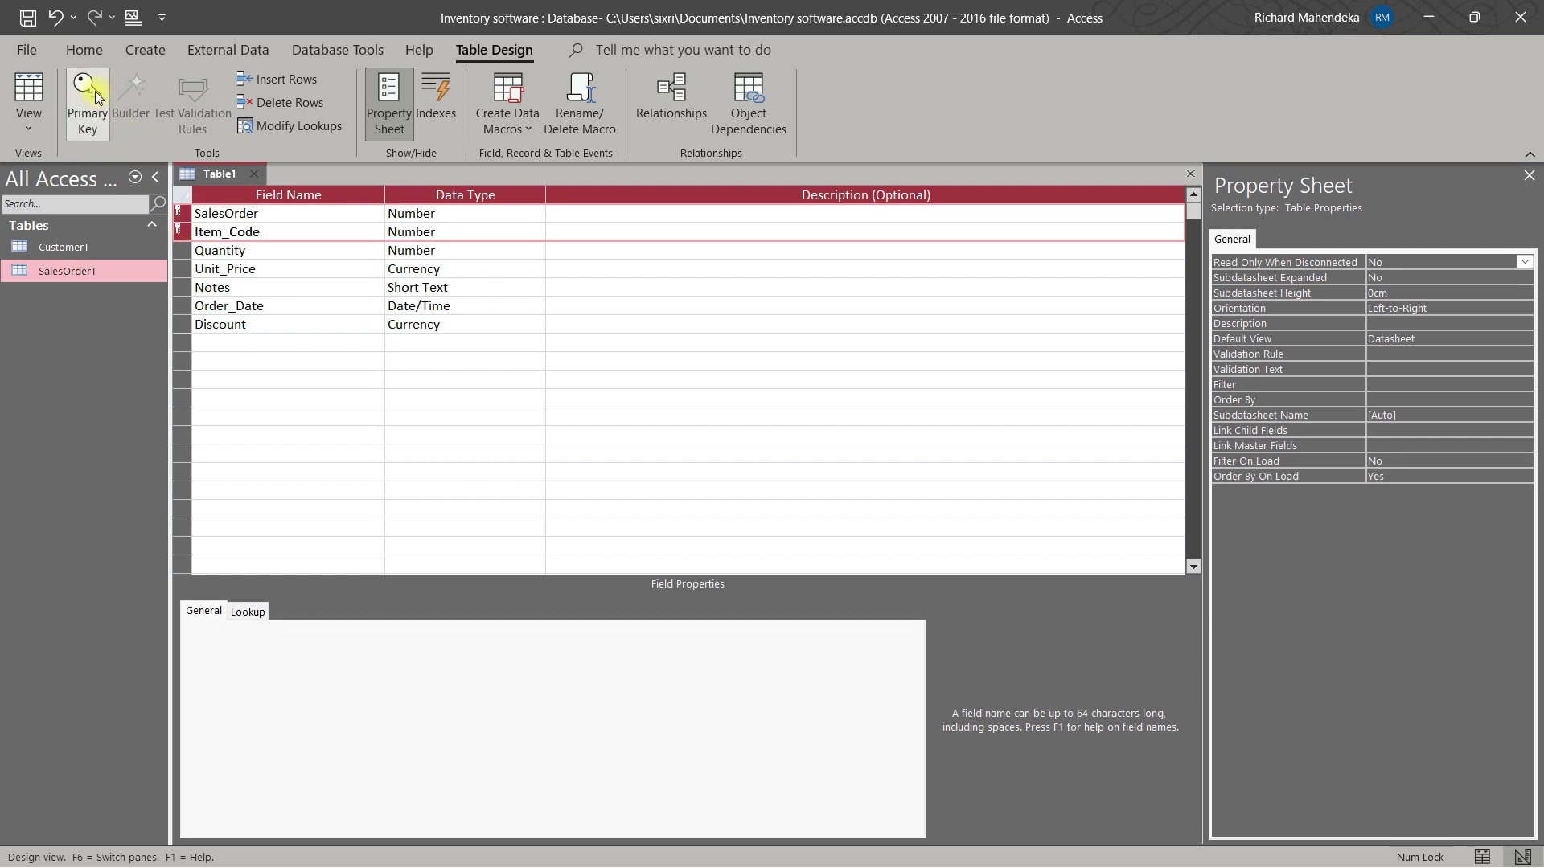
pyautogui.click(272, 249)
pyautogui.click(224, 213)
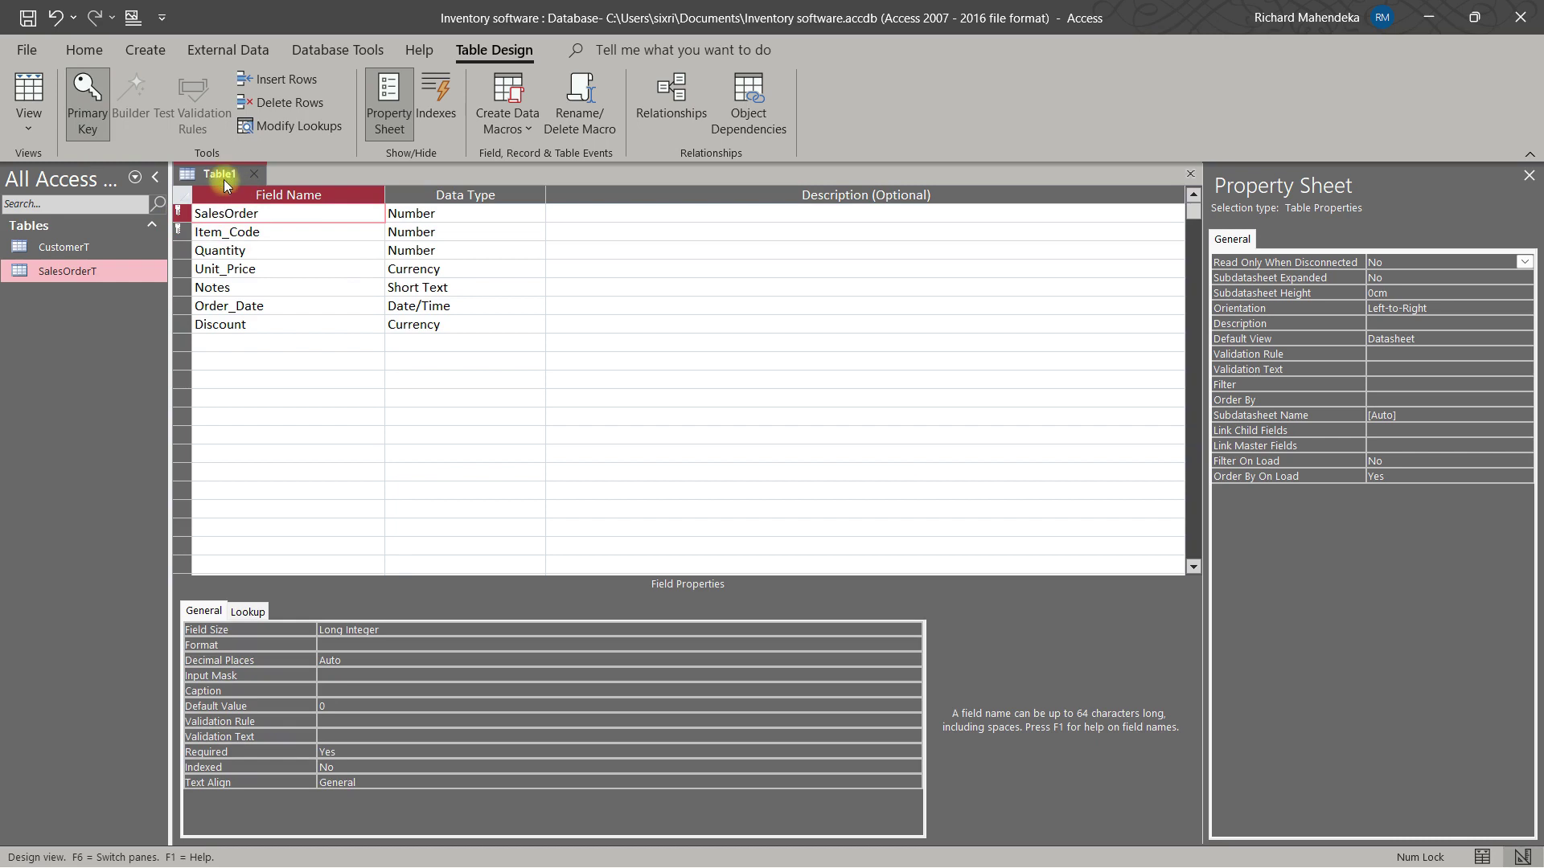
# Step: Save the new table as SalesOrderDetailsT and close it
pyautogui.rightClick(226, 185)
pyautogui.click(258, 196)
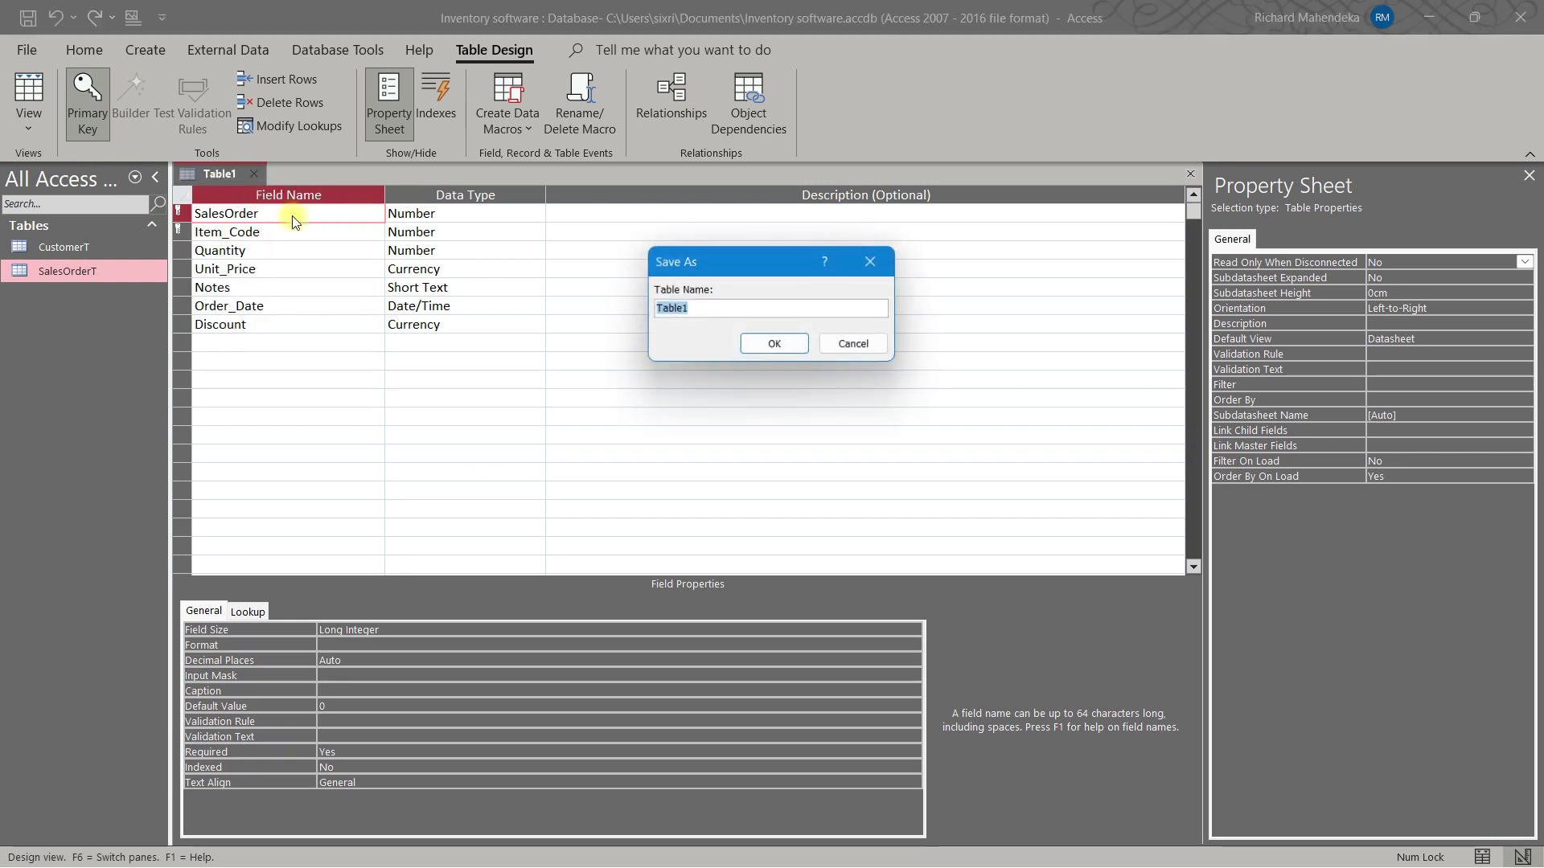
pyautogui.write('Sa')
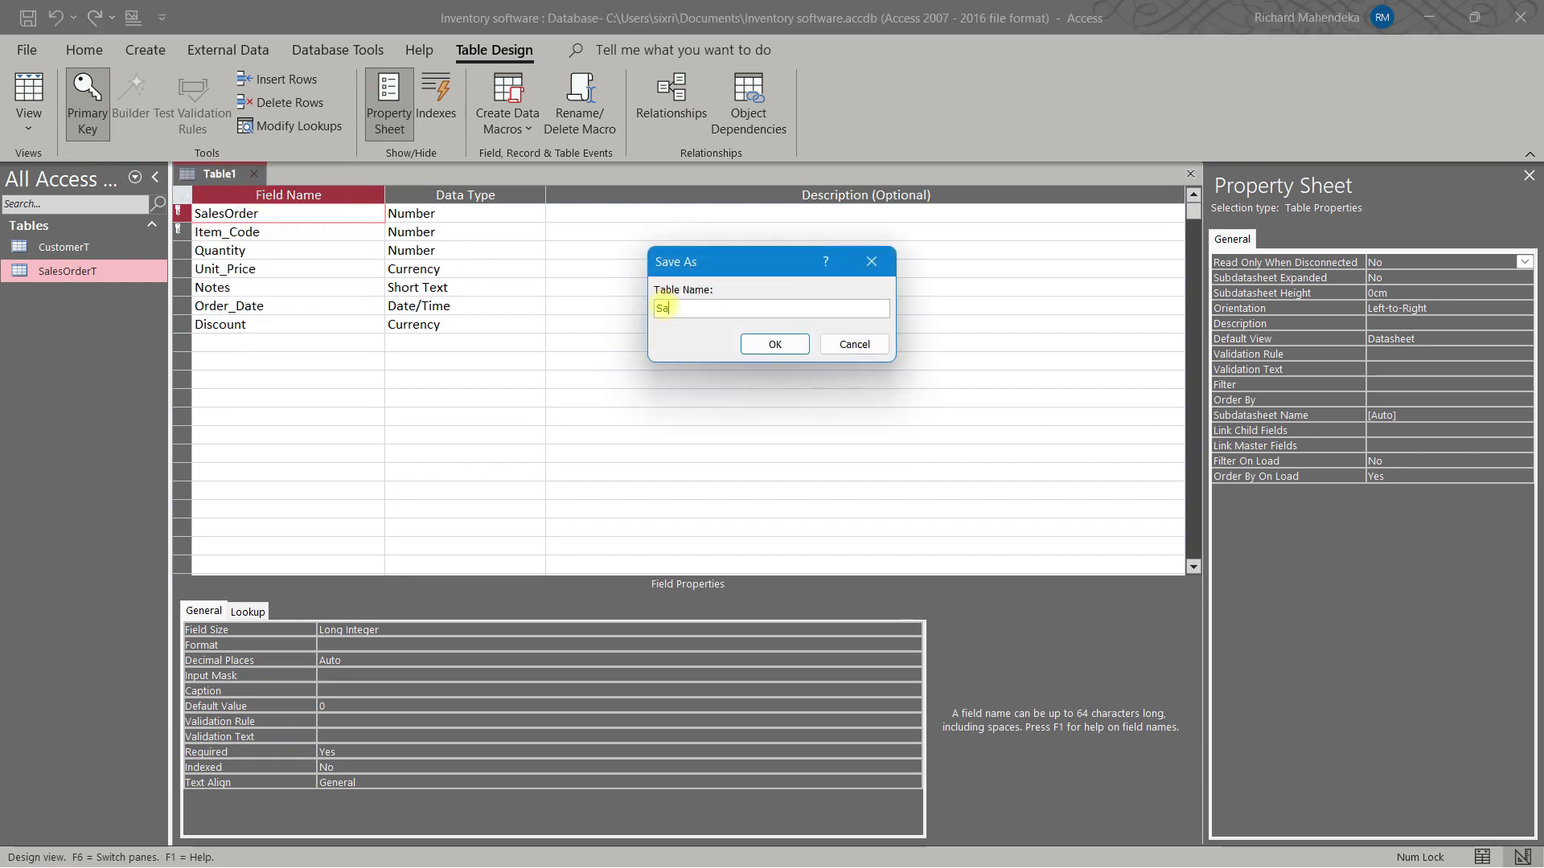
pyautogui.write('led')
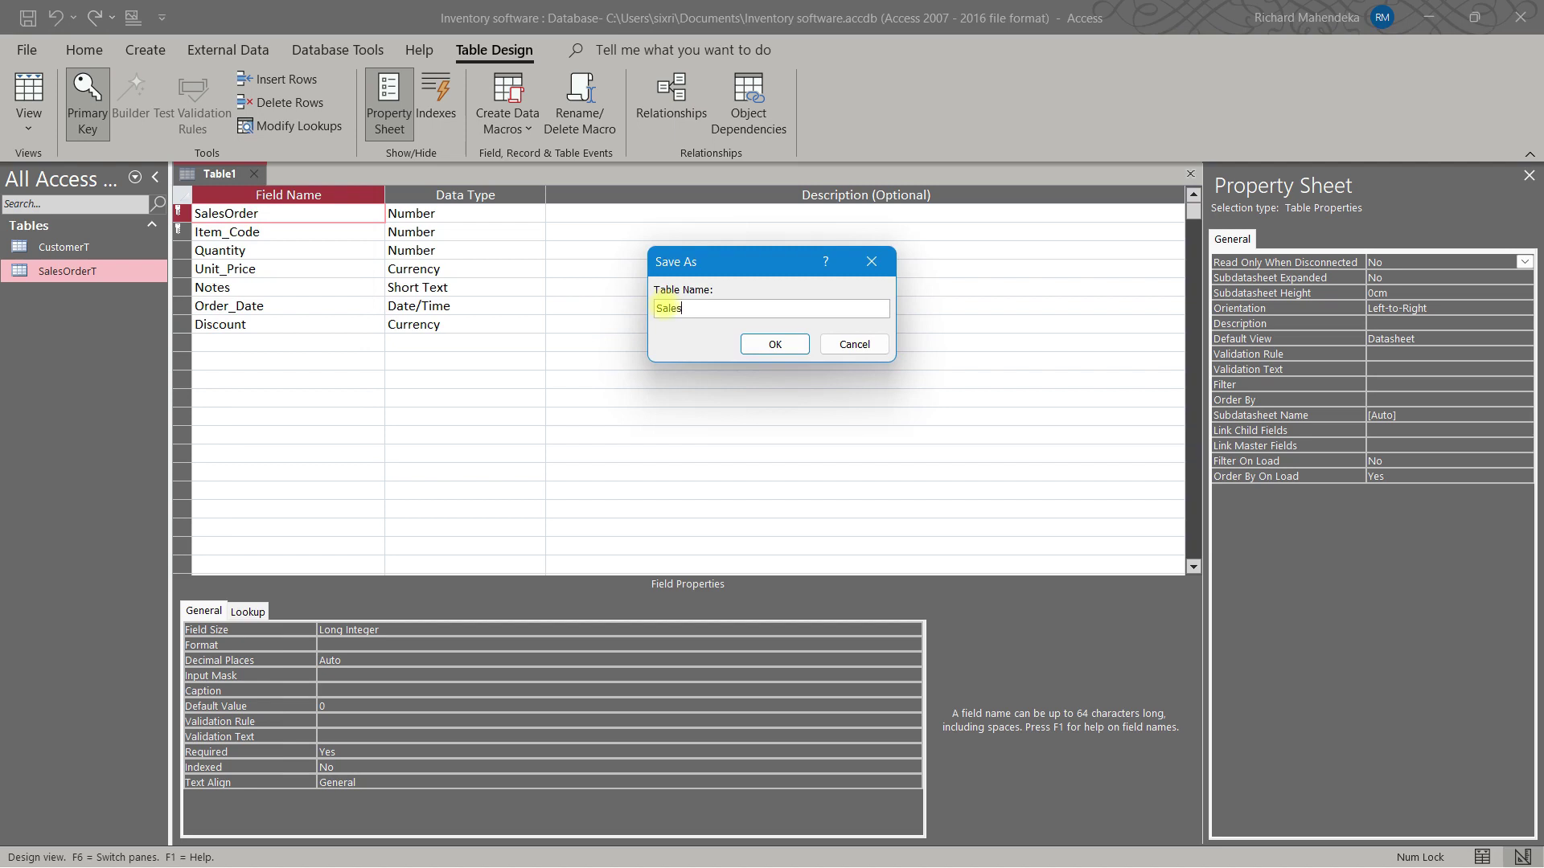
pyautogui.write('OrderDetailsT')
pyautogui.click(763, 346)
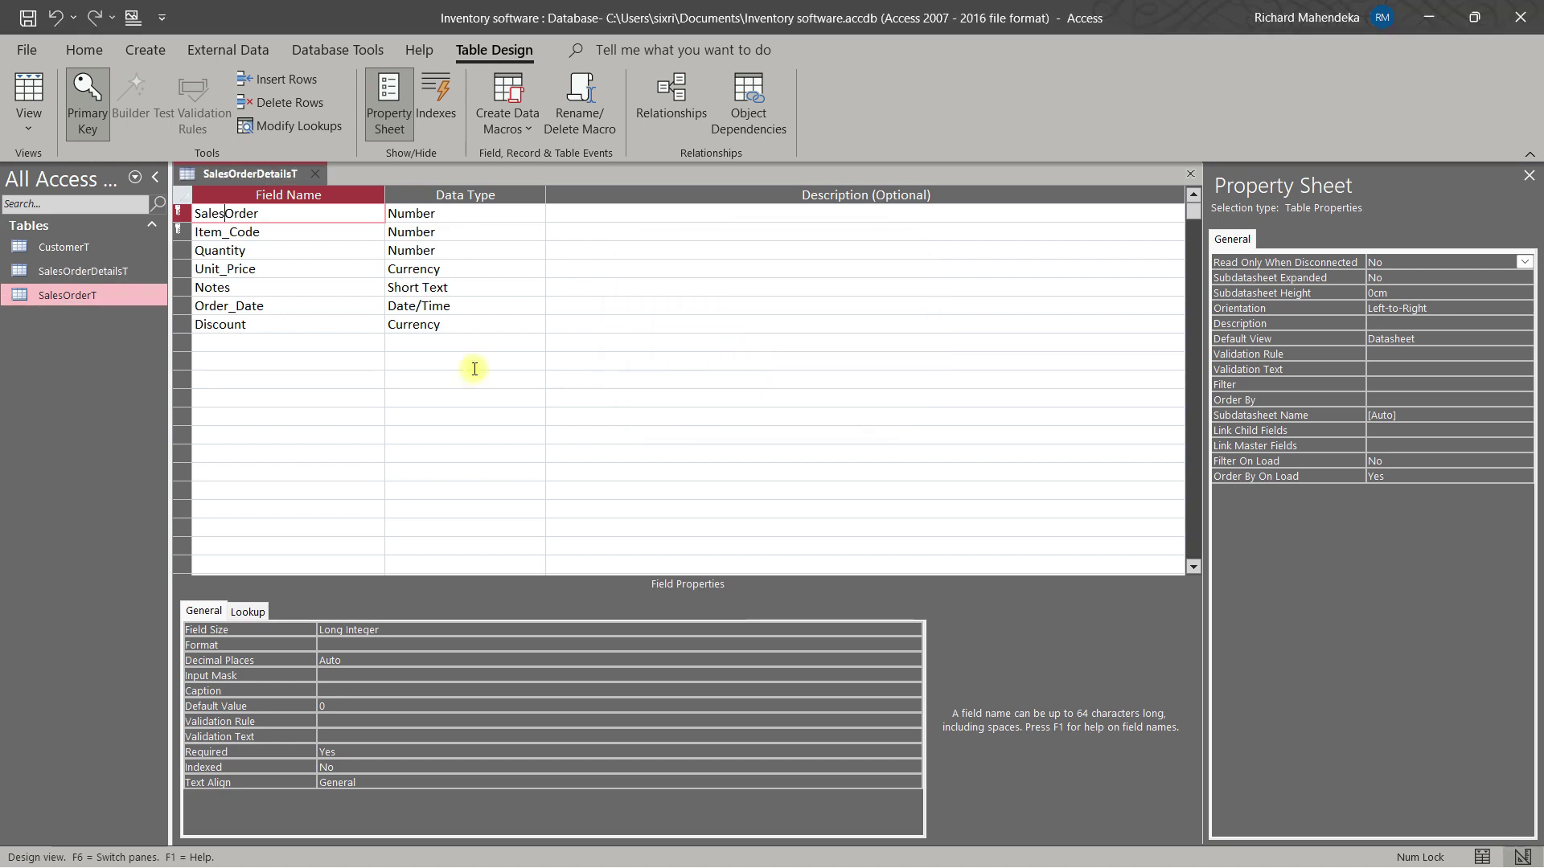
pyautogui.rightClick(241, 173)
pyautogui.click(342, 194)
pyautogui.click(315, 174)
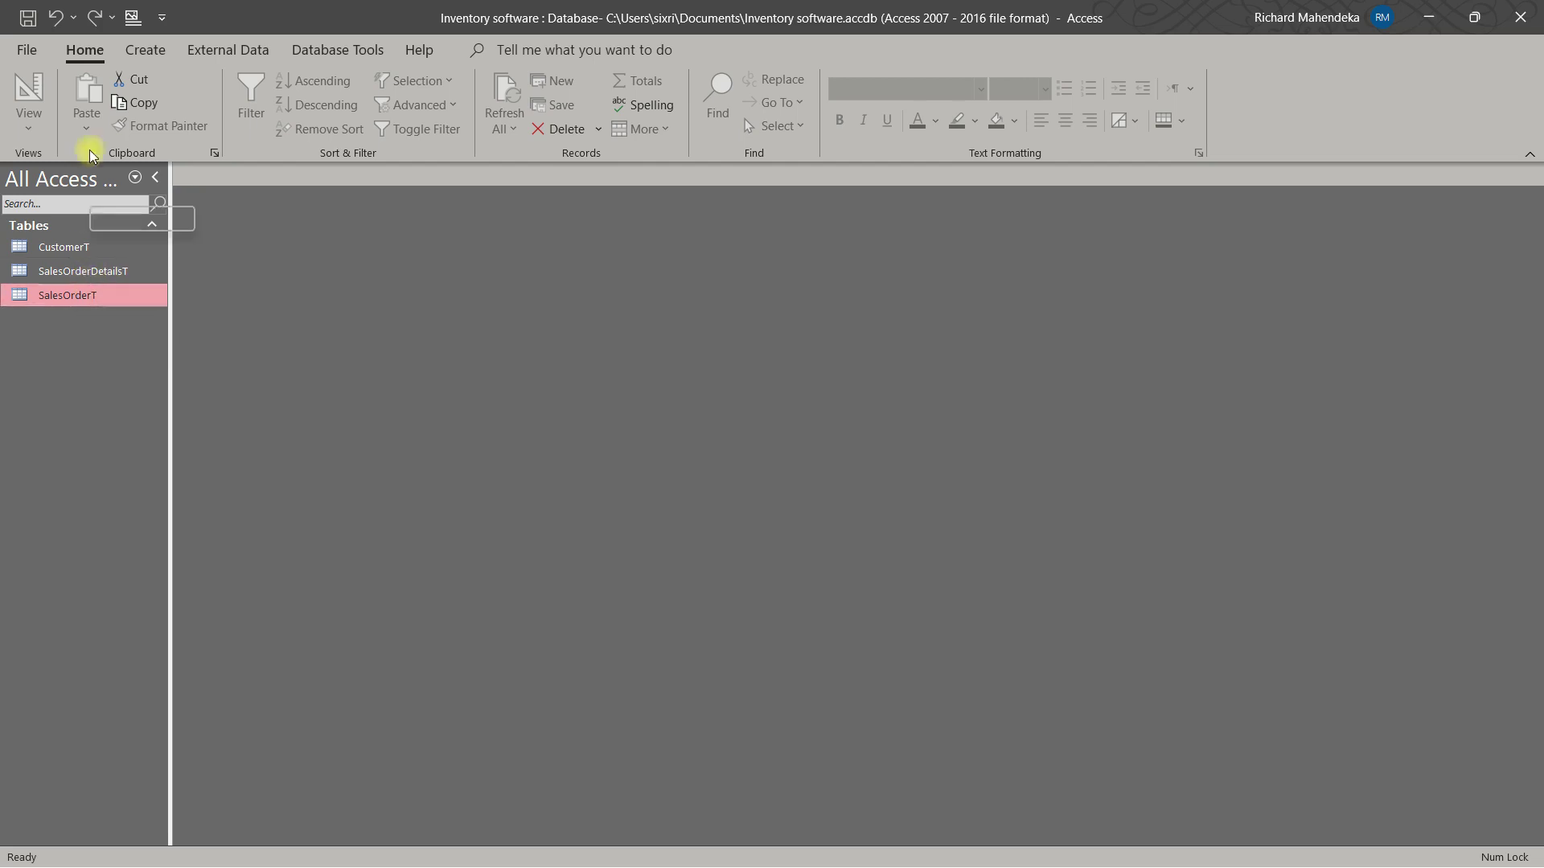
# Step: Create another table in Design View and add a first field named Item_Code with the AutoNumber data type
pyautogui.click(145, 50)
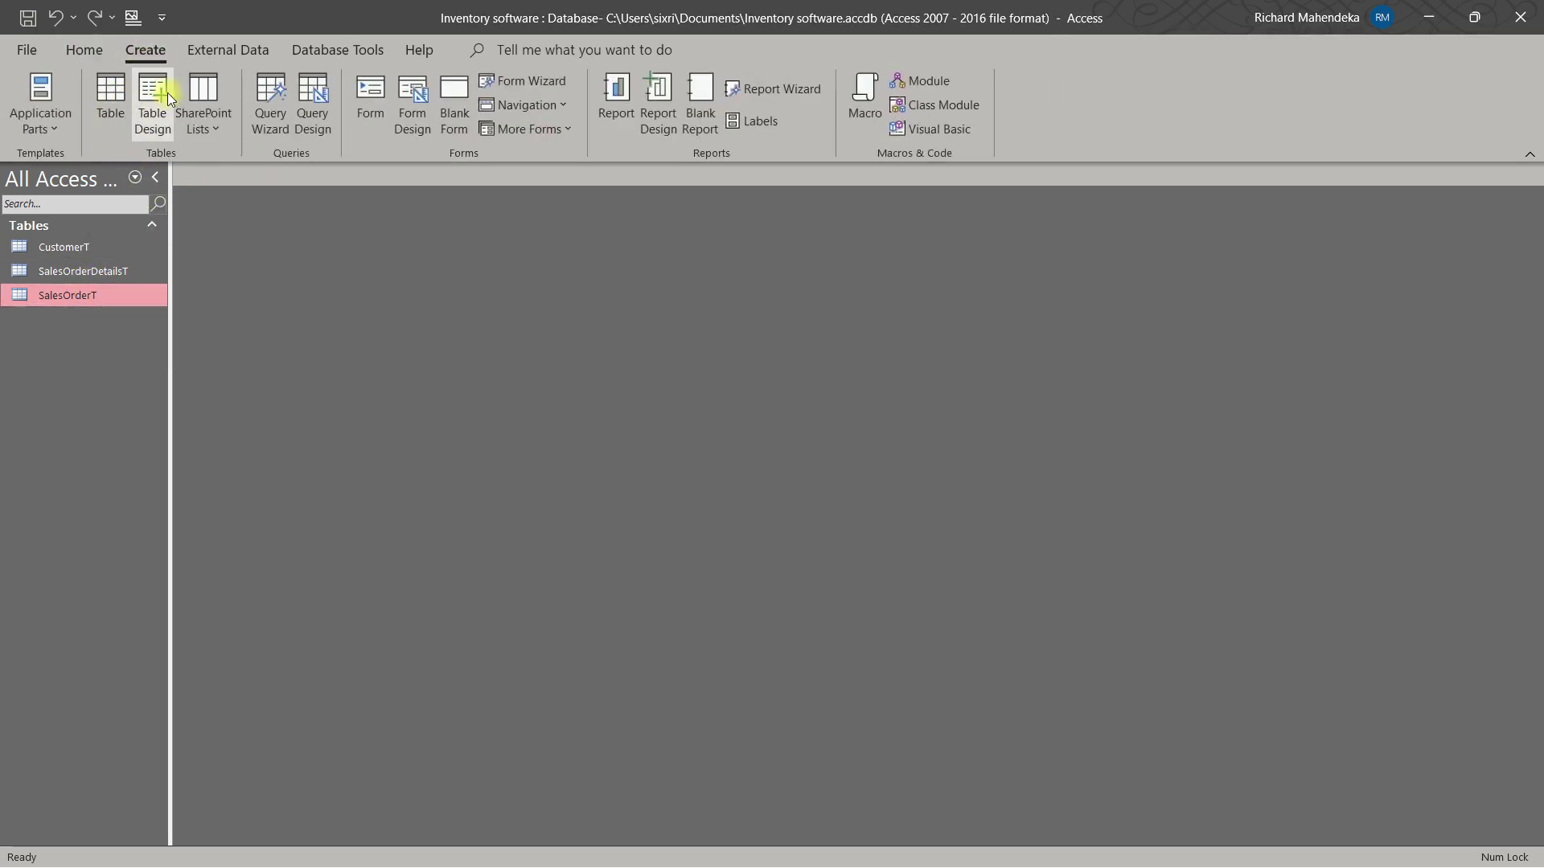
pyautogui.click(160, 96)
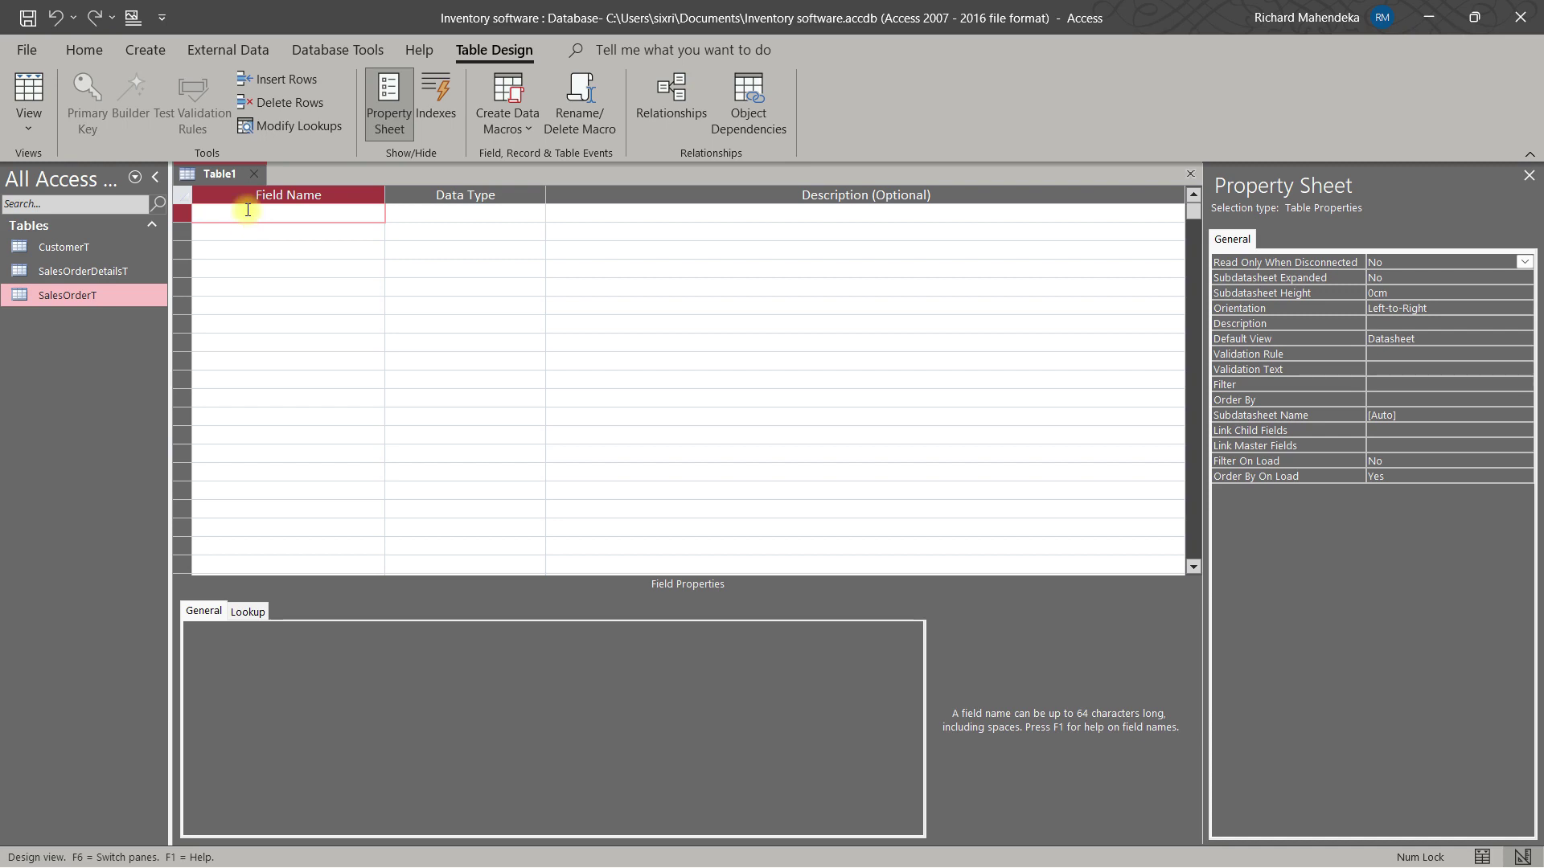
pyautogui.write('Item_Code')
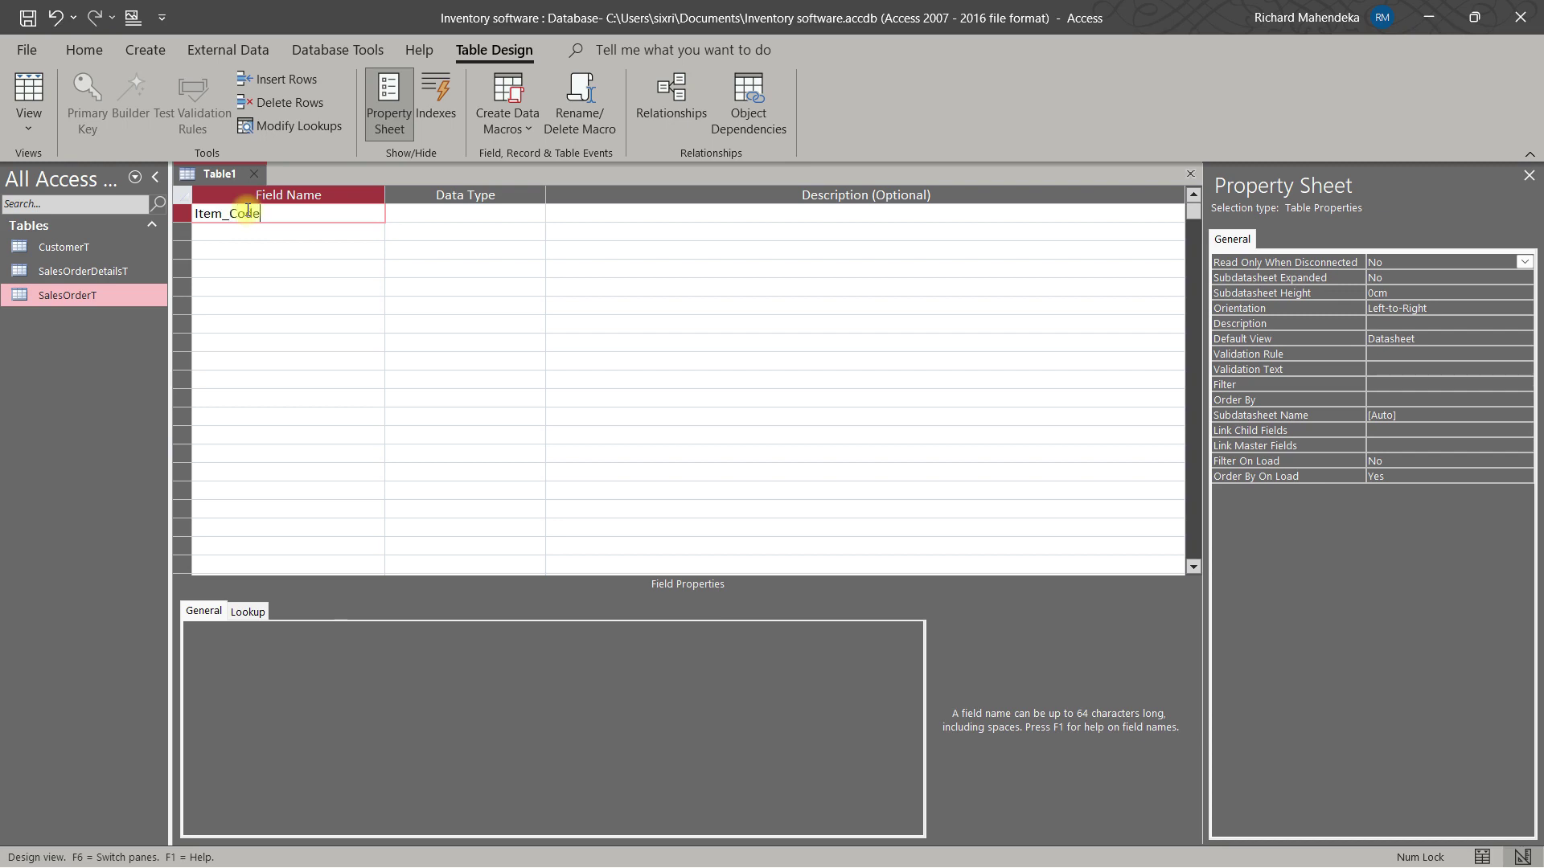
pyautogui.press('Tab')
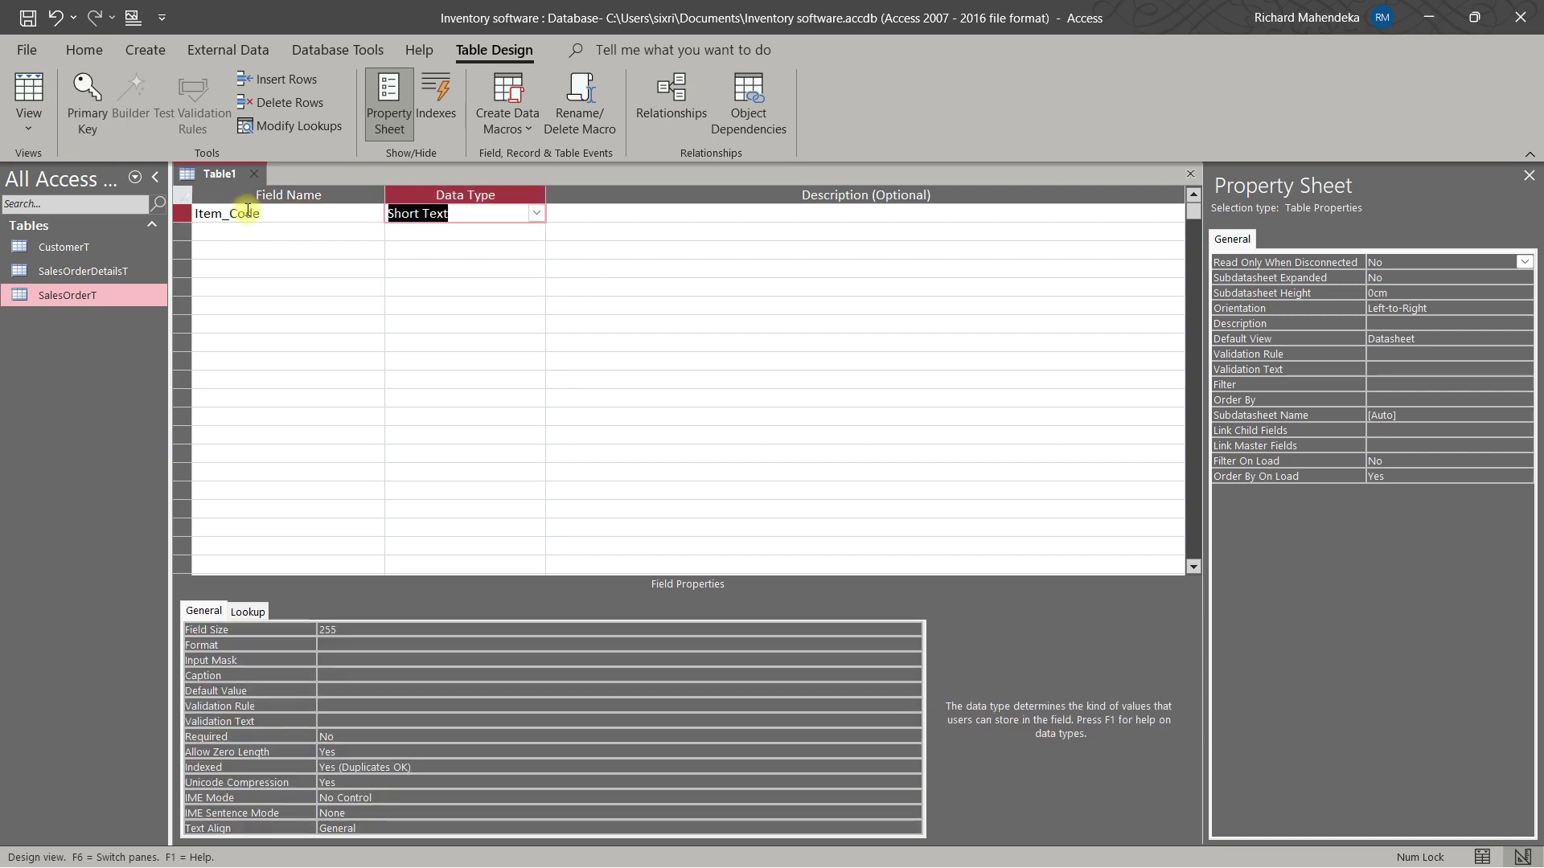
pyautogui.write('a')
pyautogui.press('Tab')
pyautogui.press('Tab')
pyautogui.press('Tab')
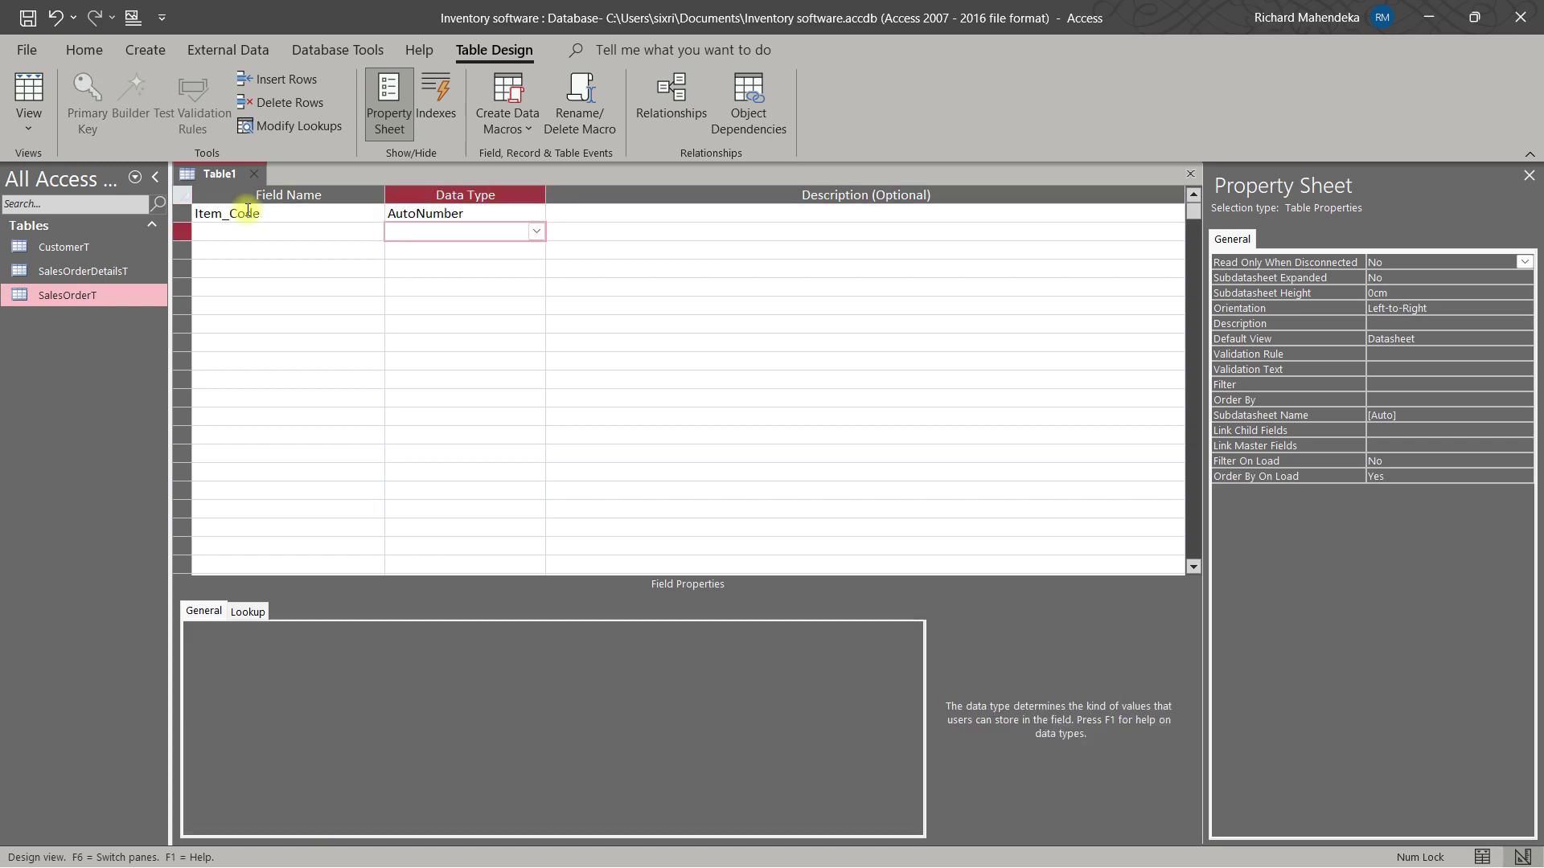
pyautogui.hotkey('shift', 'Tab')
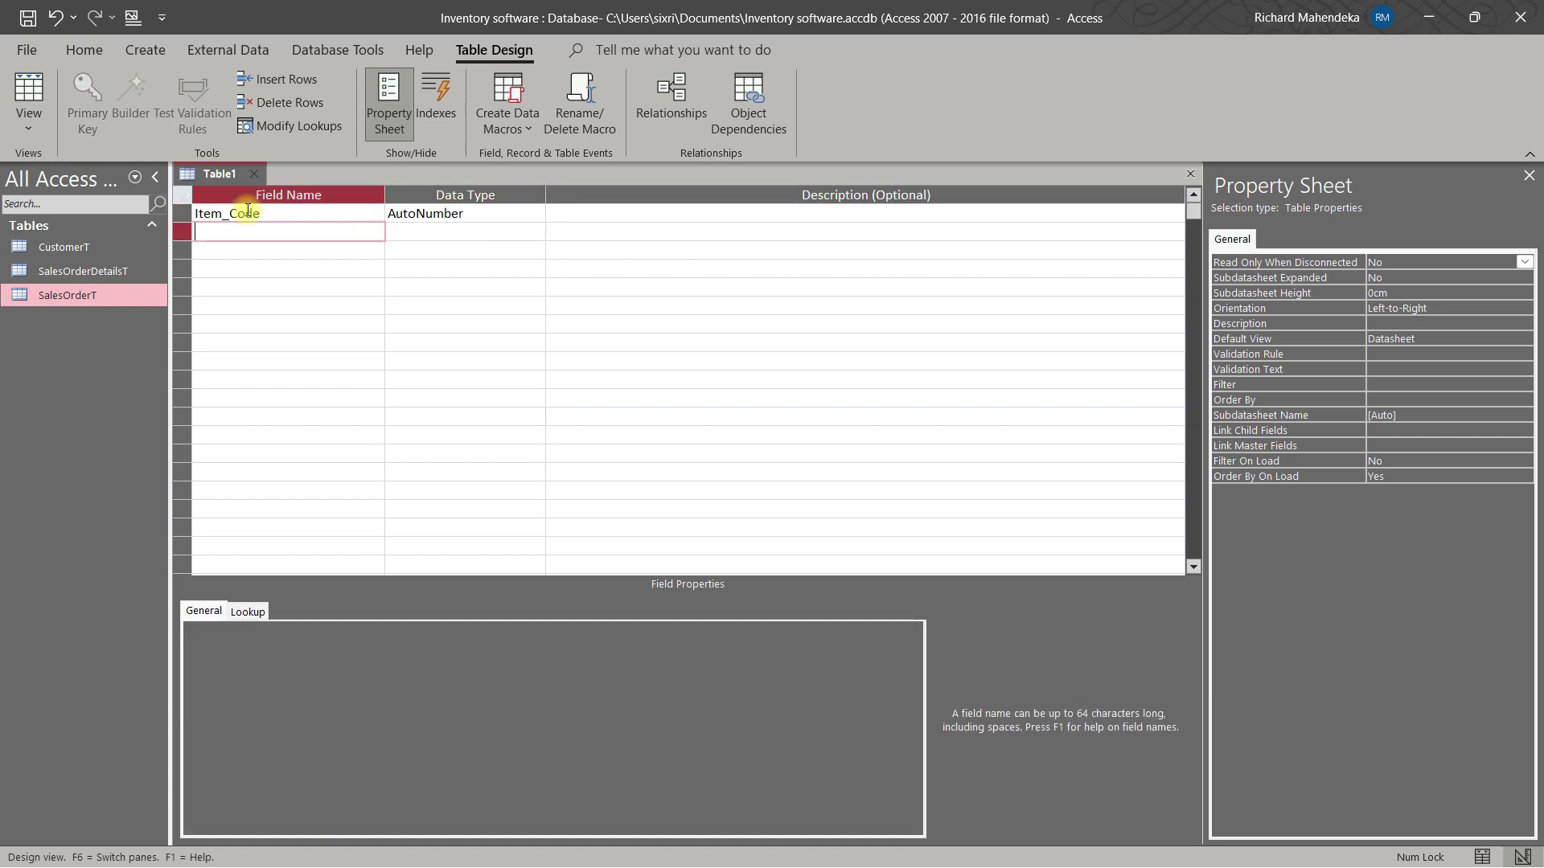
# Step: Add a field named Description with the Short Text data type below Item_Code
pyautogui.write('Description')
pyautogui.press('Tab')
pyautogui.press('Tab')
pyautogui.press('Tab')
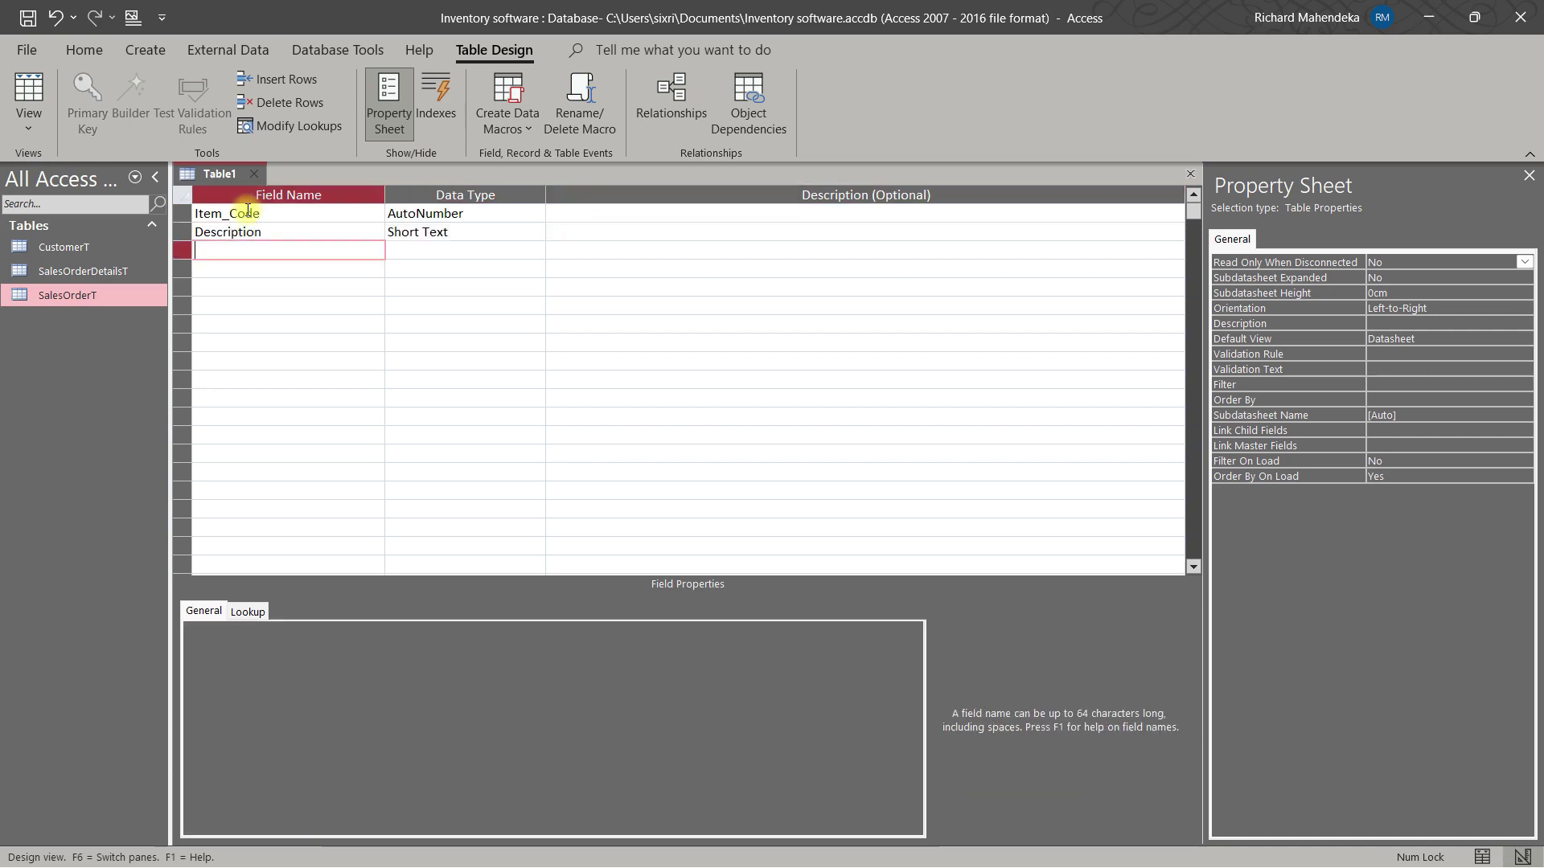
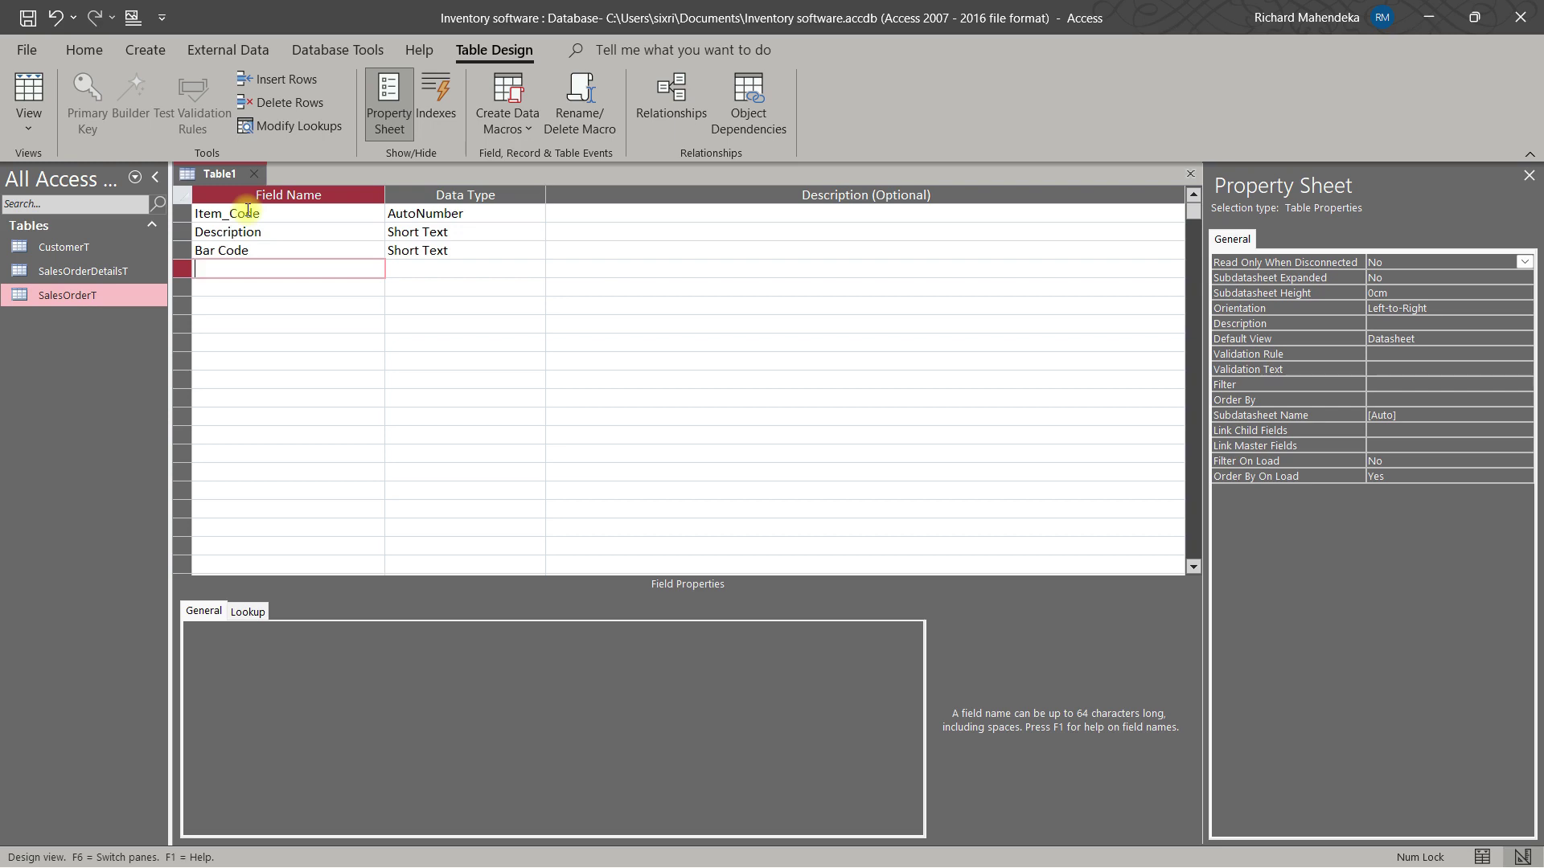
# Step: Add a field named SupplierID with the Number data type below Bar Code
pyautogui.write('SupplierID')
pyautogui.press('Tab')
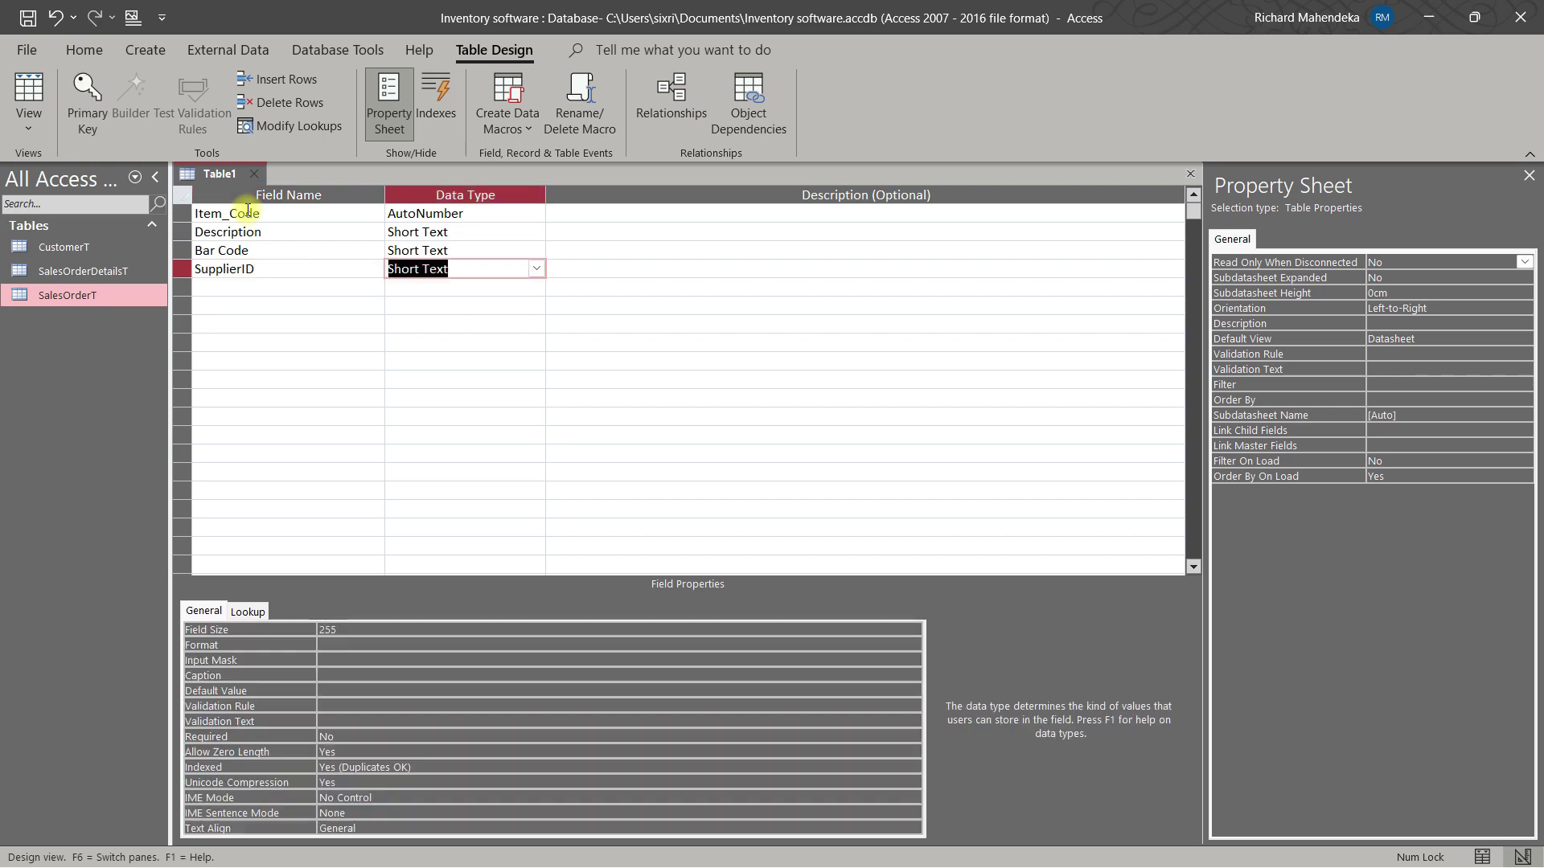
pyautogui.write('n')
pyautogui.press('Tab')
pyautogui.press('Tab')
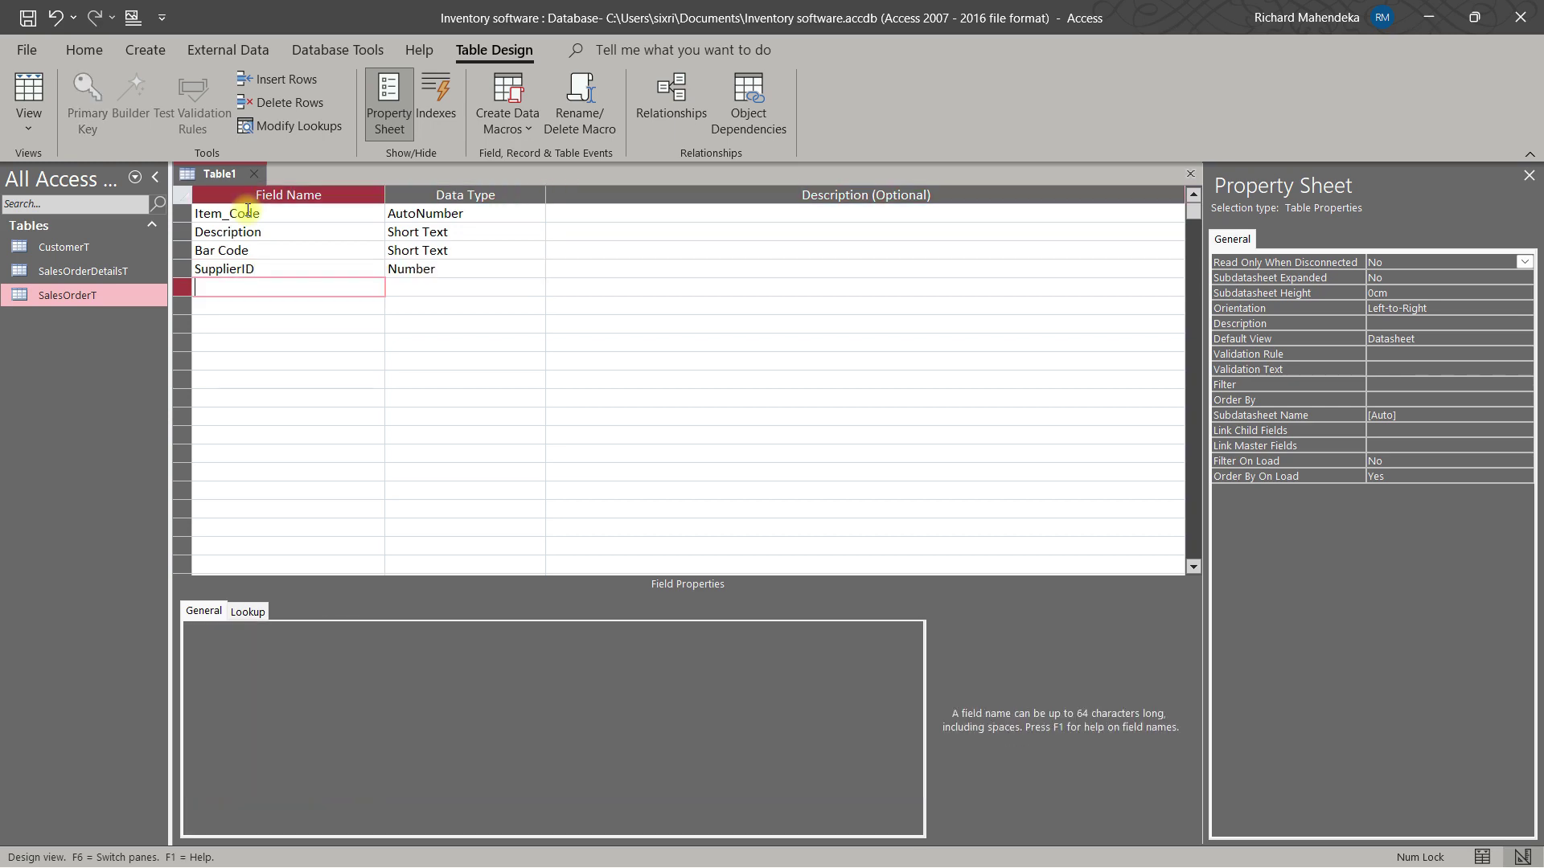
# Step: Add a field named Unity with the Short Text data type below SupplierID
pyautogui.write('Unity')
pyautogui.press('Tab')
pyautogui.press('Tab')
pyautogui.press('Tab')
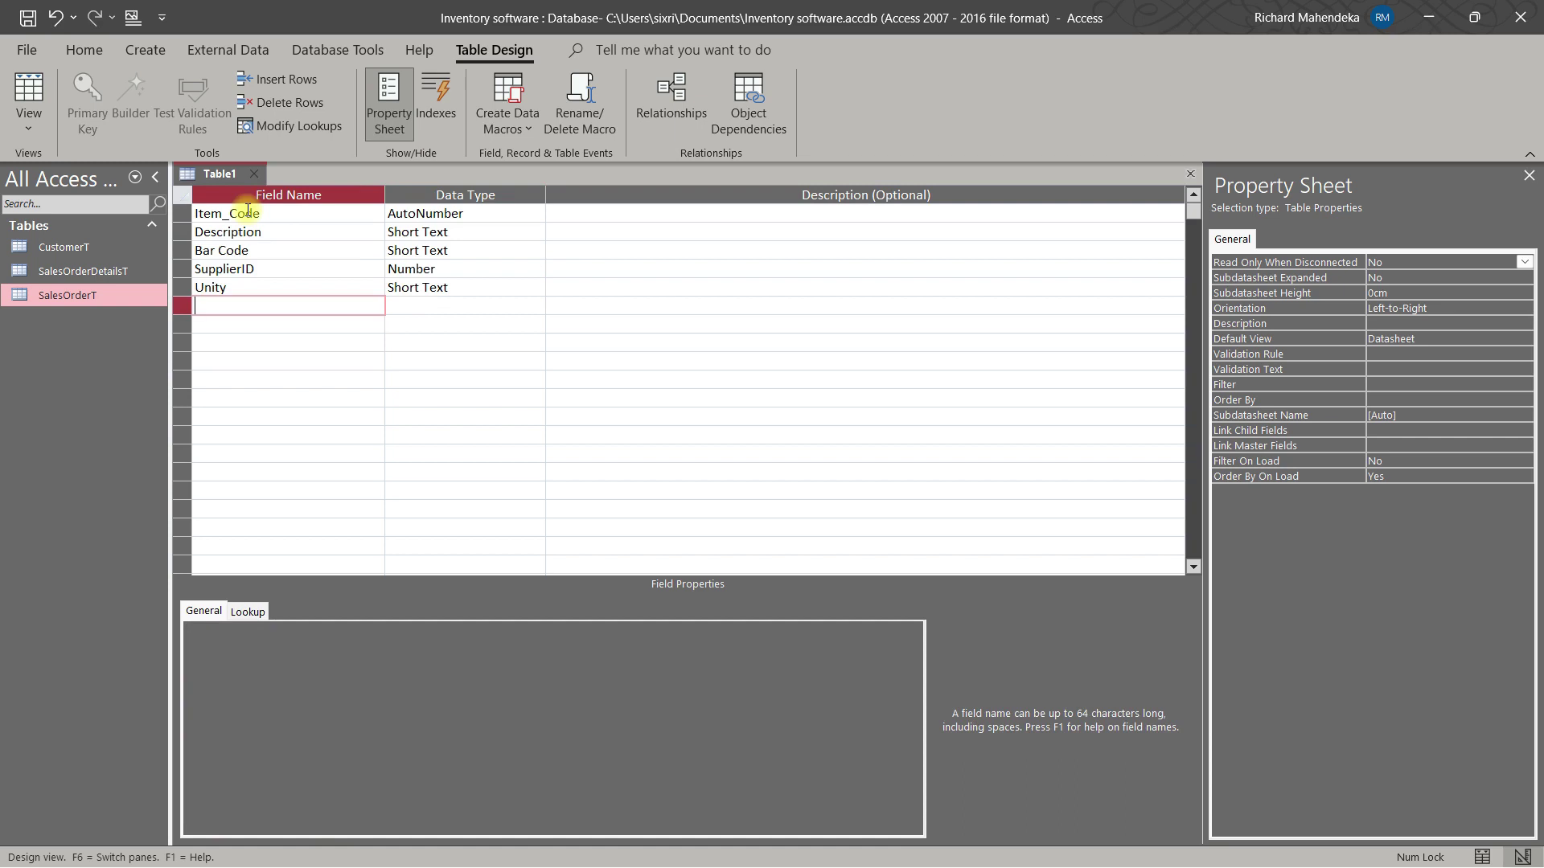
# Step: Add a field named Buying Price with the Currency data type below Unity
pyautogui.write('Buying Price')
pyautogui.press('Tab')
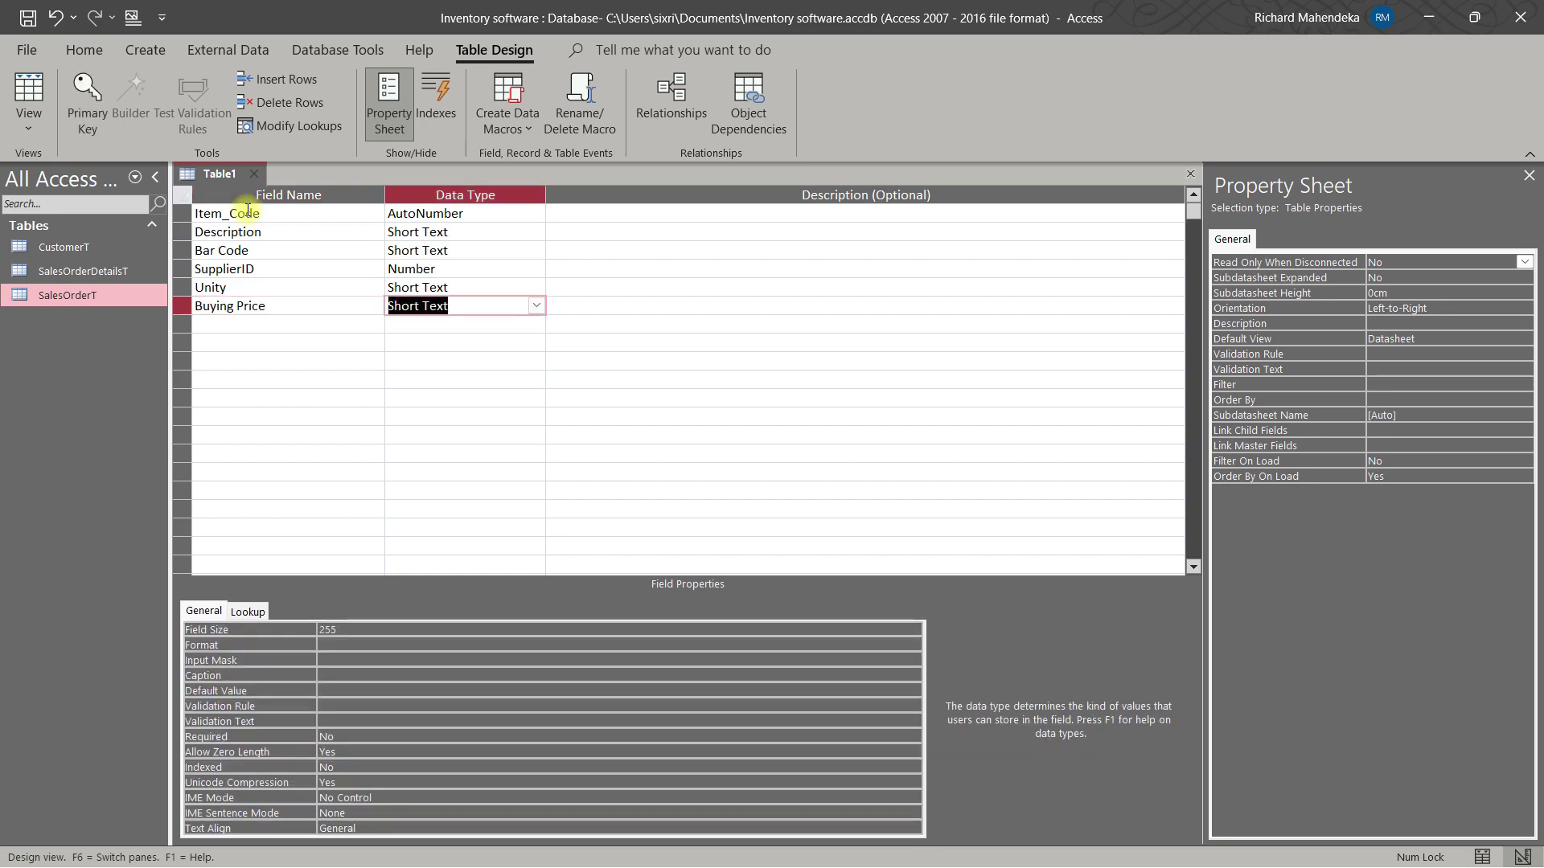
pyautogui.write('c')
pyautogui.press('Tab')
pyautogui.press('Tab')
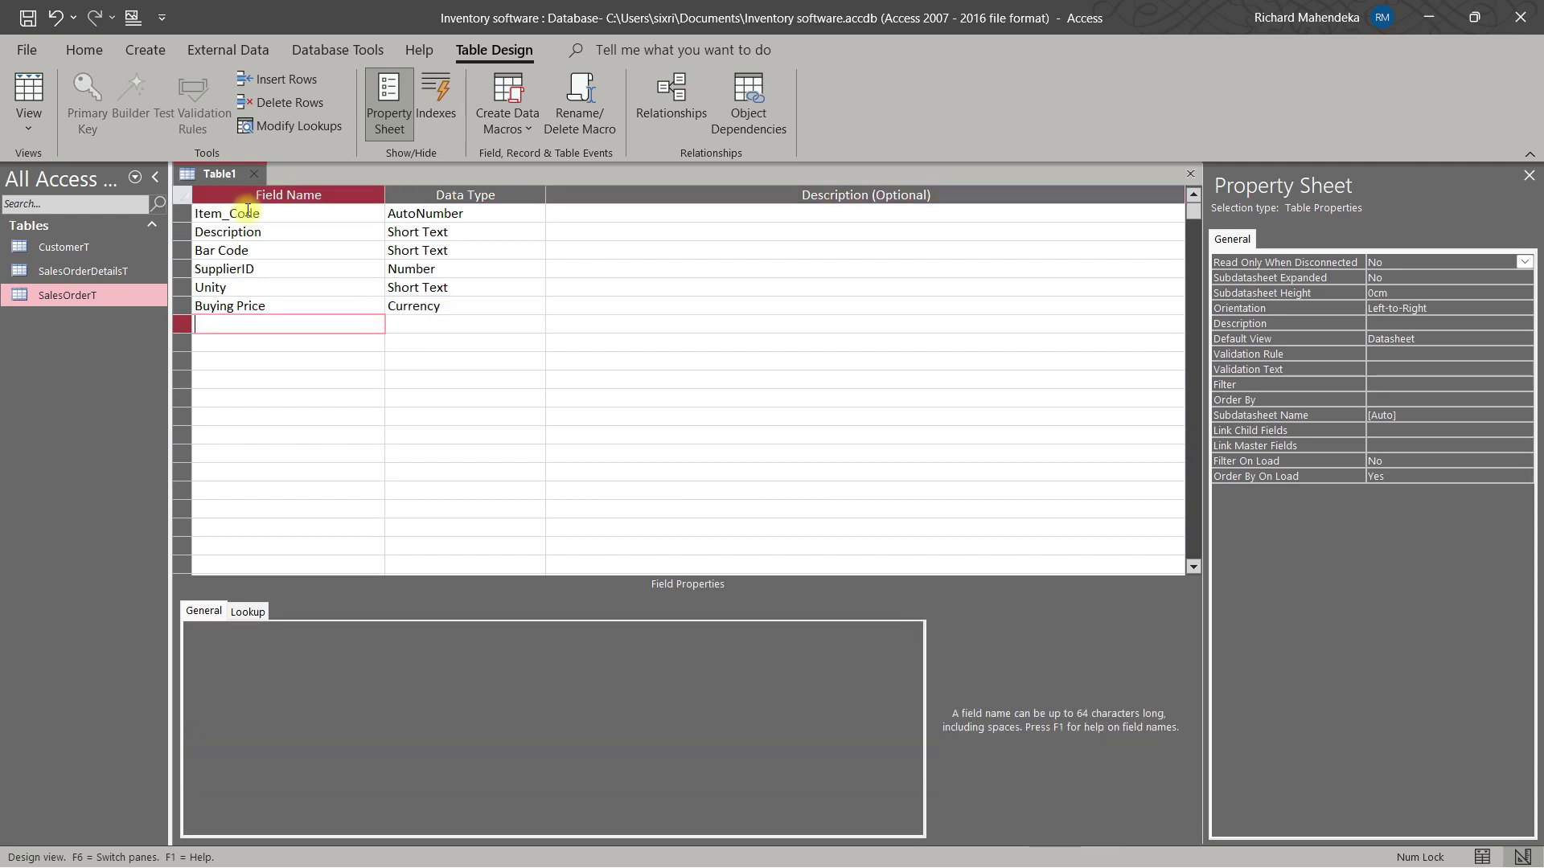
# Step: Add a field named WholeSale Price with the Currency data type below Buying Price
pyautogui.write('W')
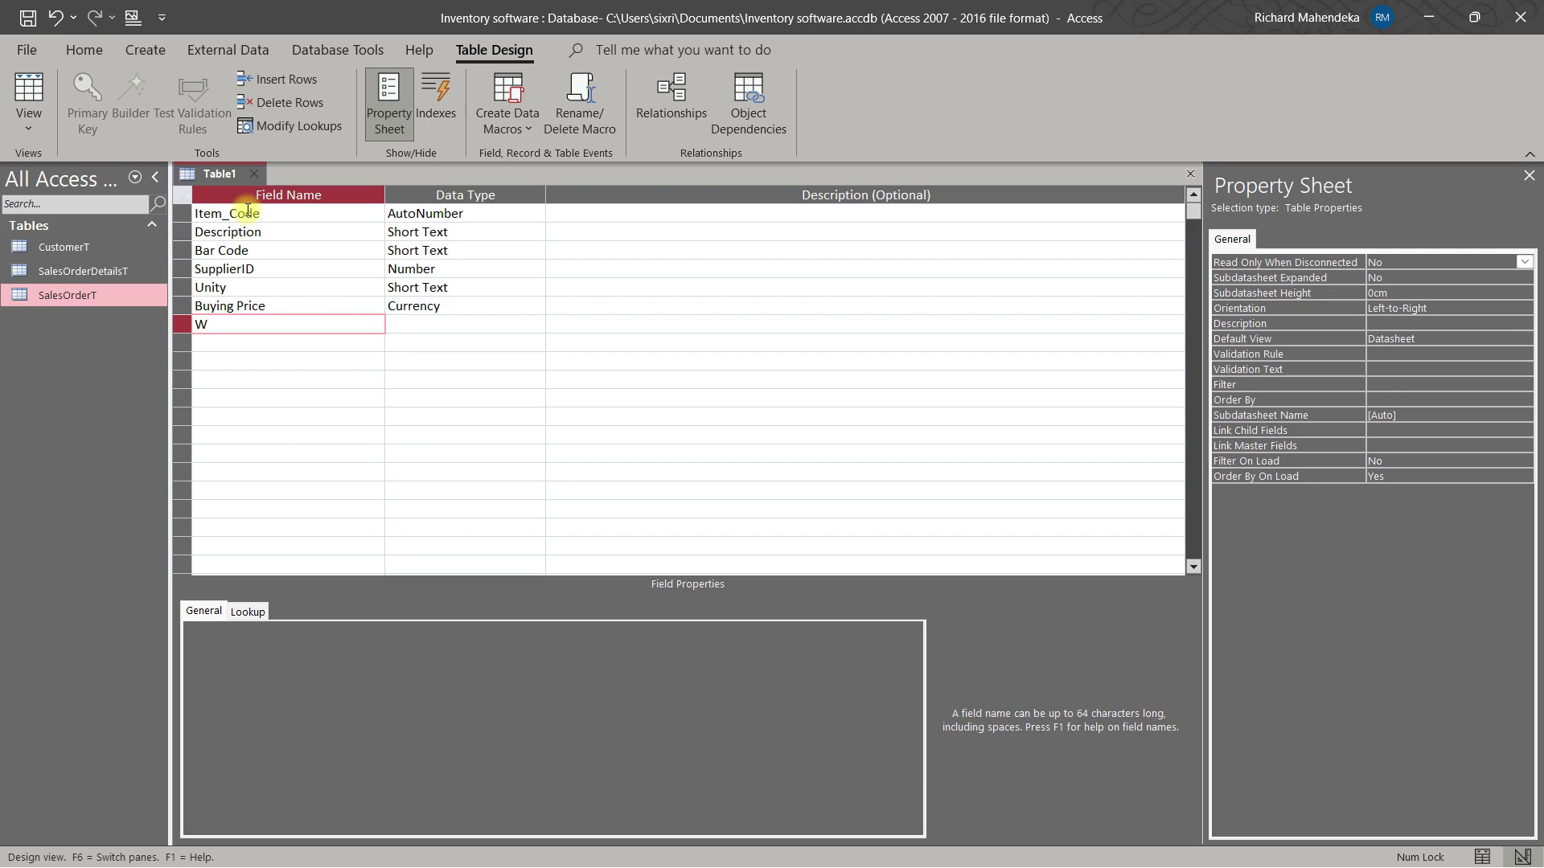
pyautogui.write('holeSale Price')
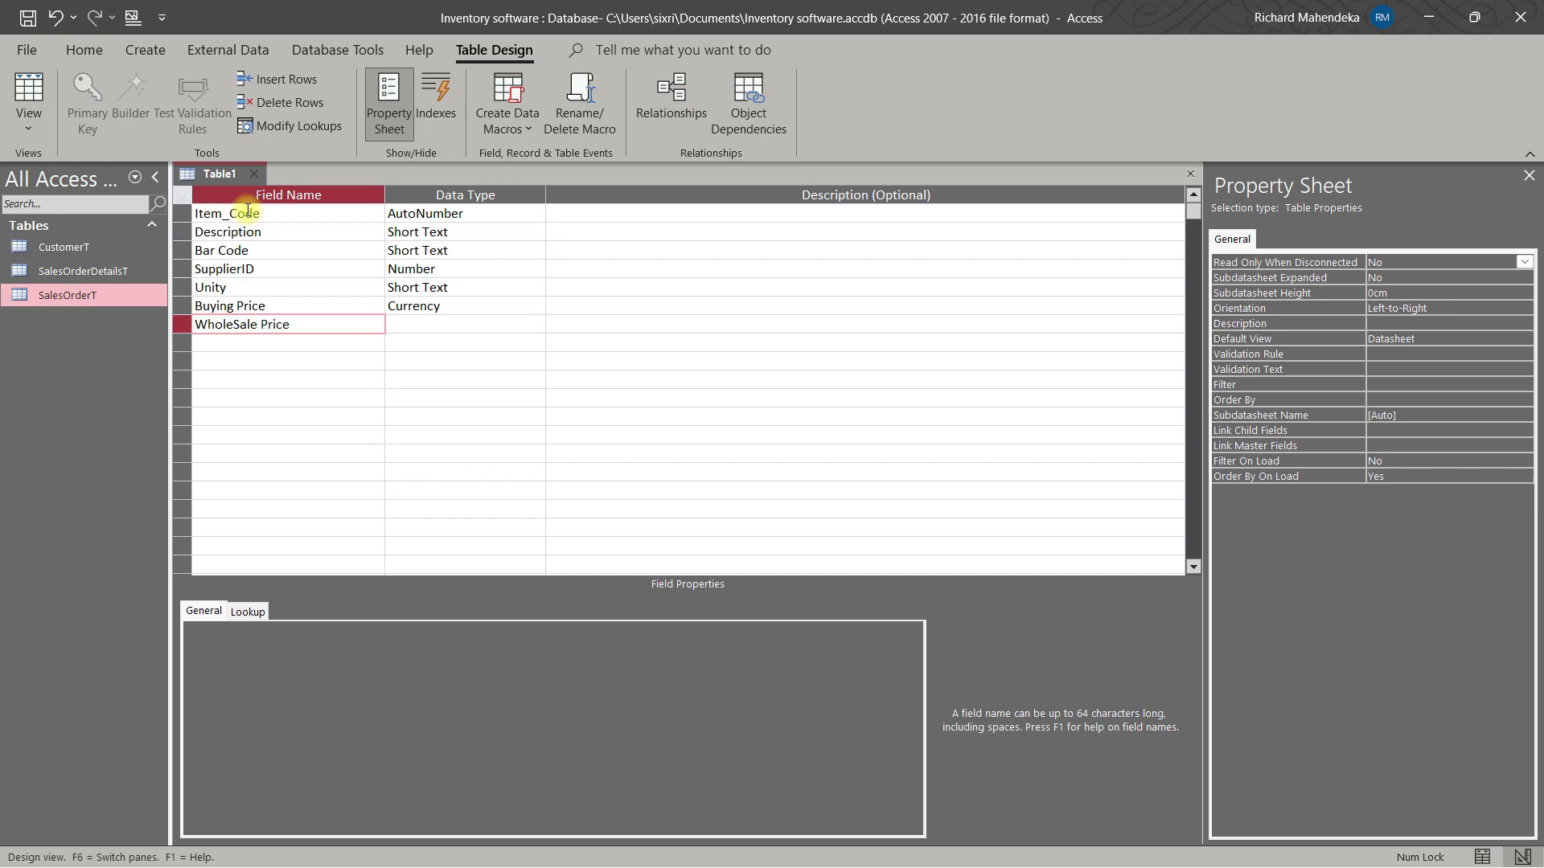
pyautogui.press('Tab')
pyautogui.write('c')
pyautogui.press('Return')
pyautogui.press('Return')
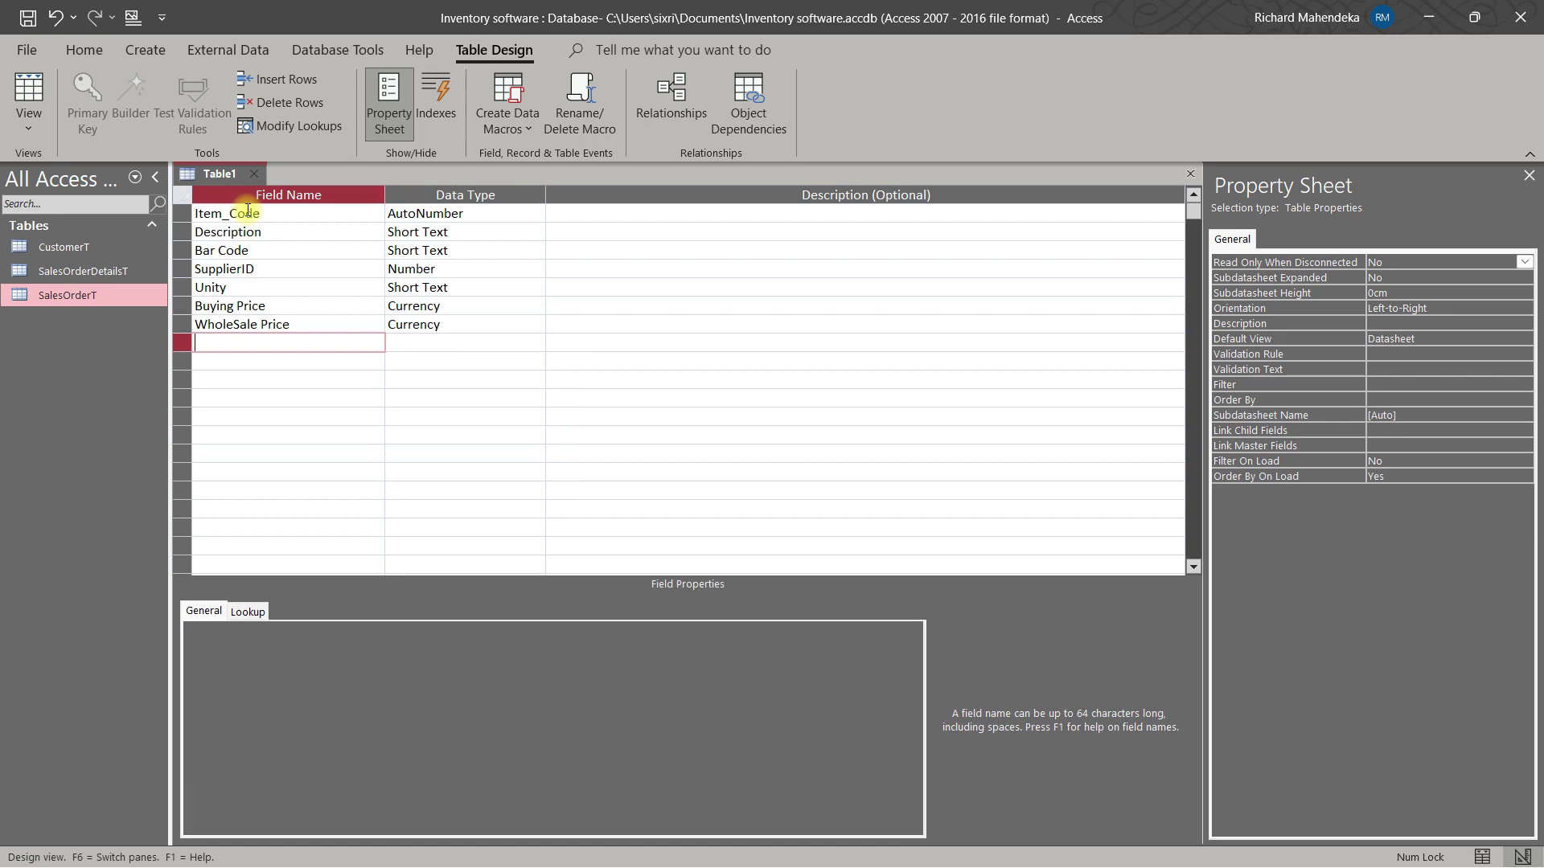
# Step: Add a field named Batch Number with the Short Text data type below WholeSale Price
pyautogui.write('Batch')
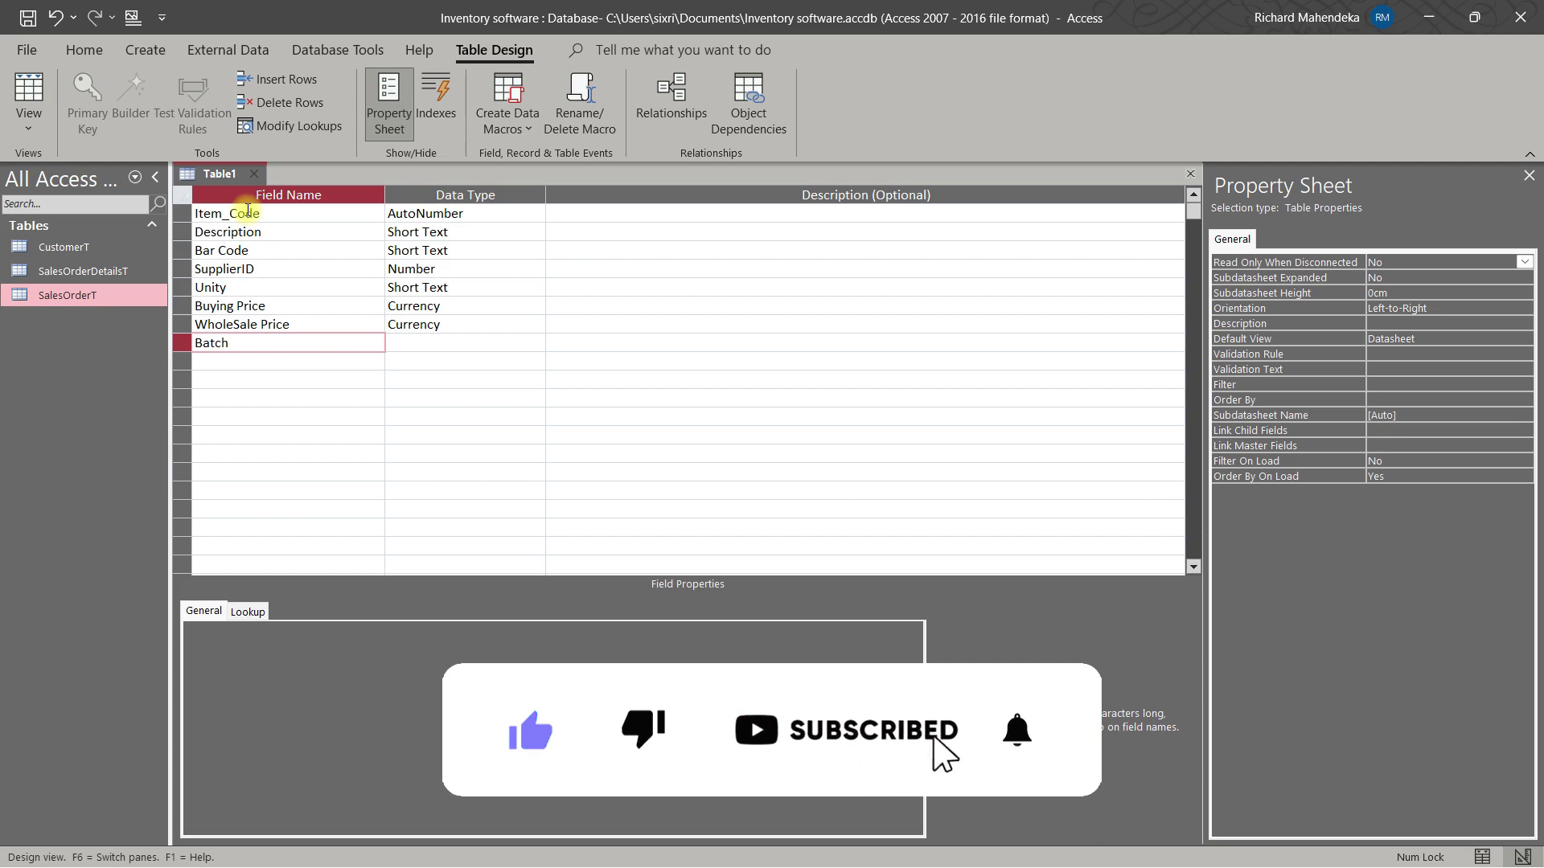
pyautogui.write(' Number')
pyautogui.press('Tab')
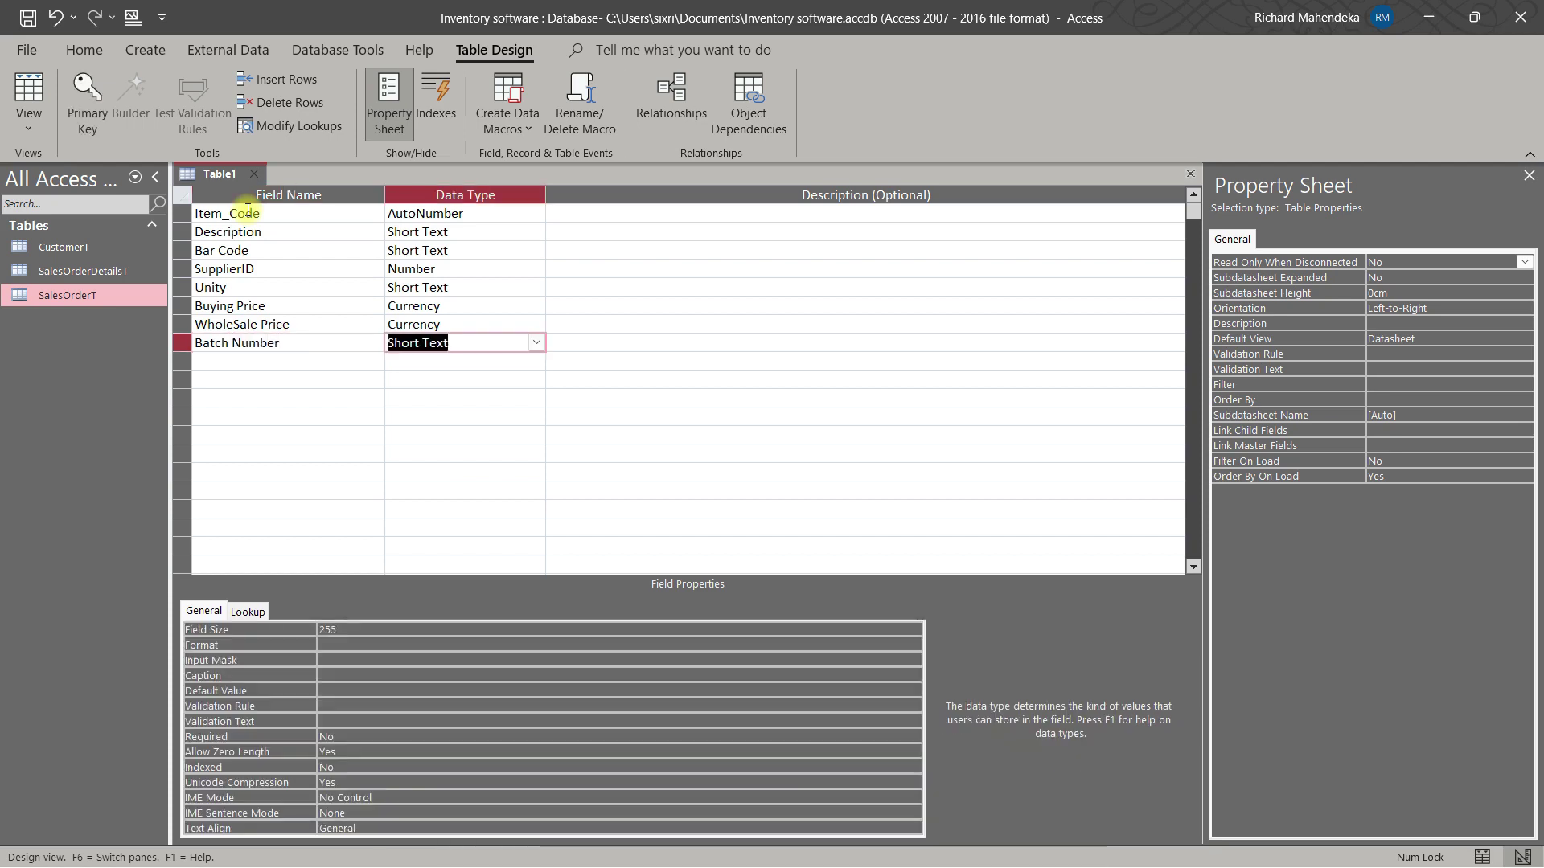
pyautogui.write('n')
pyautogui.press('Tab')
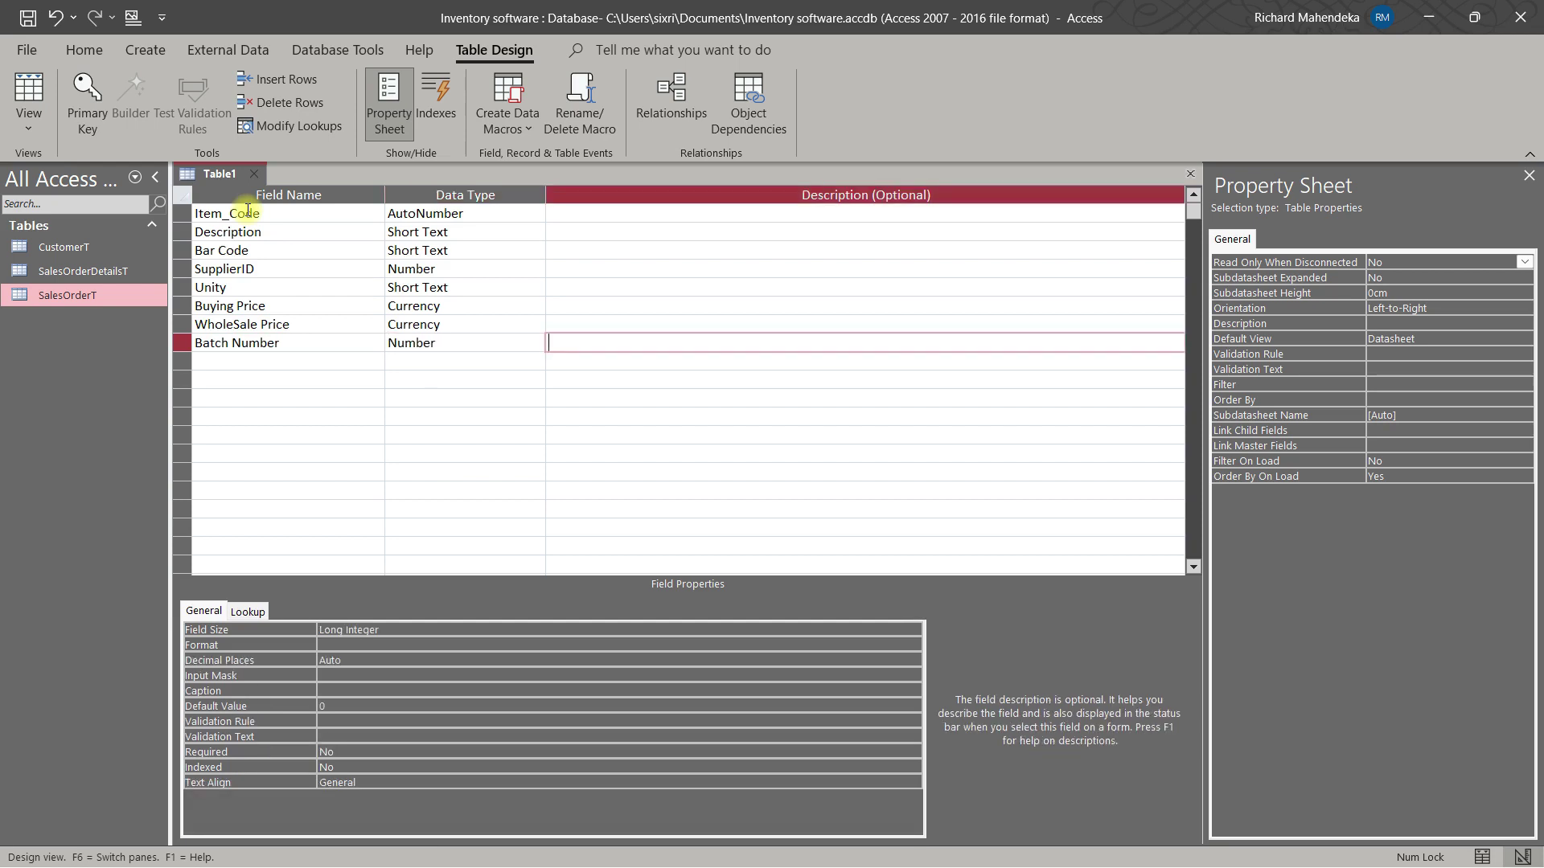
pyautogui.hotkey('shift', 'Tab')
pyautogui.press('BackSpace')
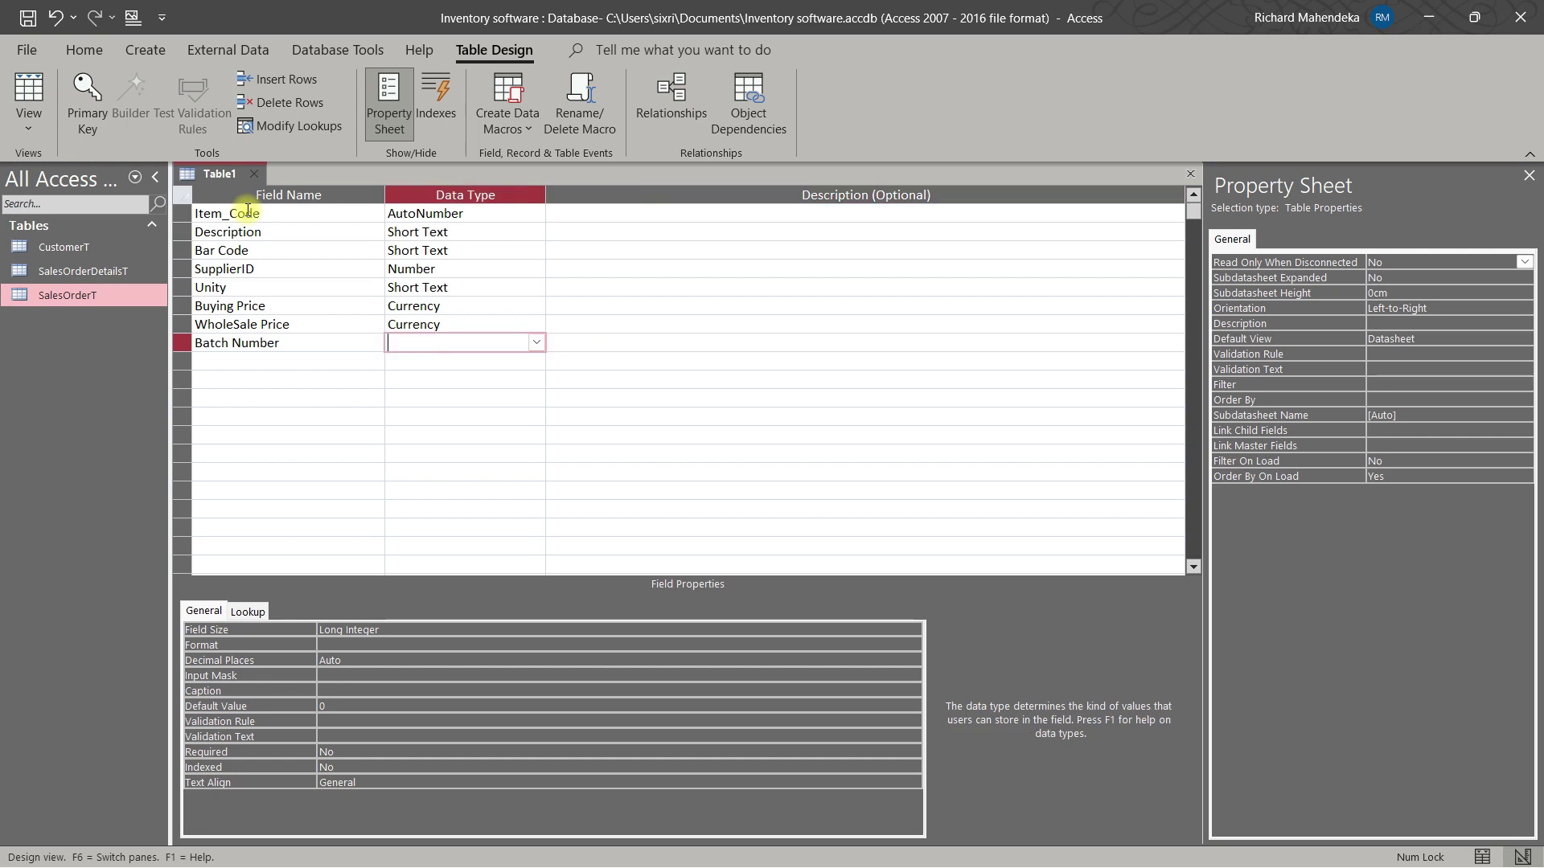
pyautogui.write('s')
pyautogui.press('Tab')
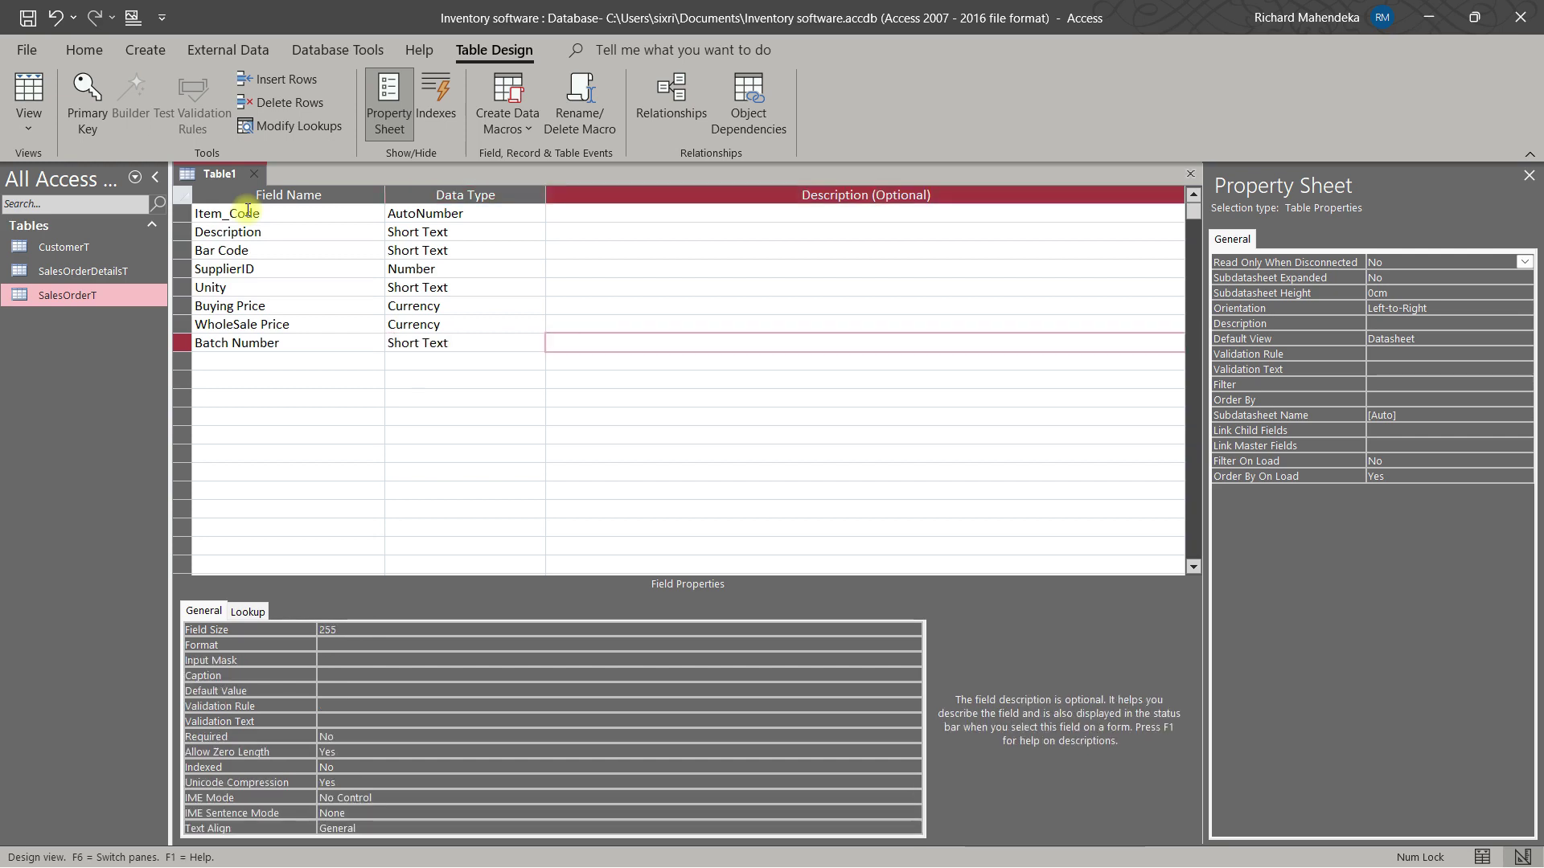
pyautogui.press('Tab')
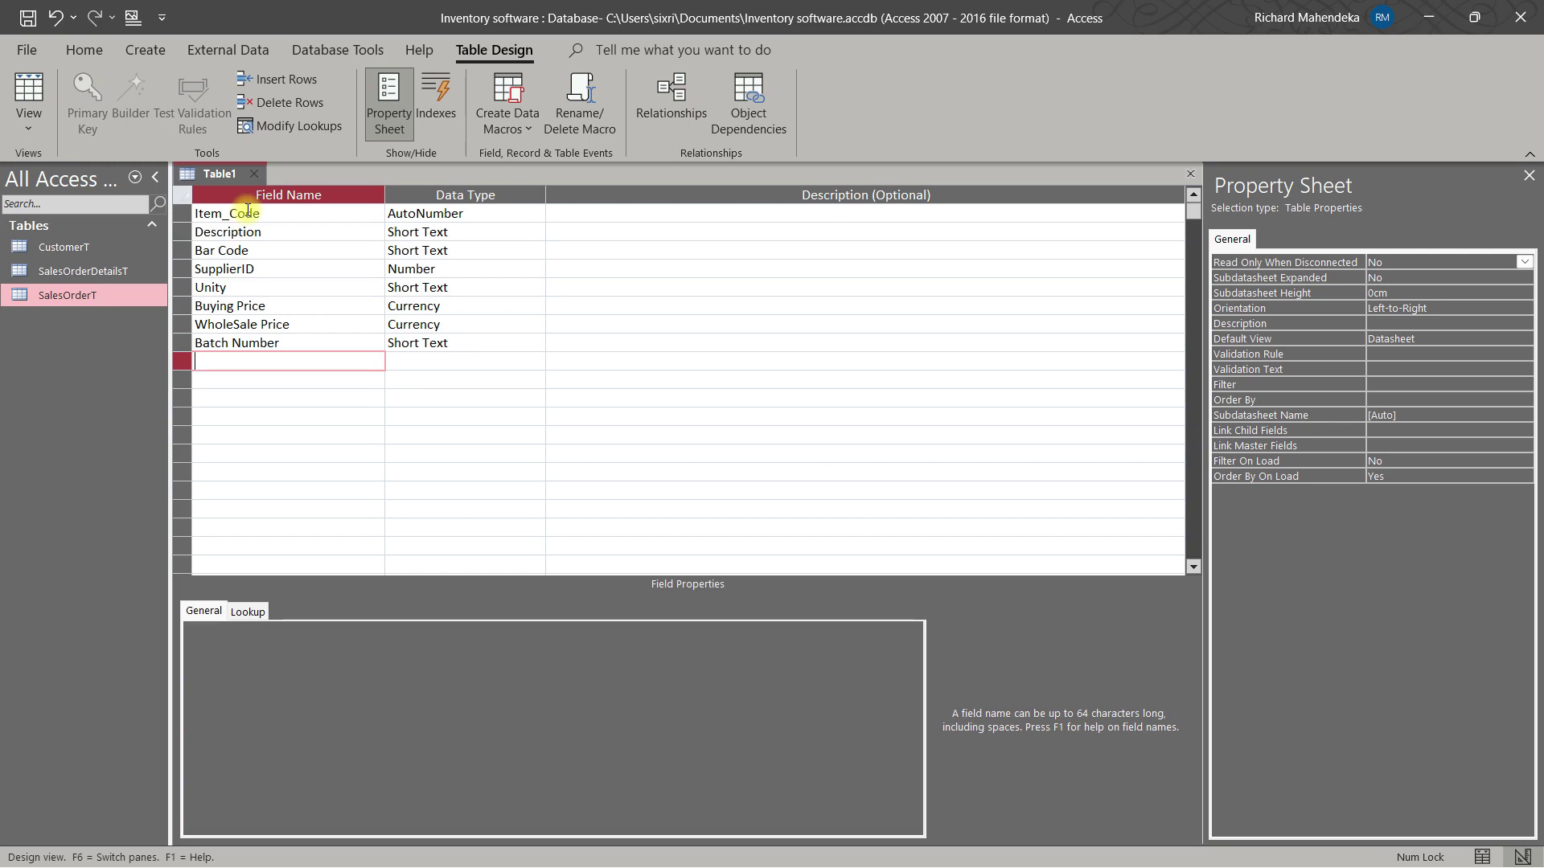
# Step: Add a field named Unit Price with the Currency data type below Batch Number
pyautogui.write('Unit Price')
pyautogui.press('Tab')
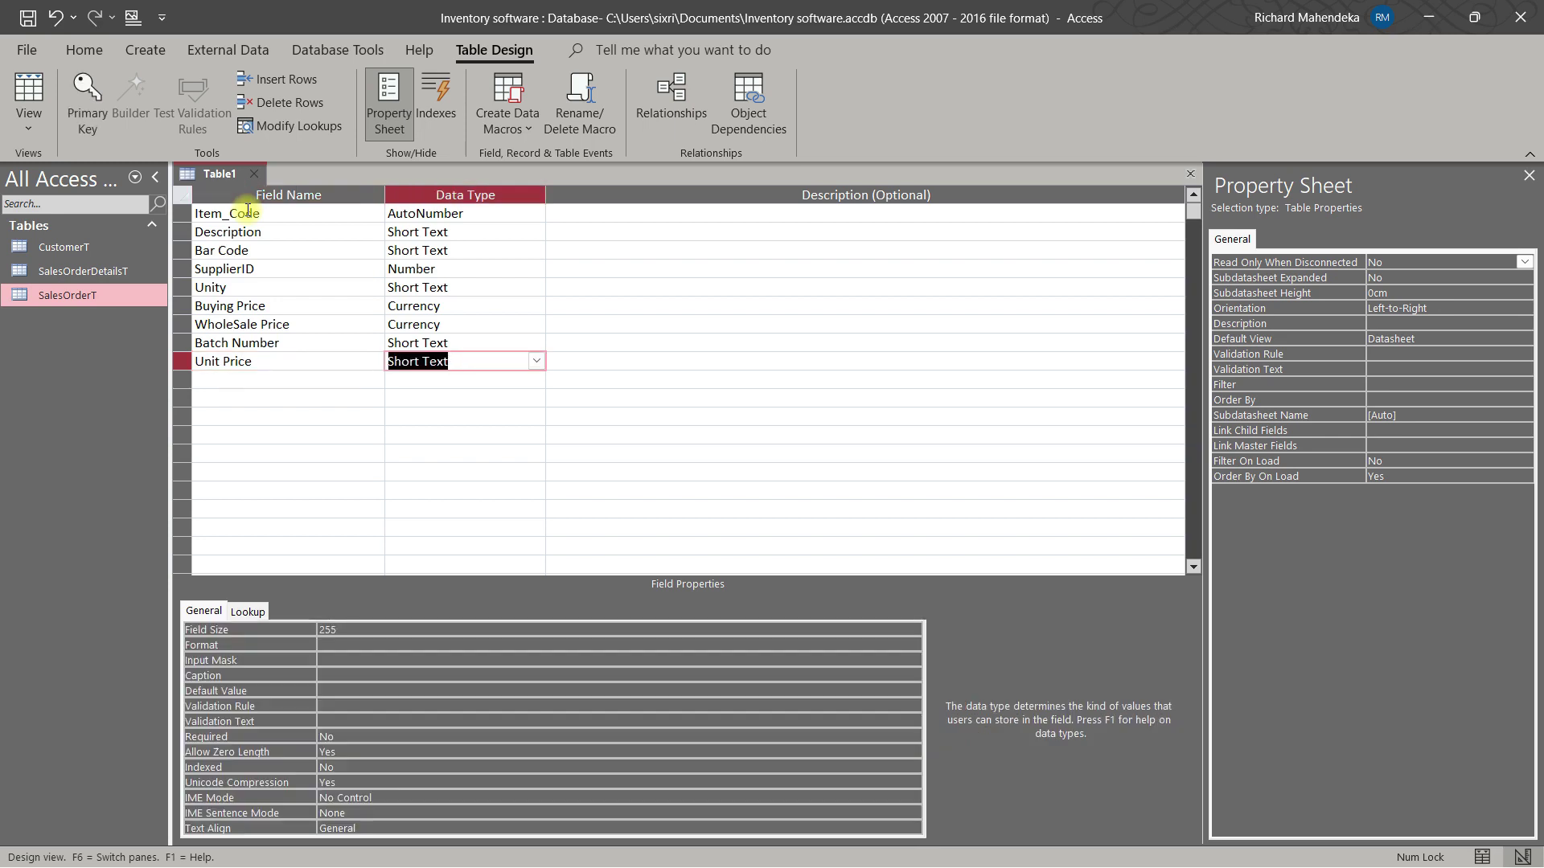
pyautogui.write('currency')
pyautogui.press('Tab')
pyautogui.press('Tab')
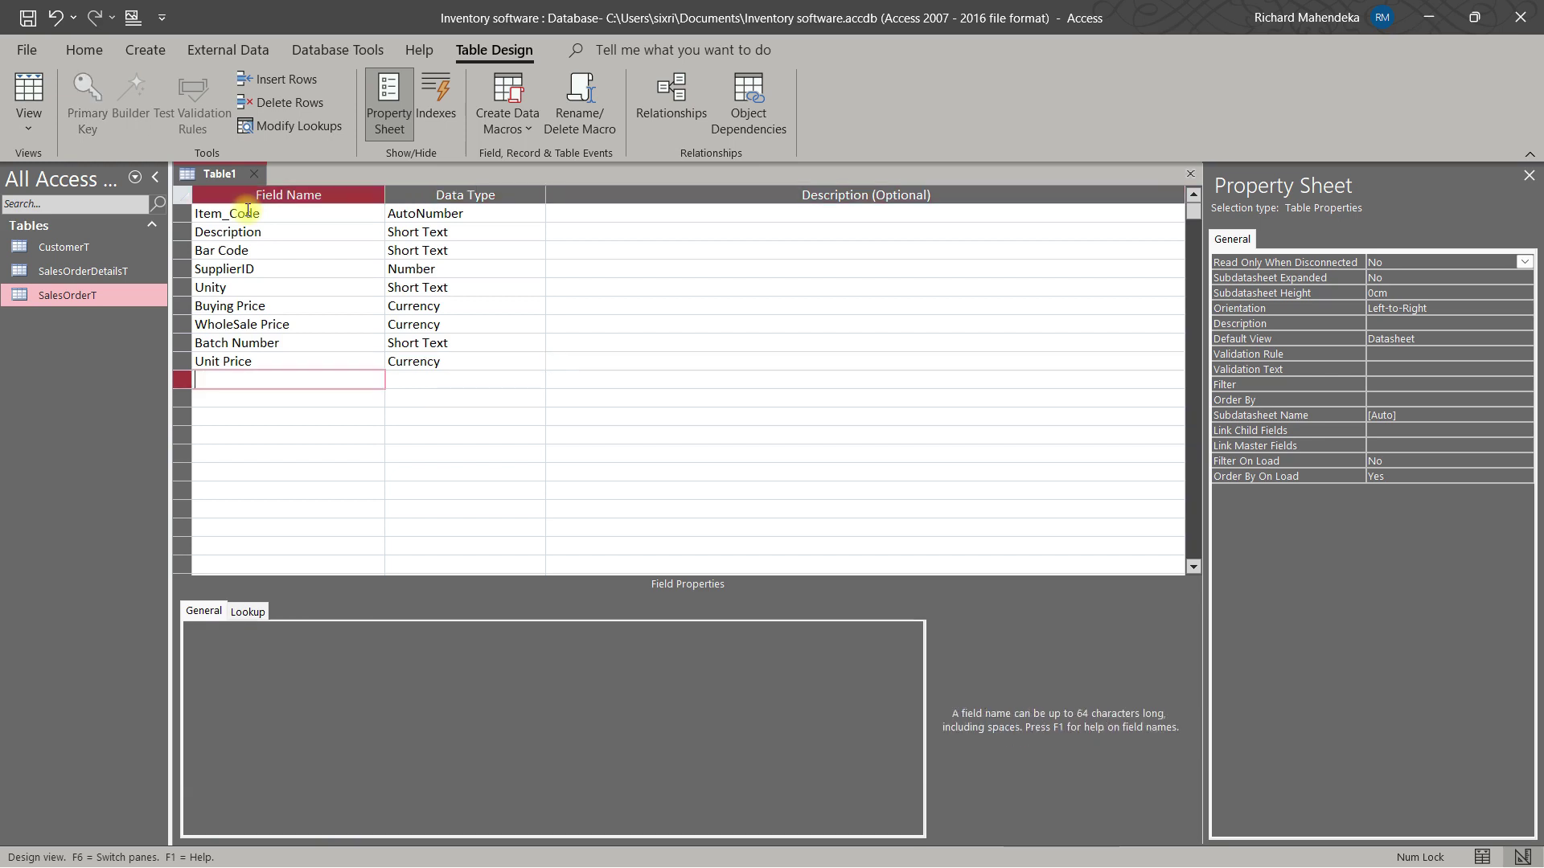
# Step: Add a field named Inve_Qnt with the Number data type below Unit Price
pyautogui.write('Inve')
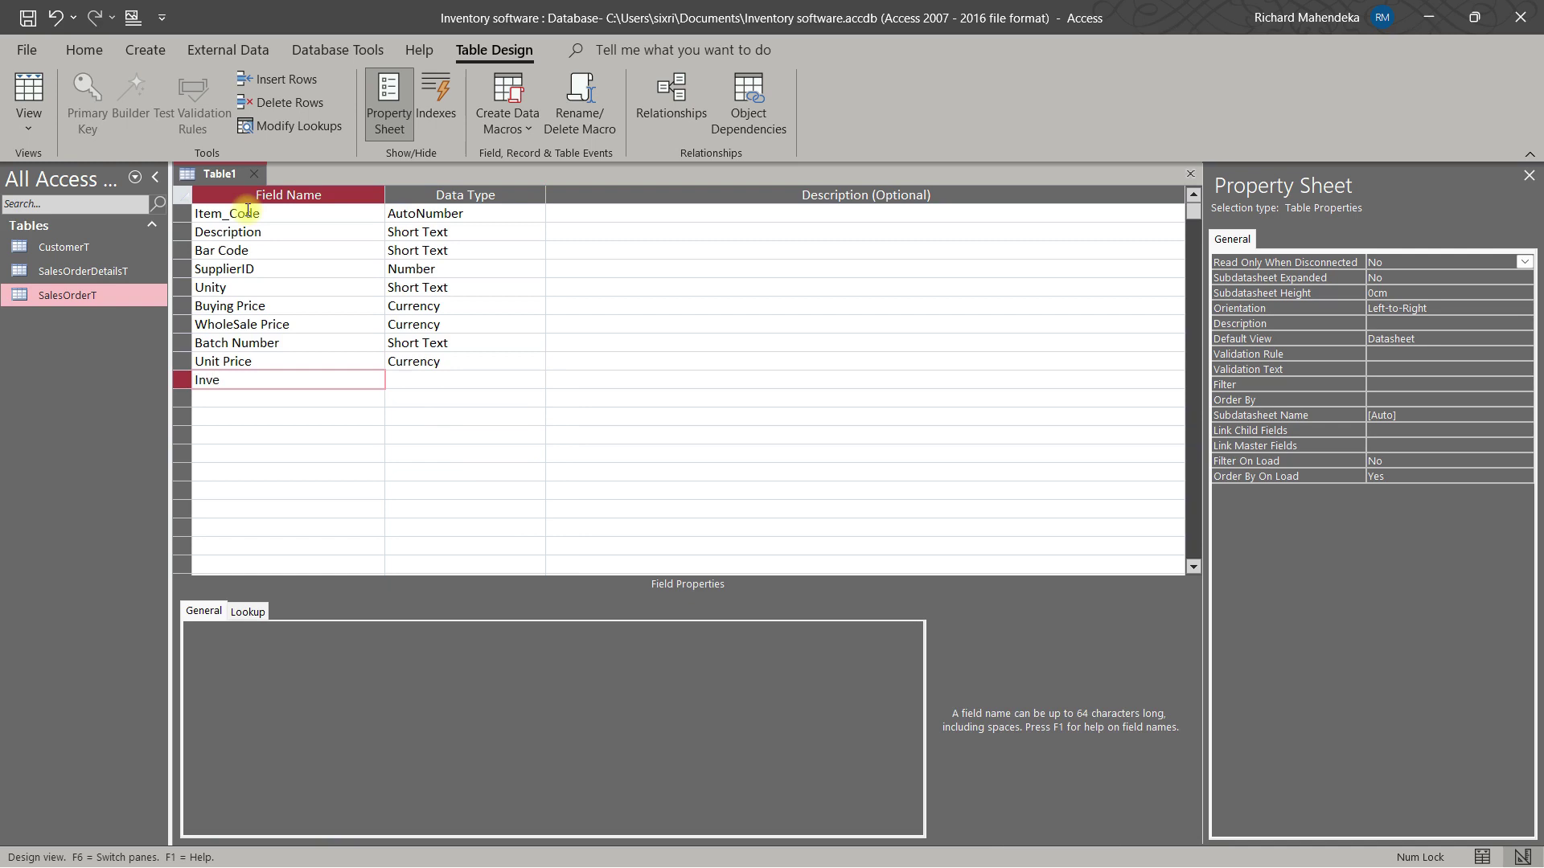
pyautogui.write('_Qnt')
pyautogui.press('Tab')
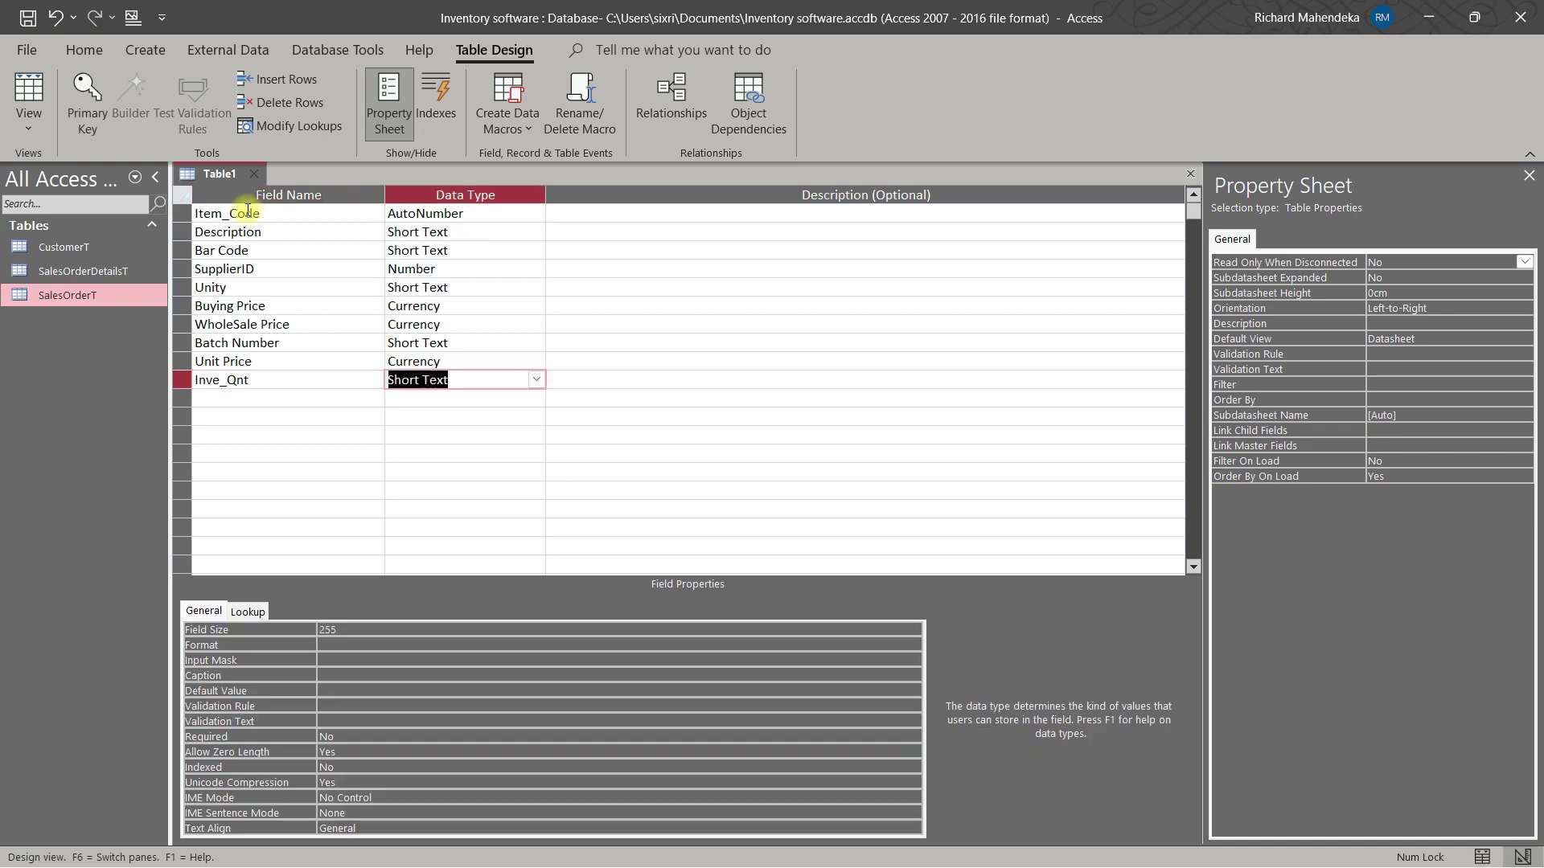
pyautogui.write('Number')
pyautogui.press('Tab')
pyautogui.press('Tab')
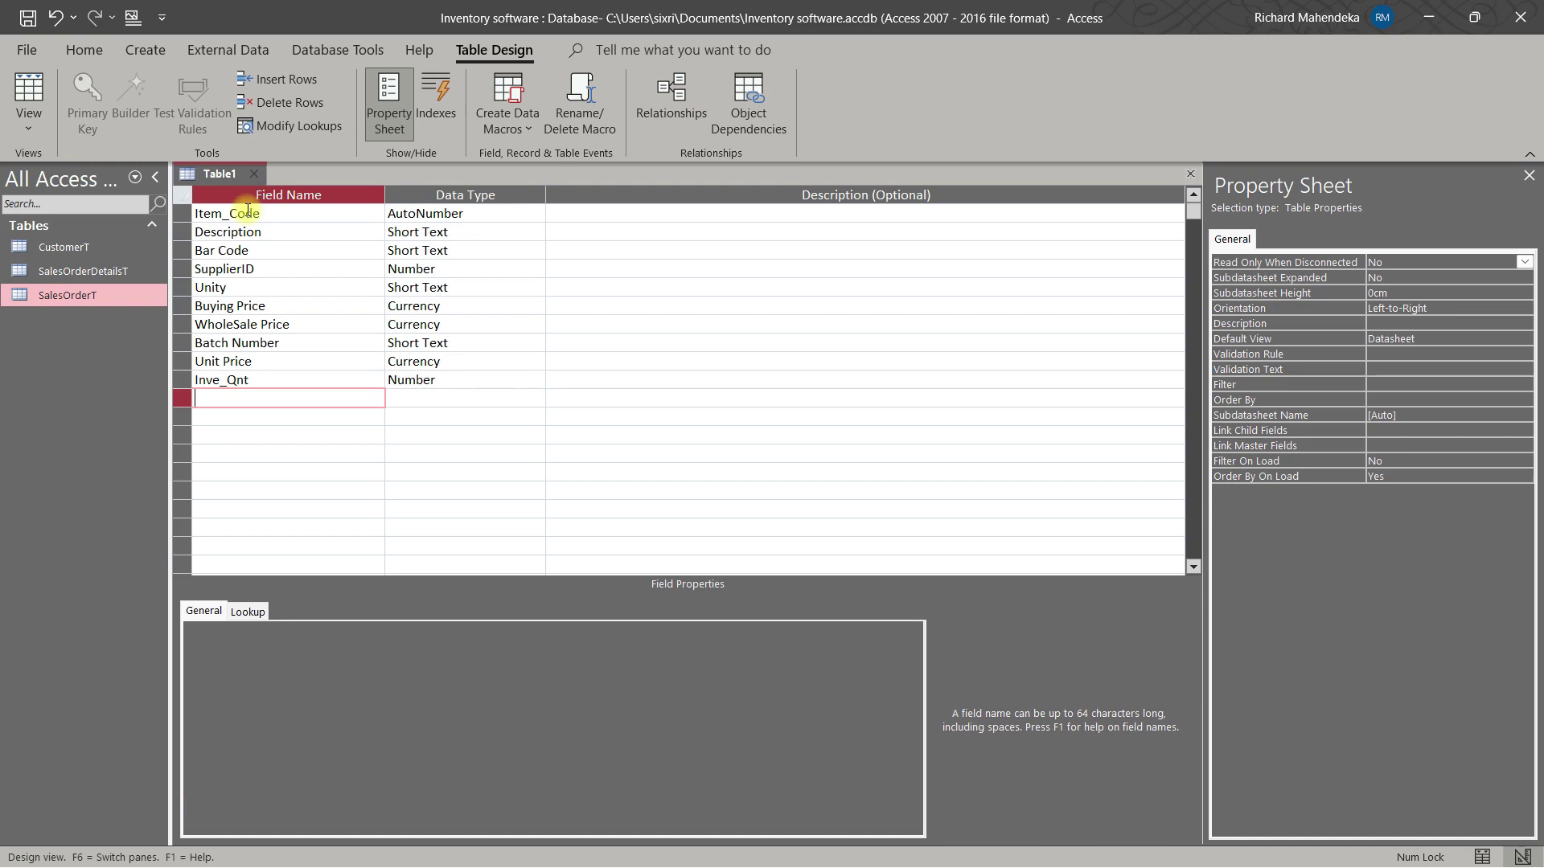
# Step: Add a field named Expire Date with the Date/Time data type below Inve_Qnt
pyautogui.write('Expire Date')
pyautogui.press('Tab')
pyautogui.write('d')
pyautogui.press('Tab')
pyautogui.press('Tab')
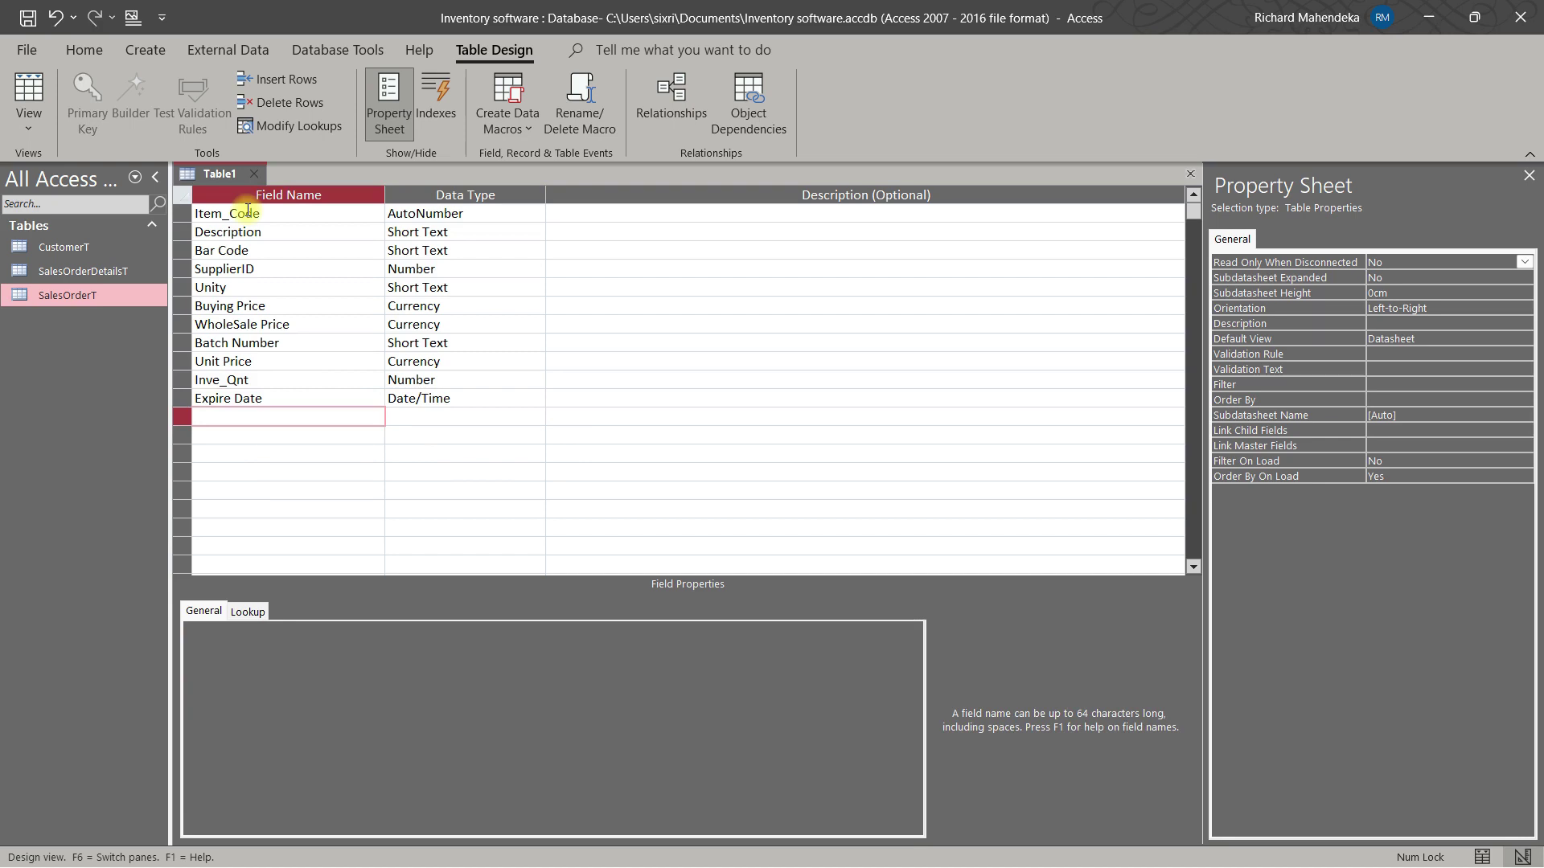
# Step: Add a field named Drug Inf with the Number data type below Expire Date
pyautogui.write('Drug Inf')
pyautogui.press('Tab')
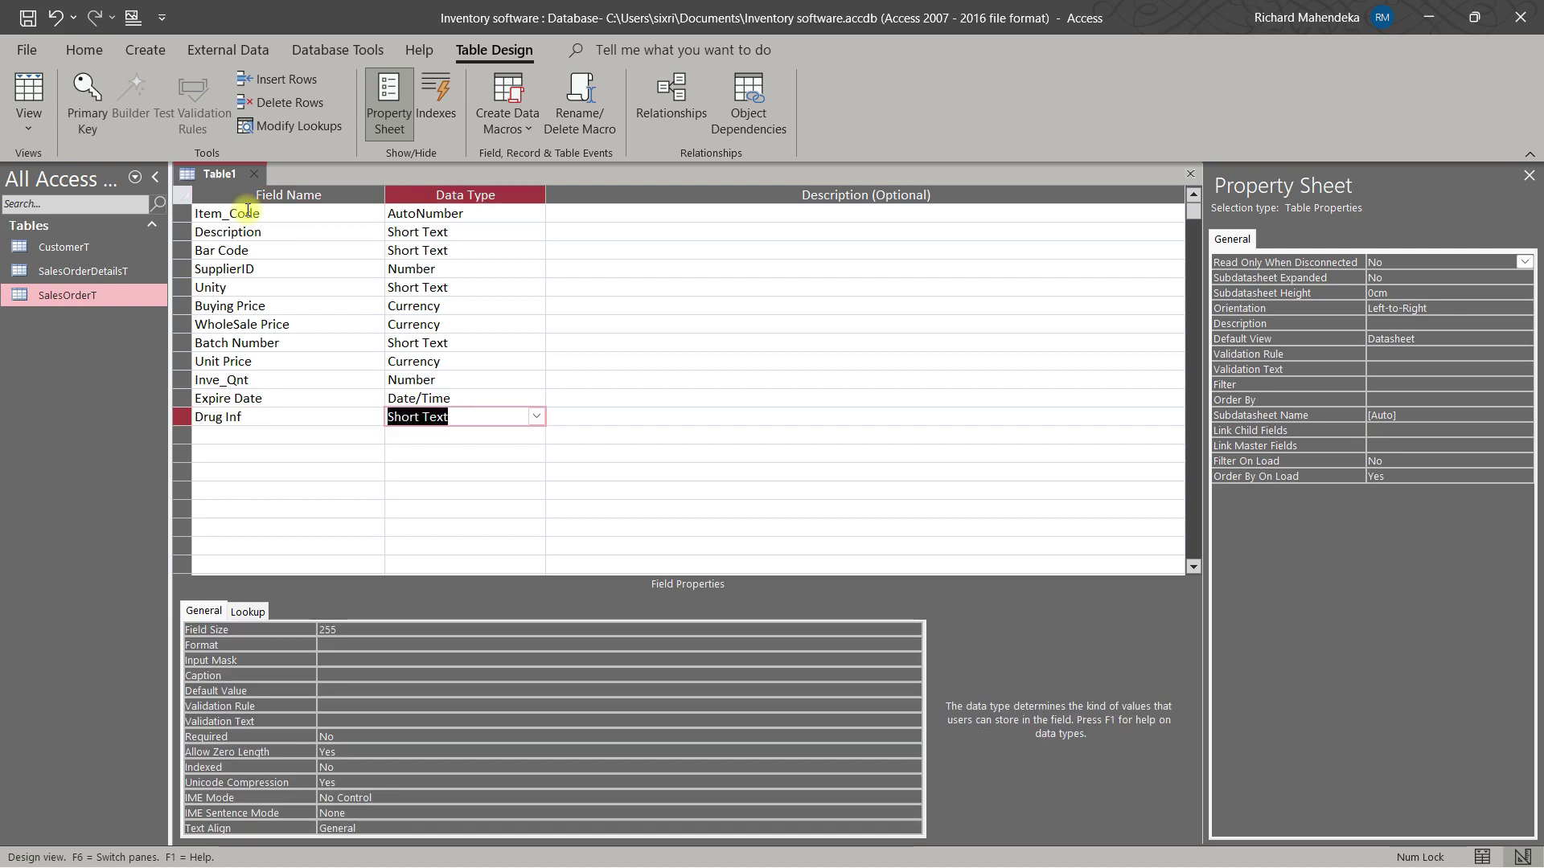
pyautogui.write('number')
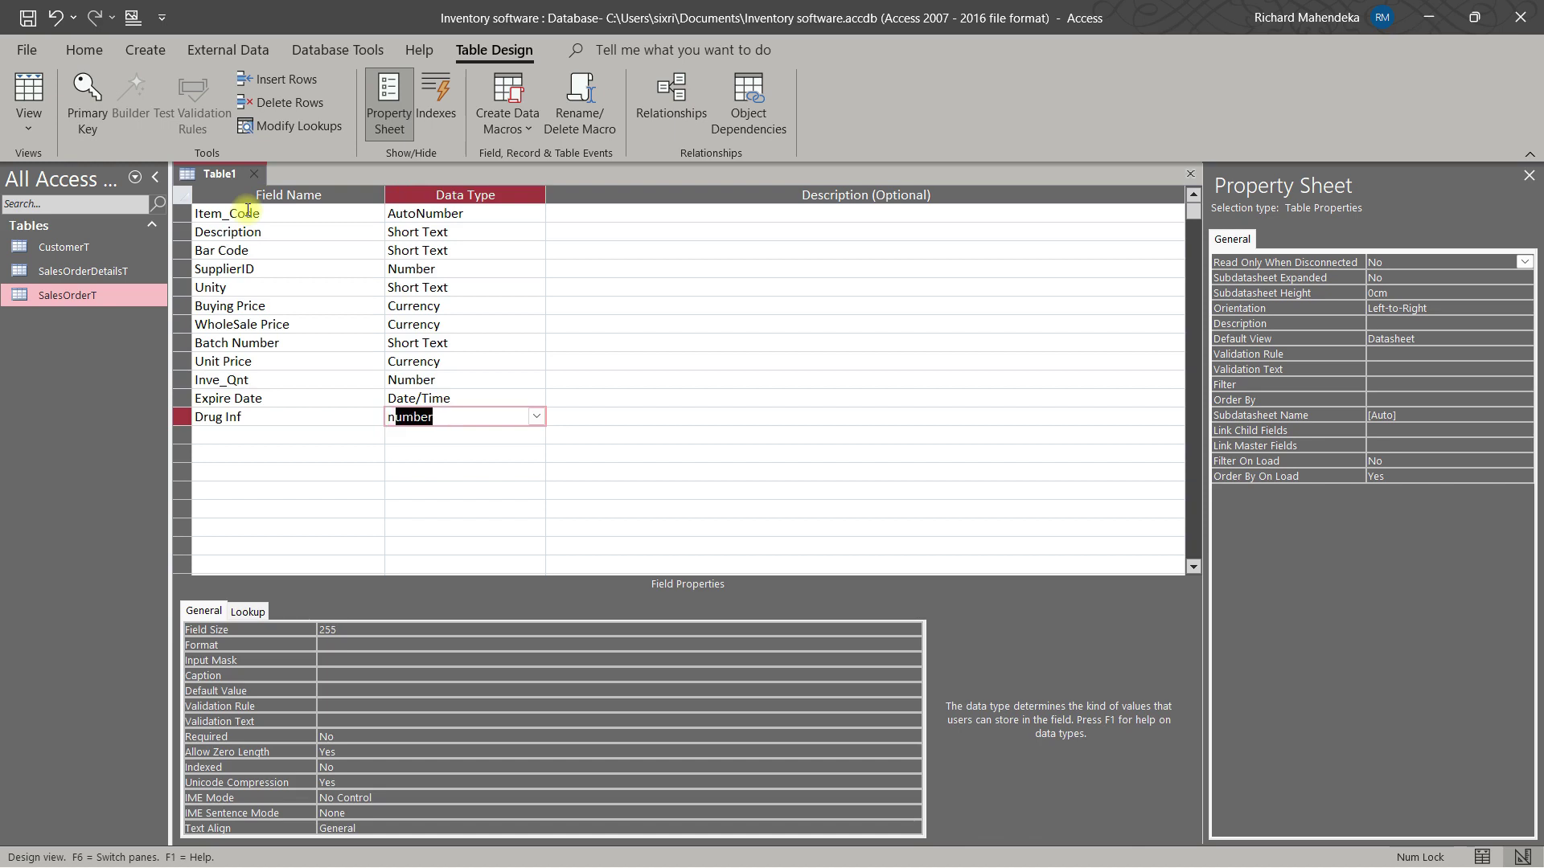
pyautogui.press('Tab')
pyautogui.press('Tab')
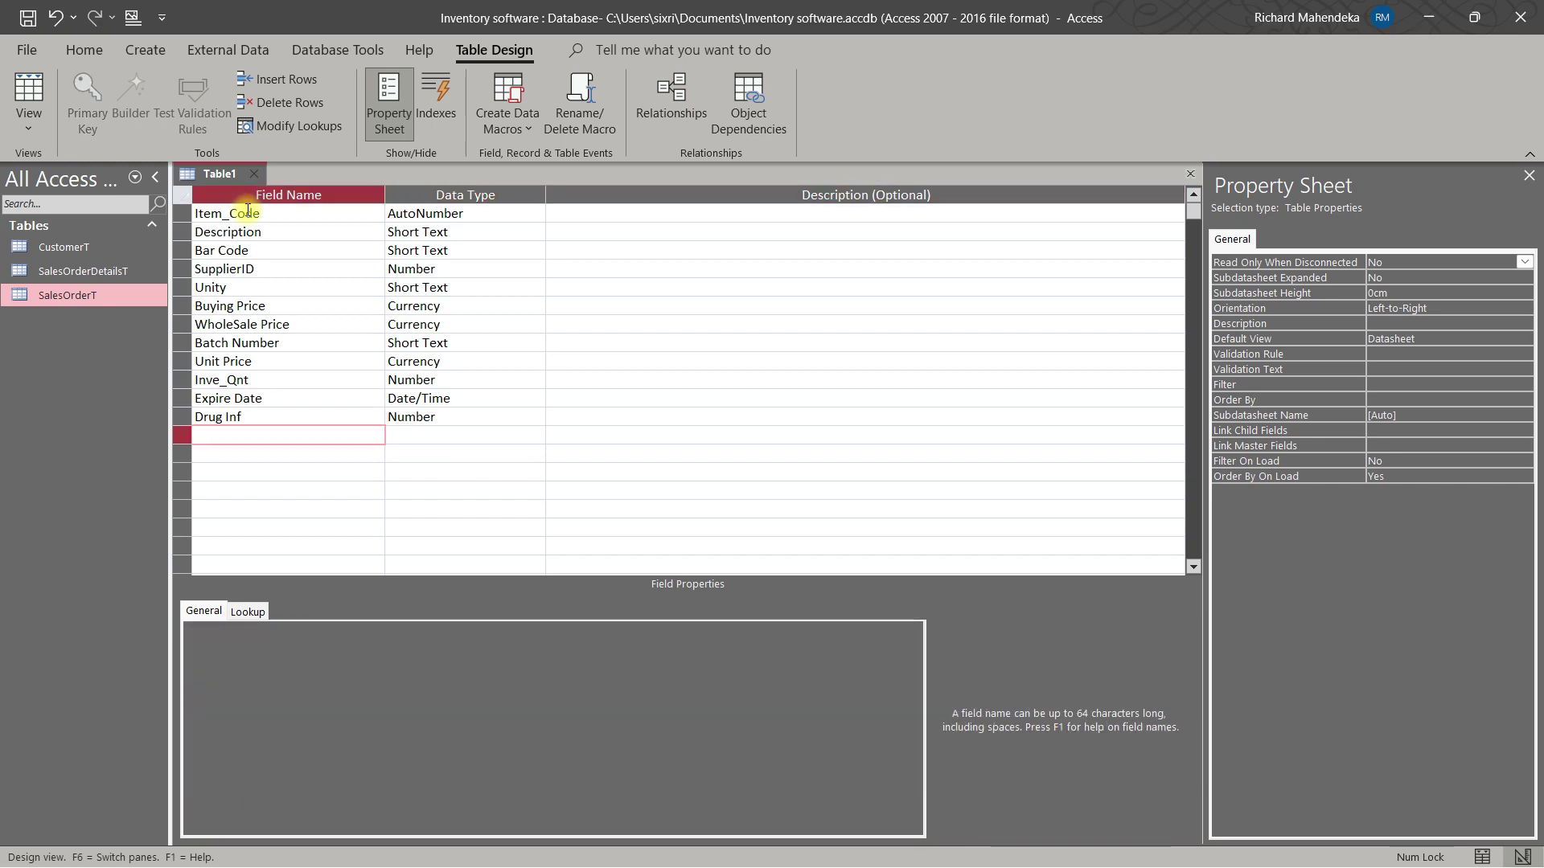
# Step: Add a field named Formulation with the Short Text data type below Drug Inf
pyautogui.write('Formulation')
pyautogui.press('Return')
pyautogui.press('Return')
pyautogui.press('Return')
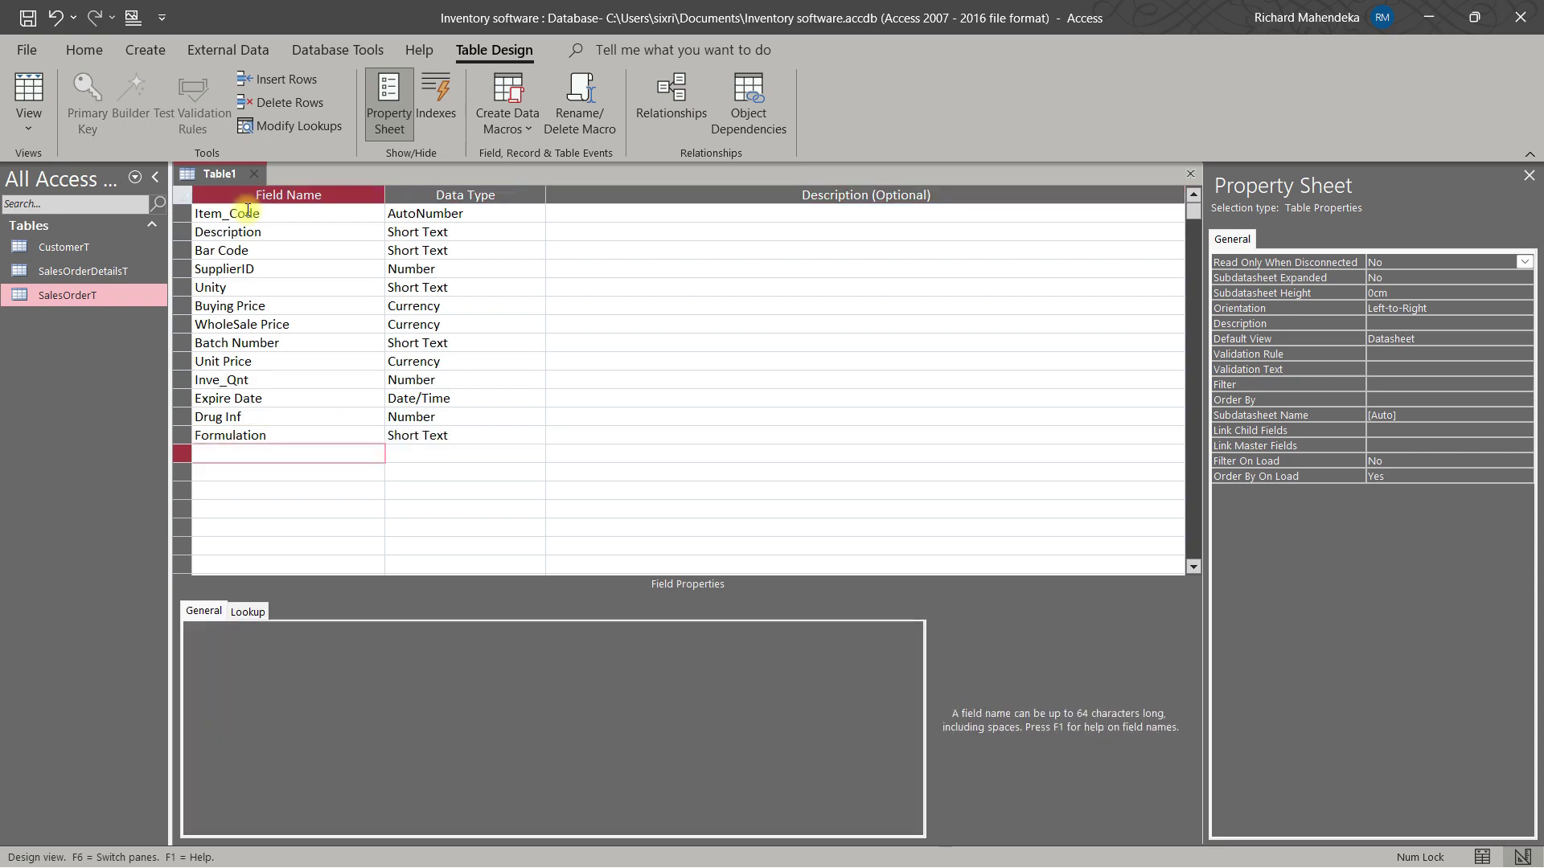
# Step: Add a field named Dossage with the Short Text data type below Formulation
pyautogui.write('Dossage')
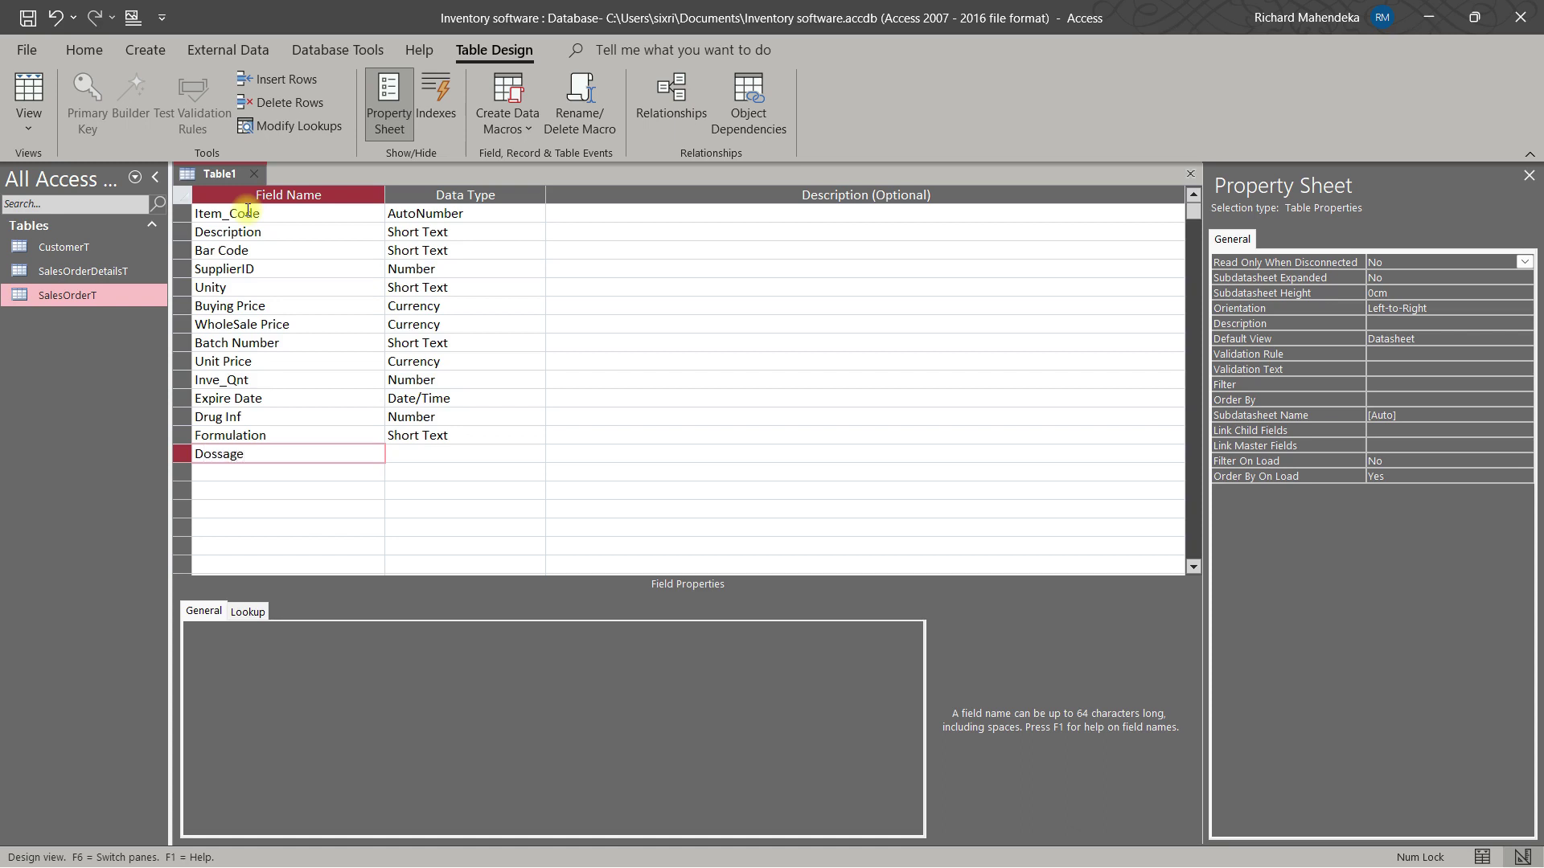
pyautogui.press('Return')
pyautogui.press('Return')
pyautogui.press('Return')
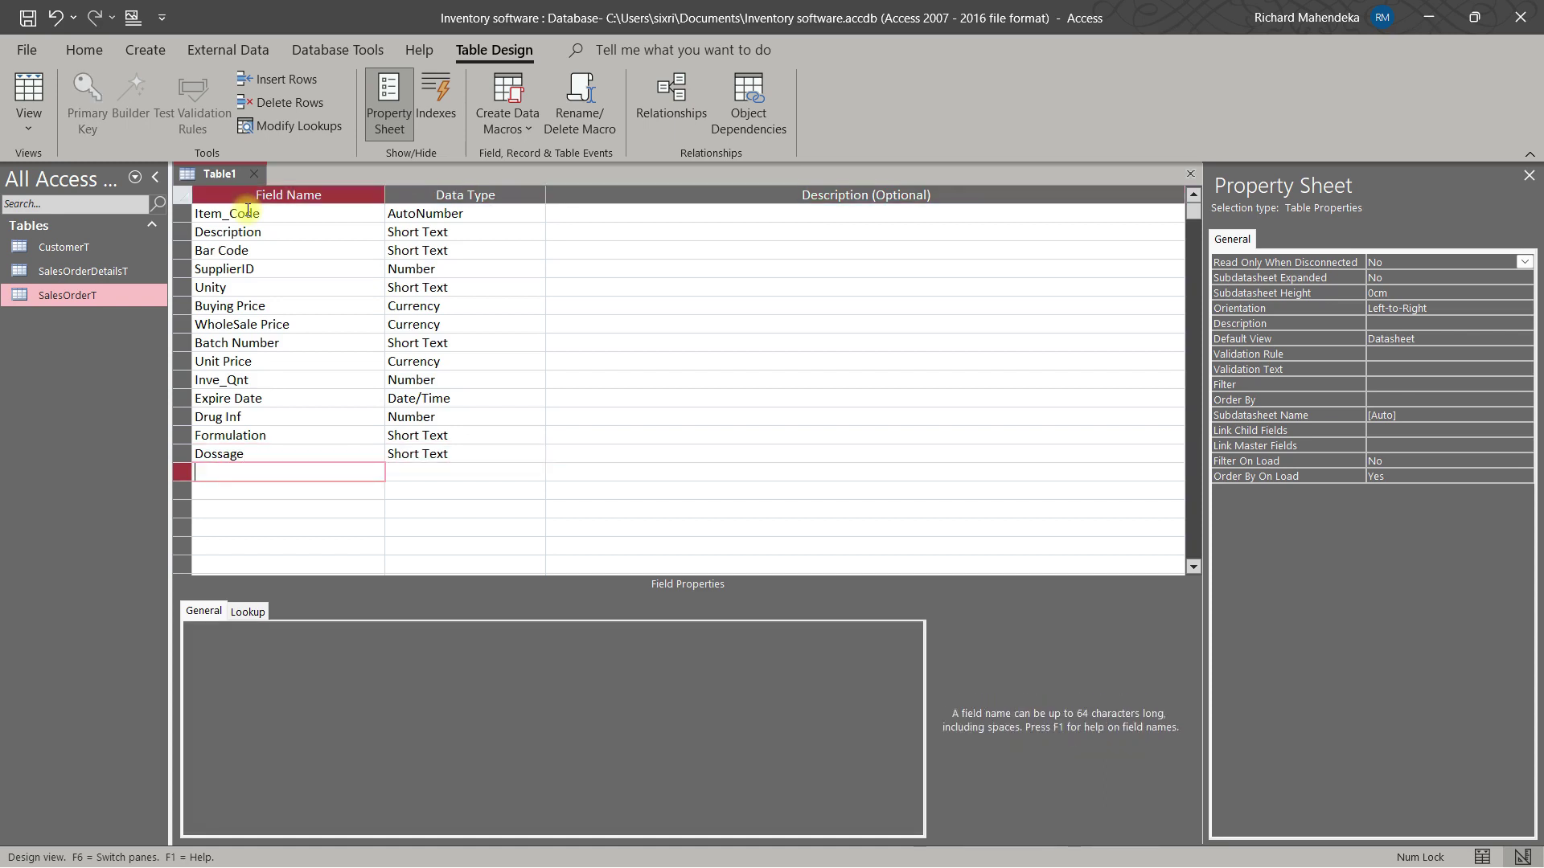
# Step: Add a field named Med_Instruction with the Long Text data type below Dossage
pyautogui.write('Med_Ins')
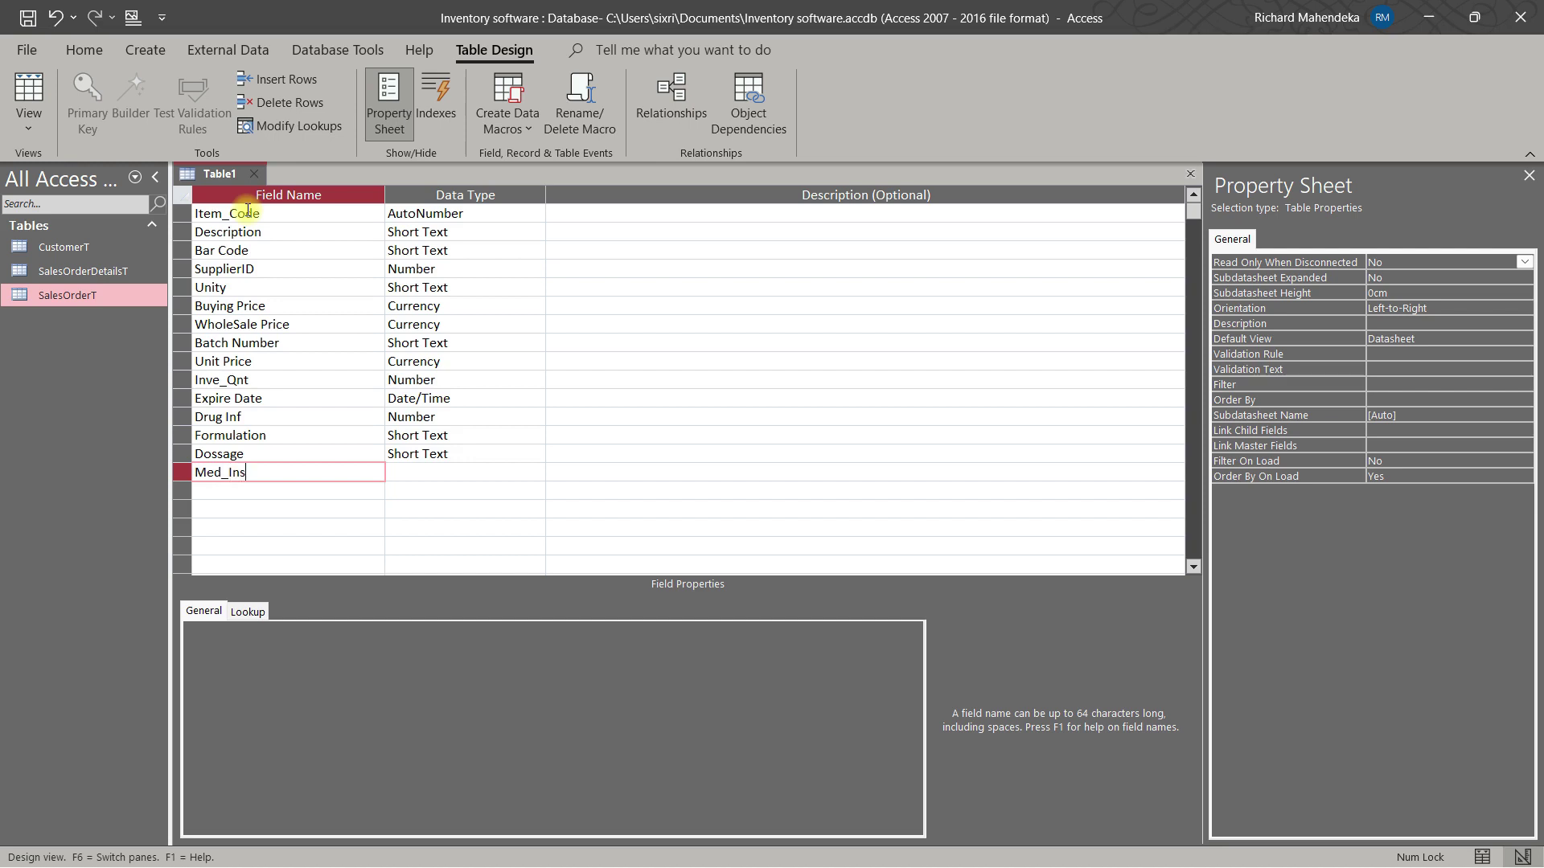
pyautogui.write('truction')
pyautogui.press('Tab')
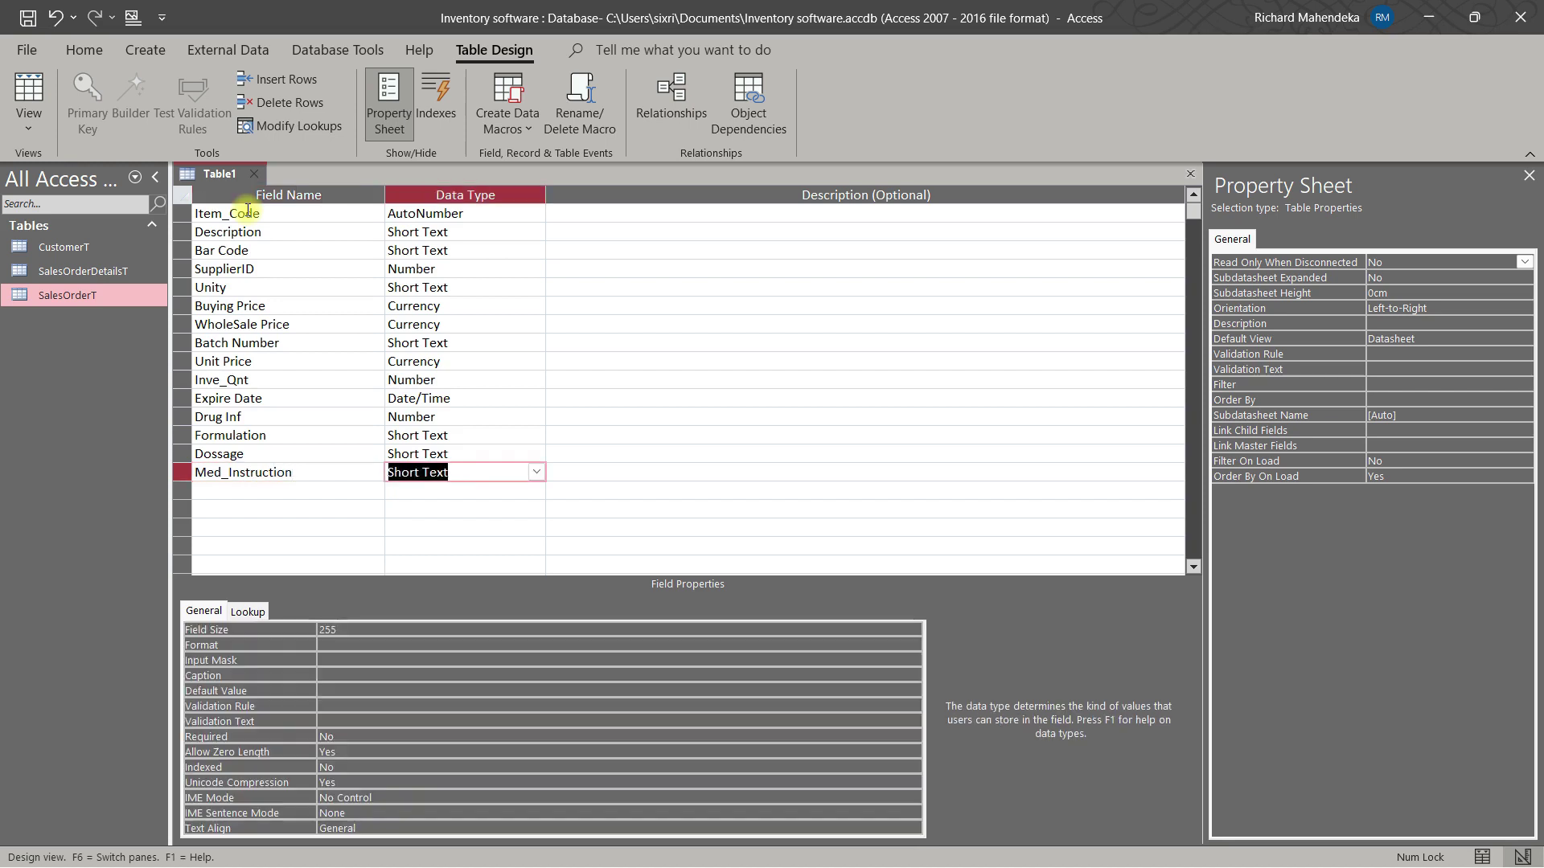
pyautogui.write('long')
pyautogui.press('Tab')
pyautogui.press('Tab')
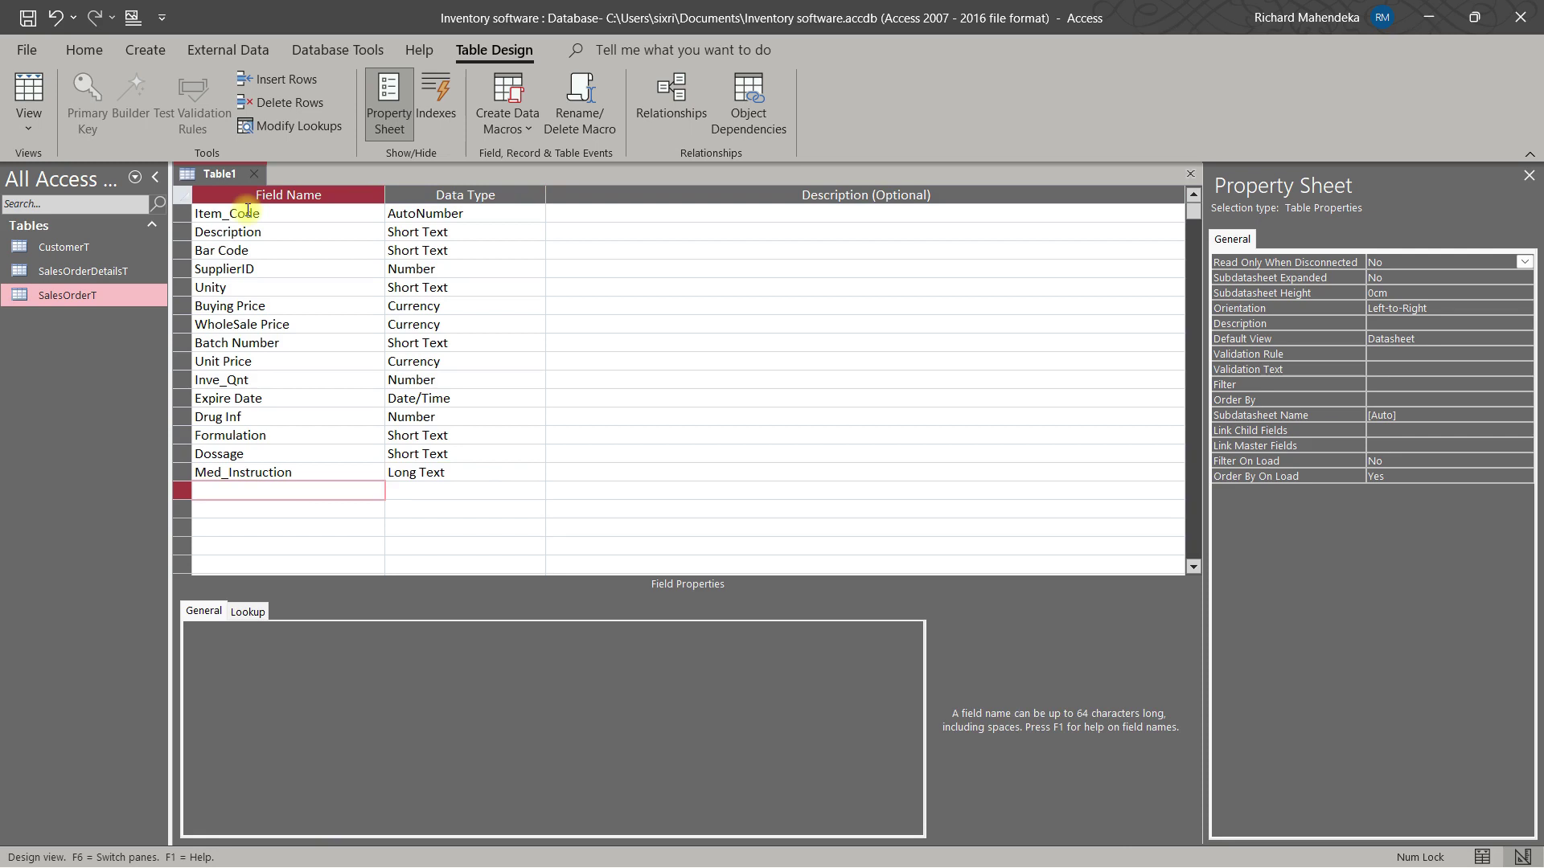
# Step: Add a field named Mechanism_Action with the Long Text data type below Med_Instruction
pyautogui.write('Mechanism_Action')
pyautogui.press('Tab')
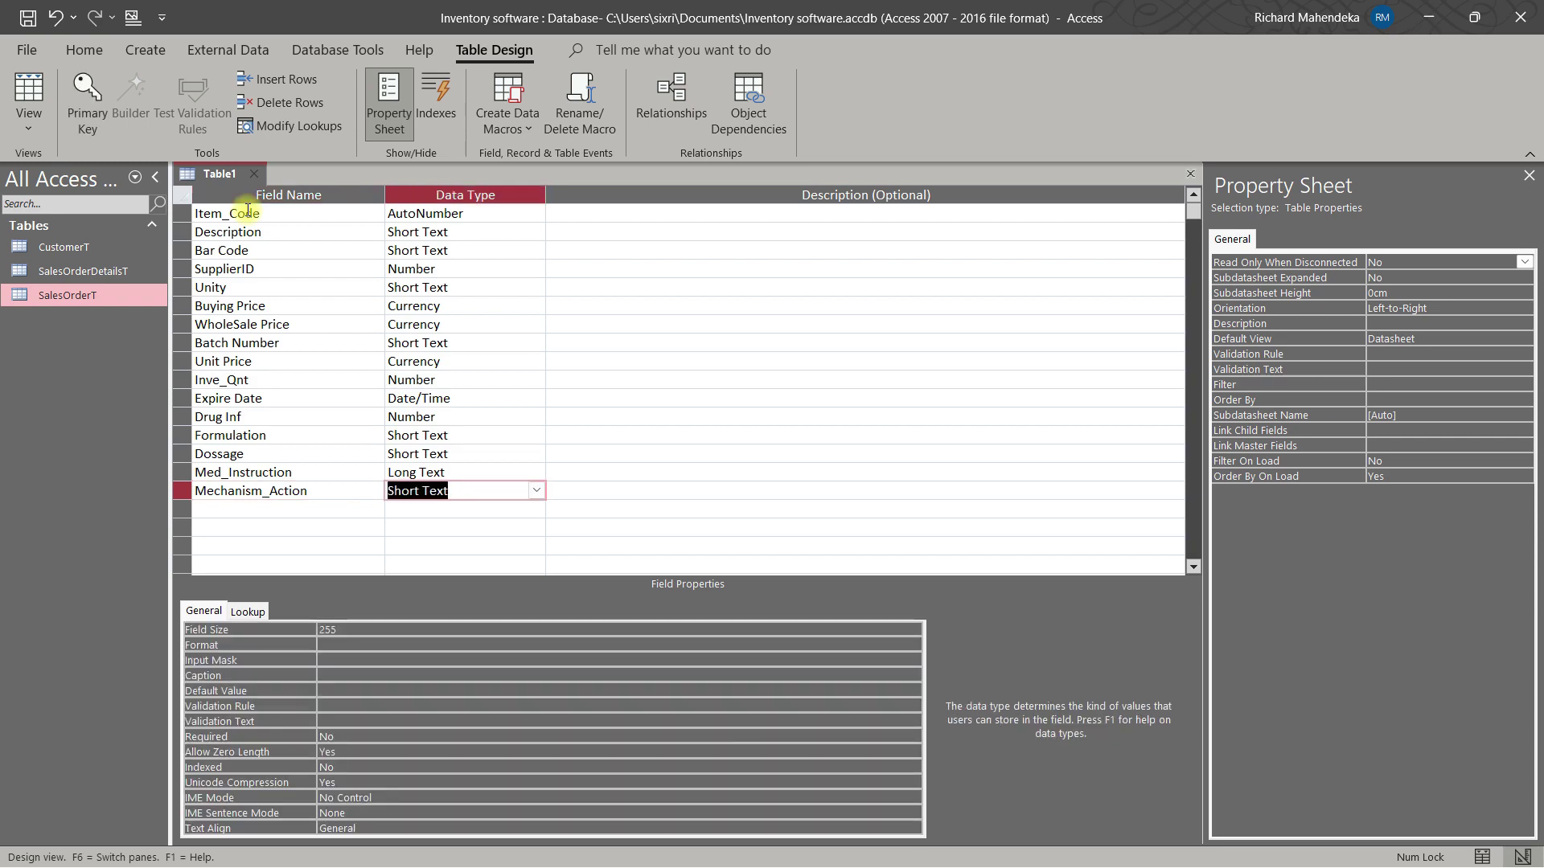
pyautogui.write('Long Text')
pyautogui.press('Tab')
pyautogui.press('Tab')
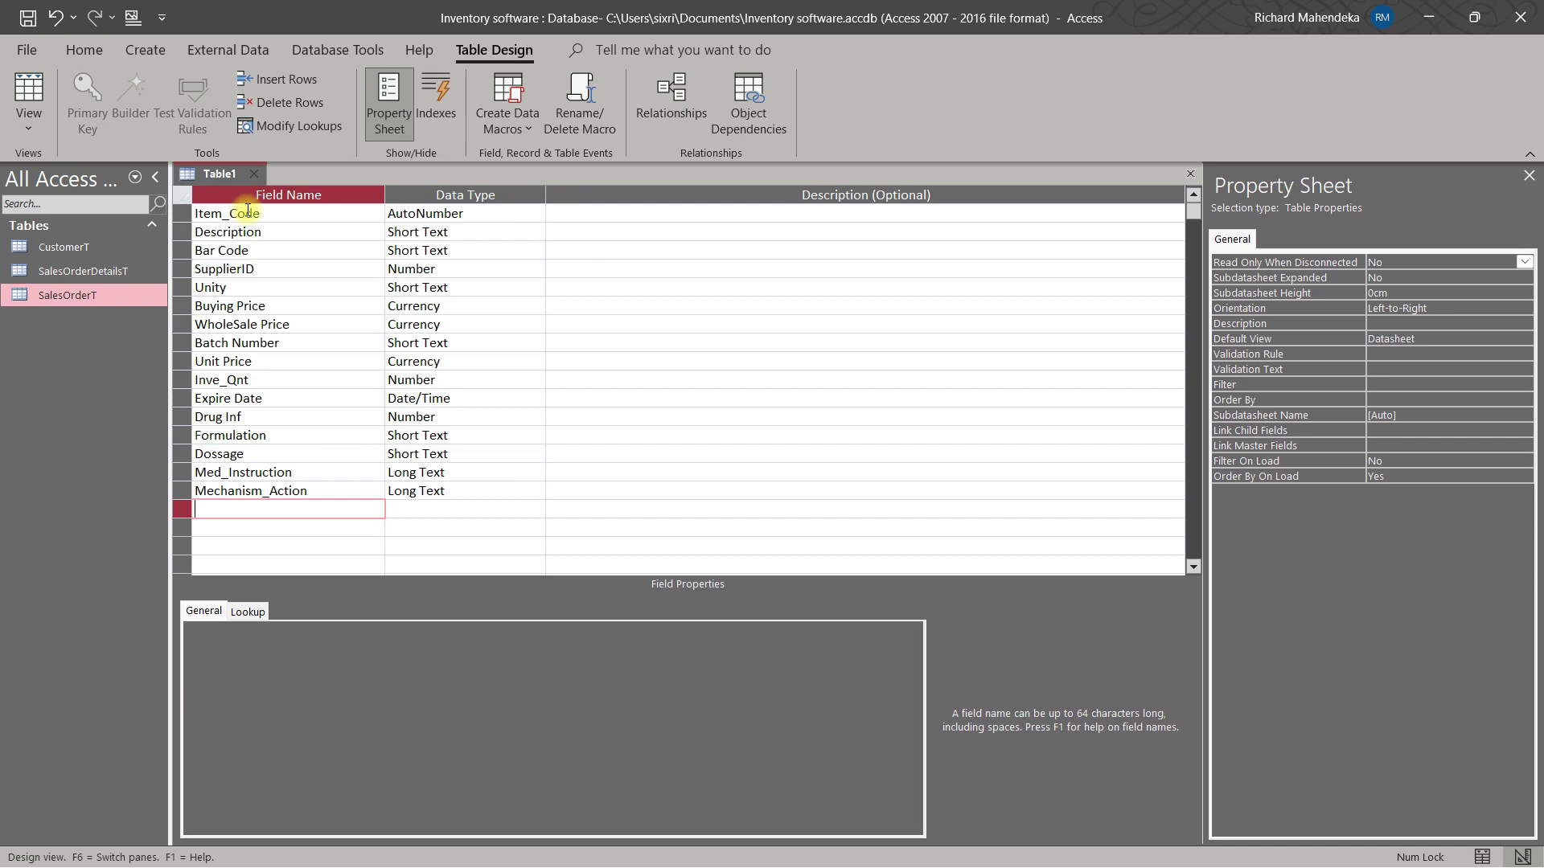
# Step: Add a field named Side_Effect with the Long Text data type below Mechanism_Action
pyautogui.write('Side_Effect')
pyautogui.press('Tab')
pyautogui.write('l')
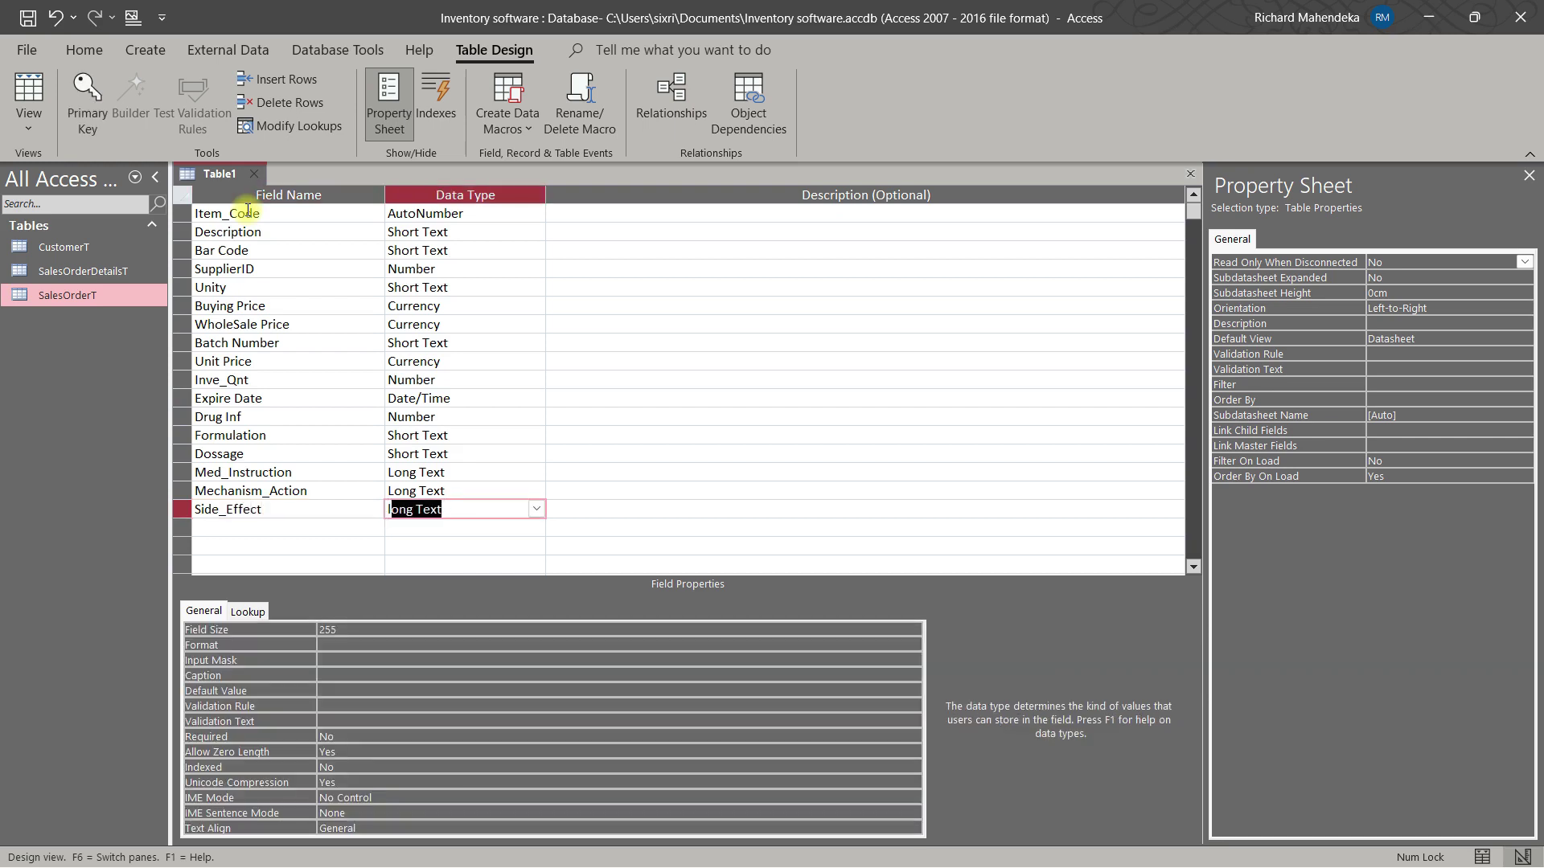
pyautogui.press('Tab')
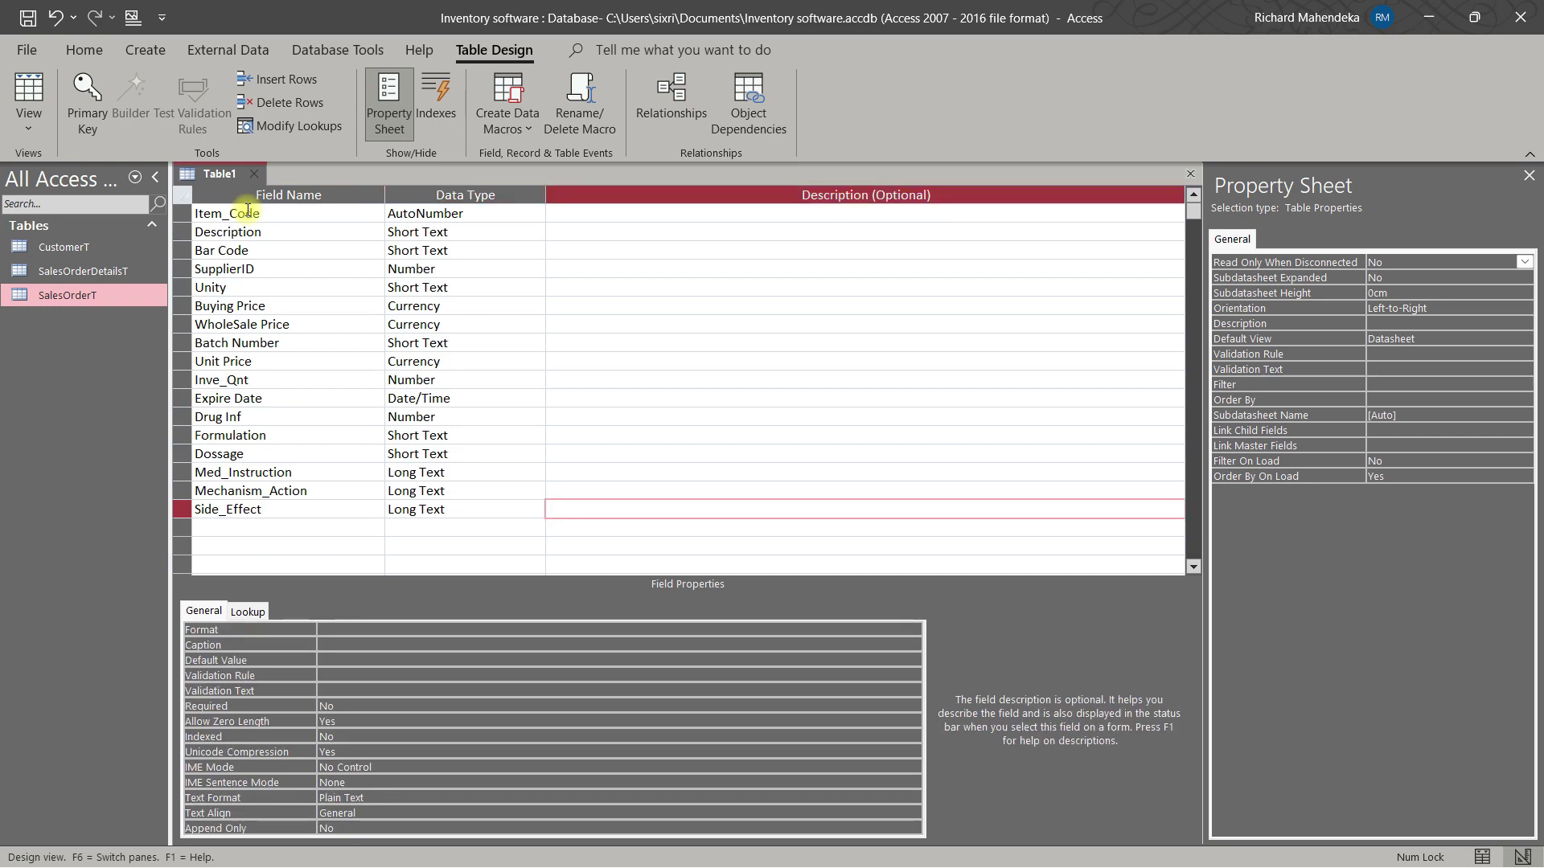
pyautogui.rightClick(217, 173)
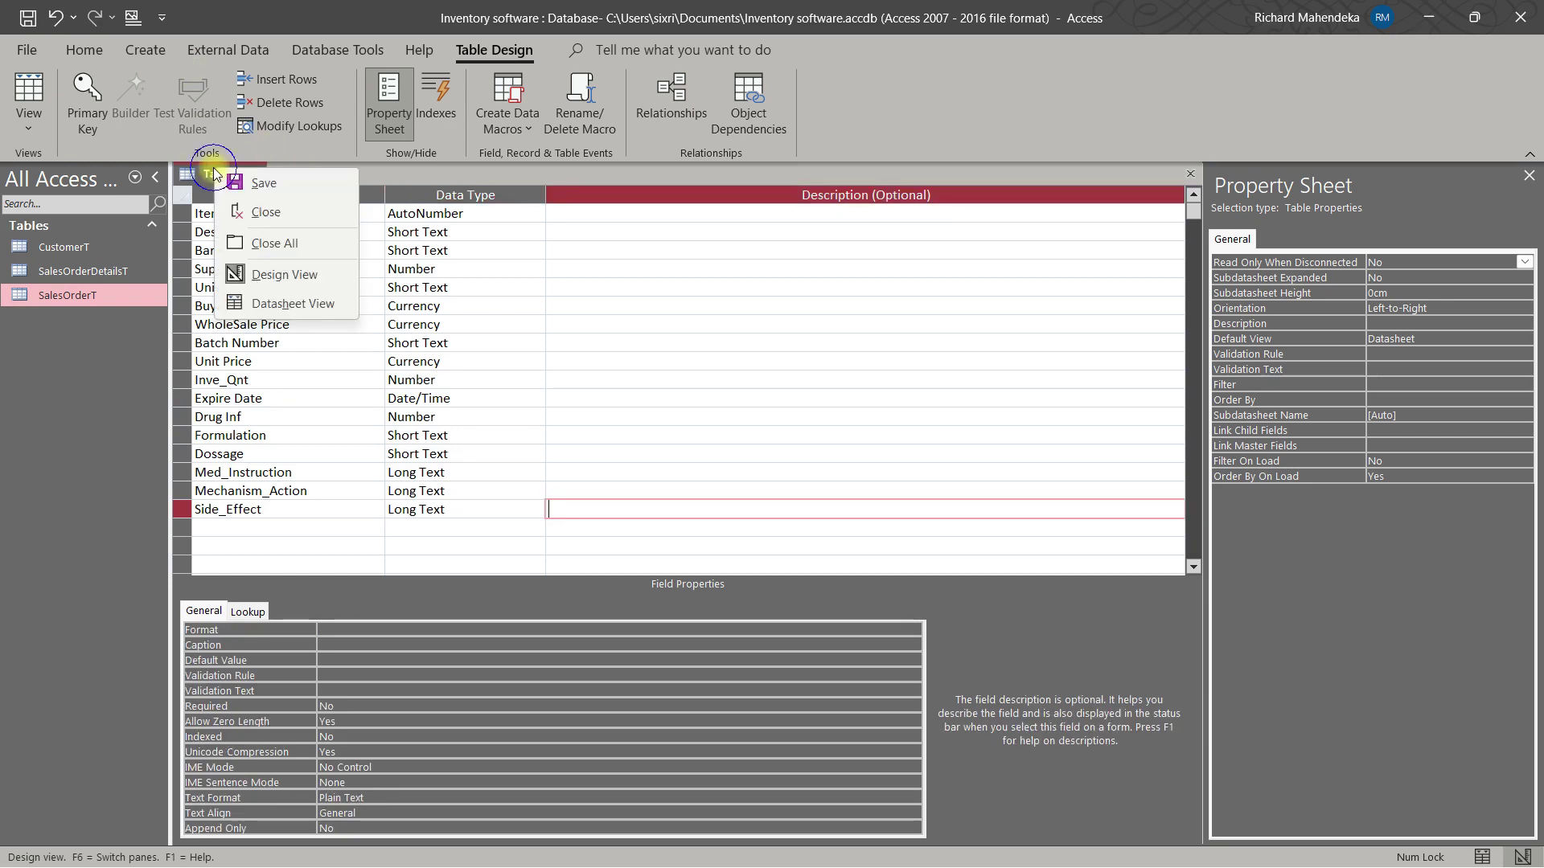
pyautogui.click(258, 195)
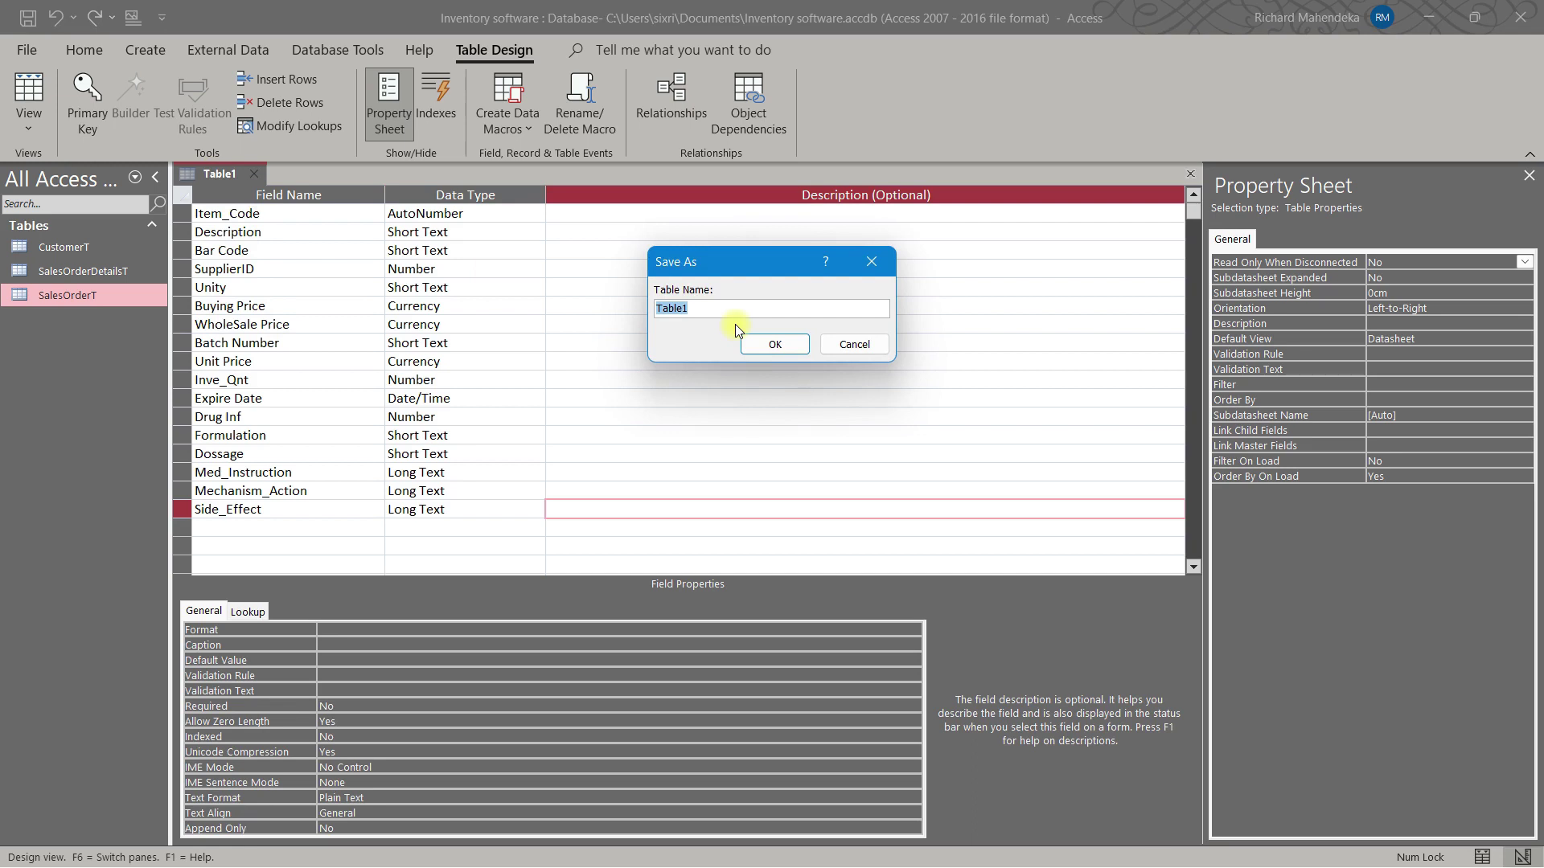
pyautogui.click(854, 344)
# Step: Set the Item_Code field as the table's primary key
pyautogui.click(182, 213)
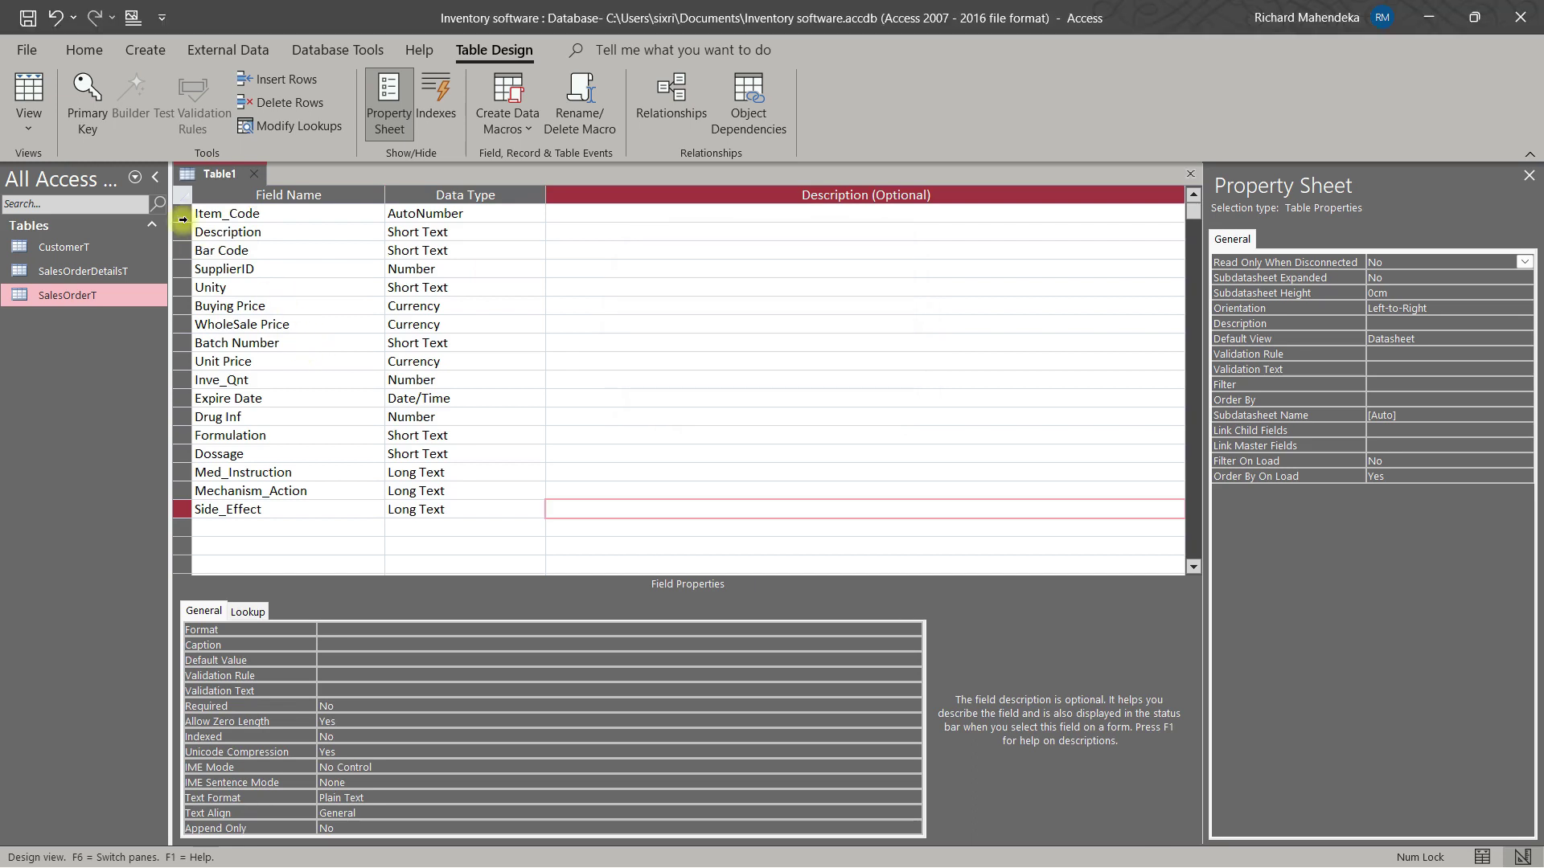
pyautogui.click(70, 92)
pyautogui.click(276, 235)
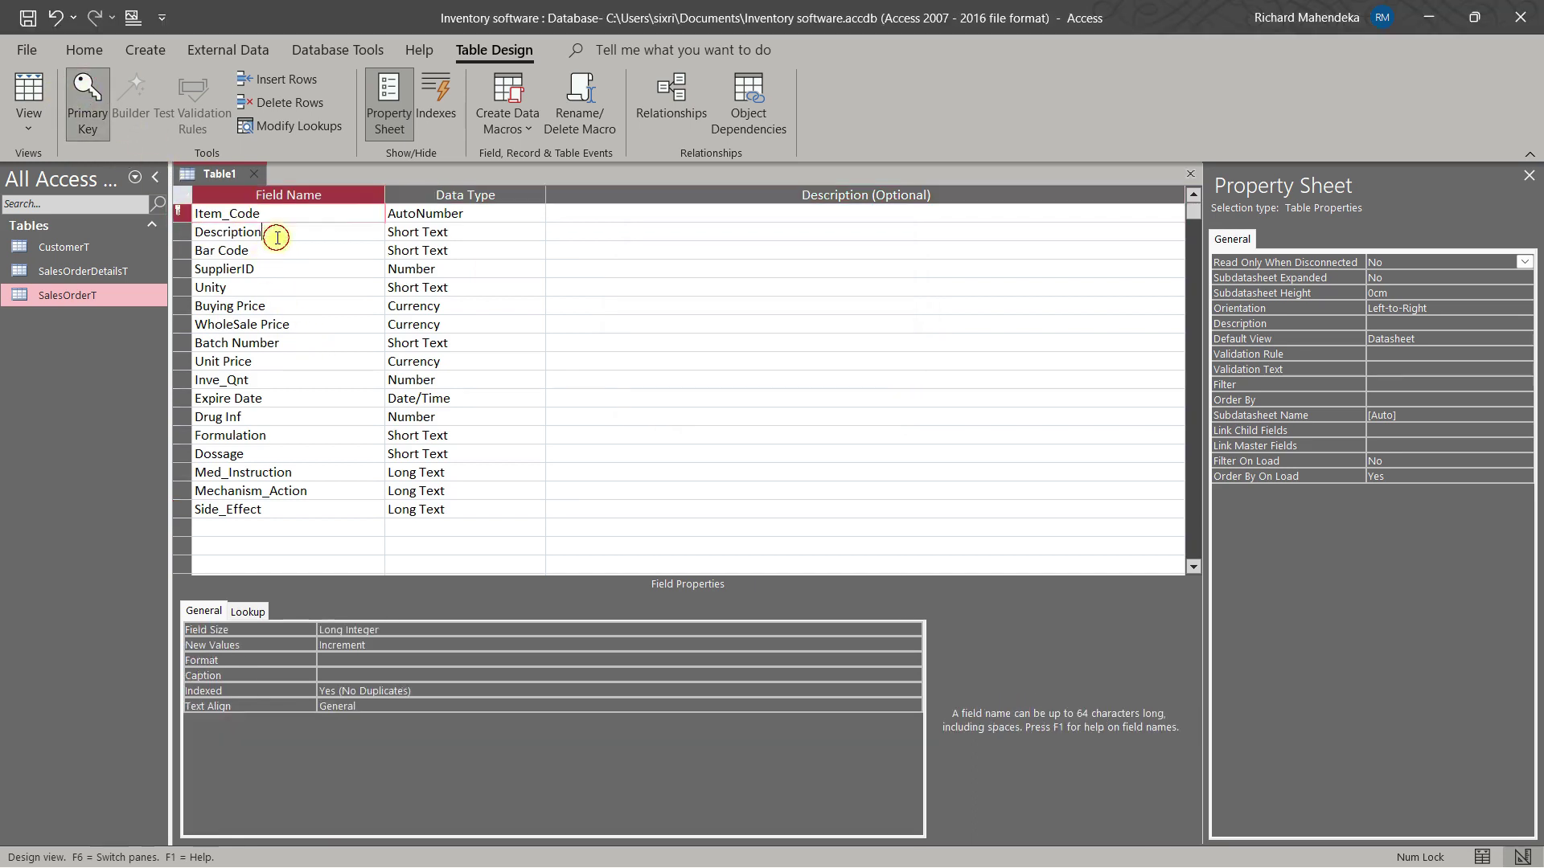
# Step: Save the new table under the name InventoryT
pyautogui.rightClick(206, 176)
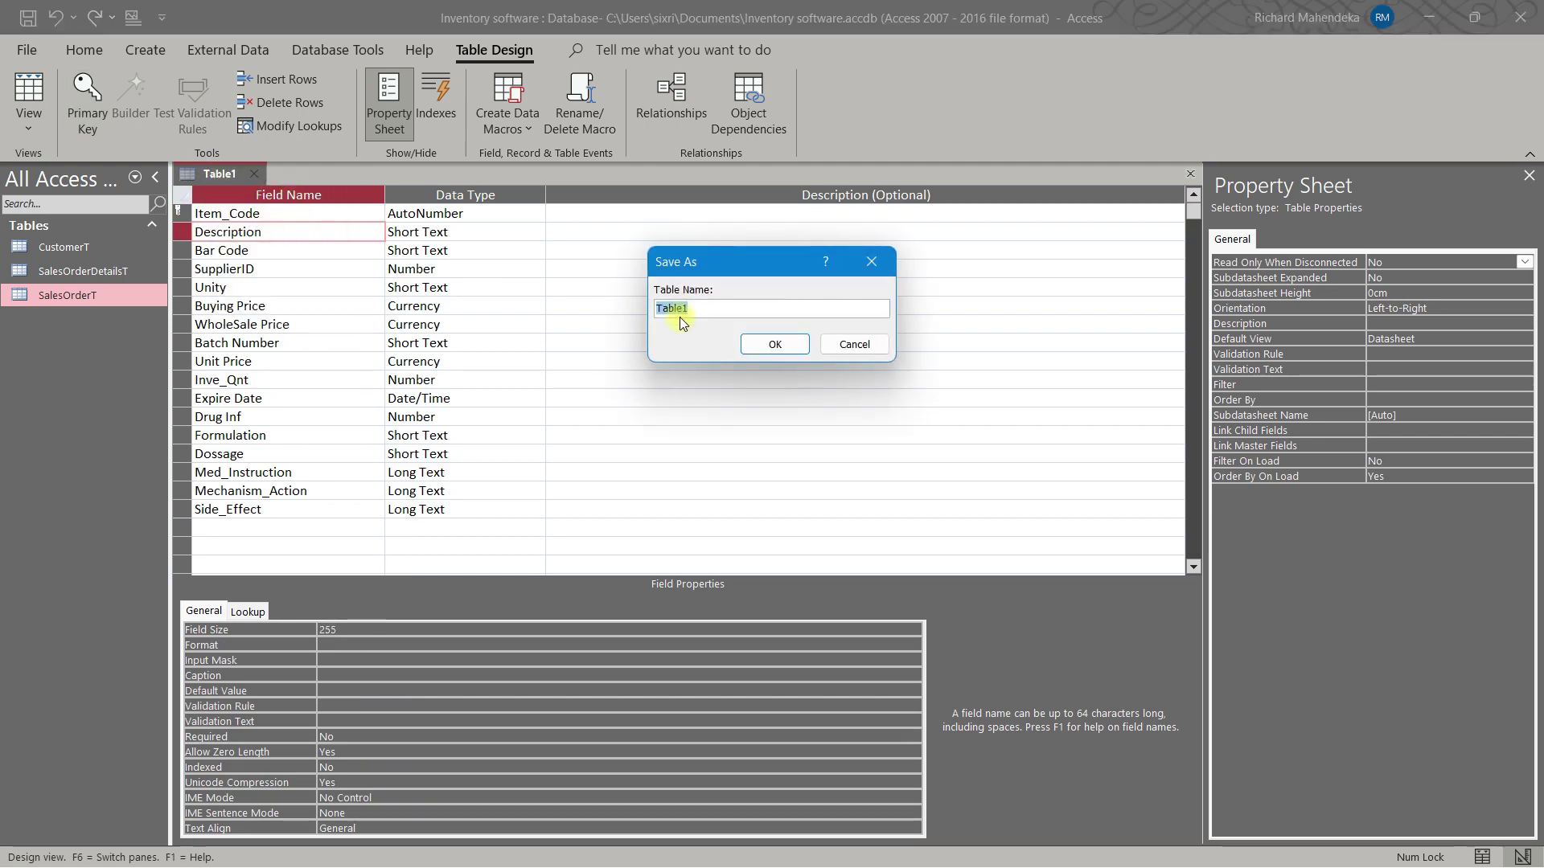
pyautogui.write('Inventory')
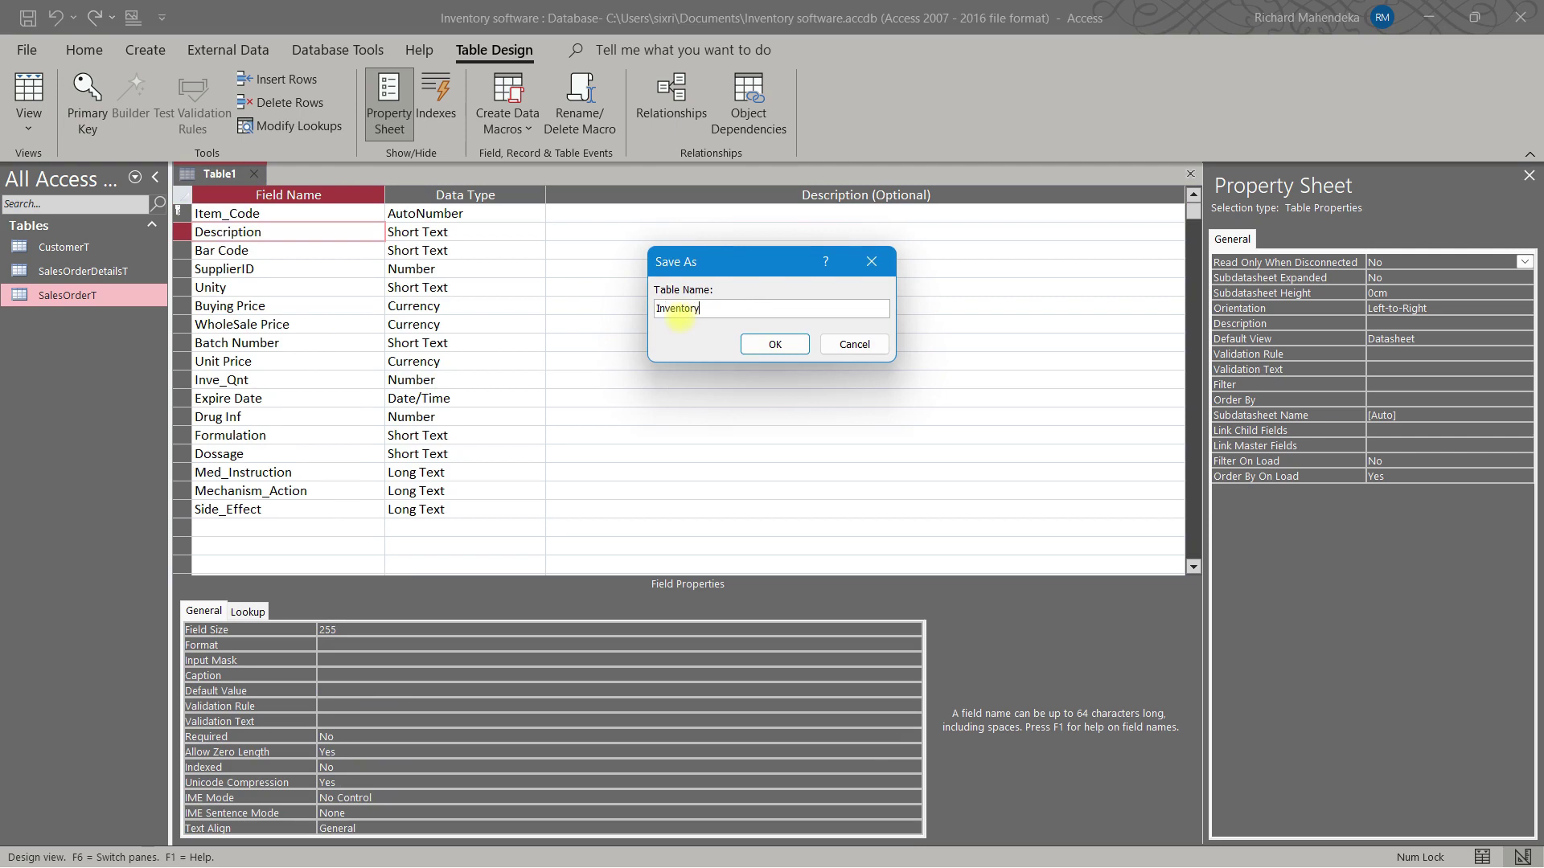
pyautogui.write('T')
pyautogui.click(776, 344)
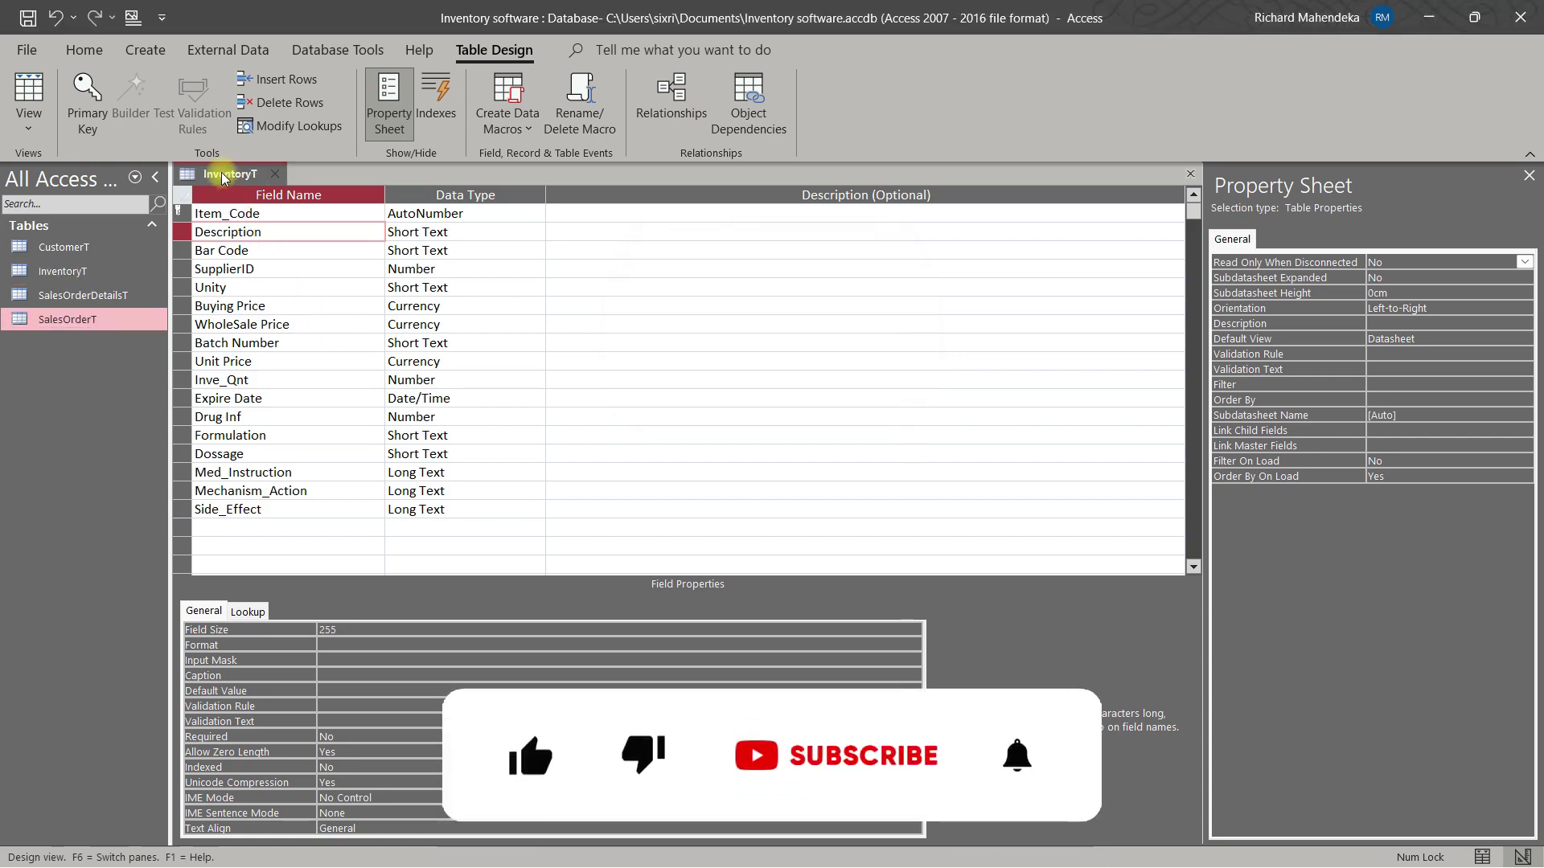